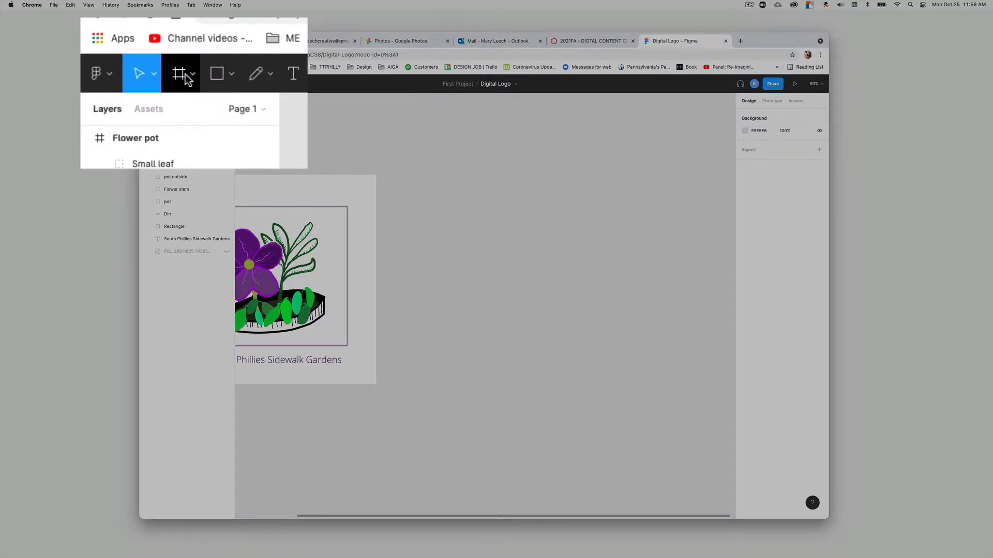
- Add a 1080×1080 frame using the Instagram post preset and place it beside the Flower pot frame, aligned with its top edge
click(181, 75)
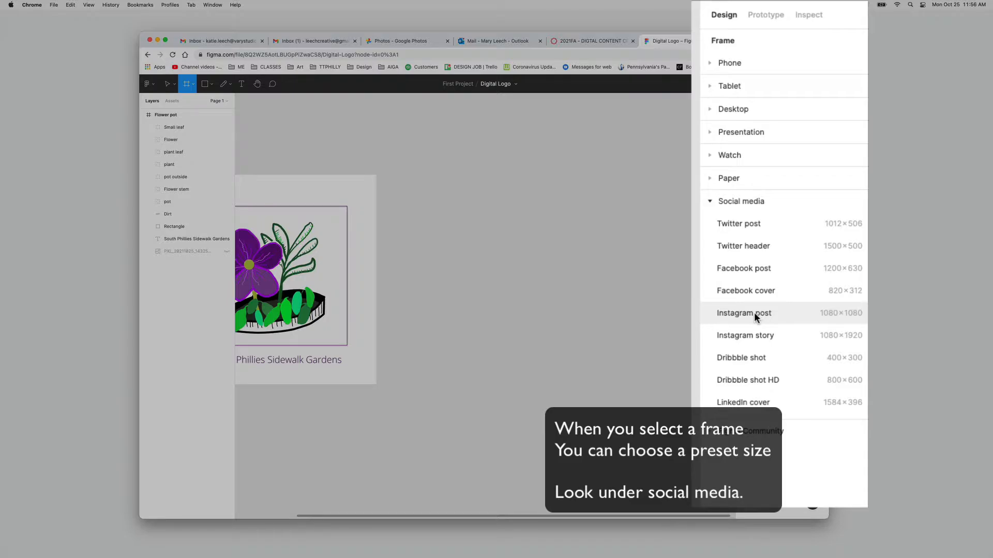
click(754, 312)
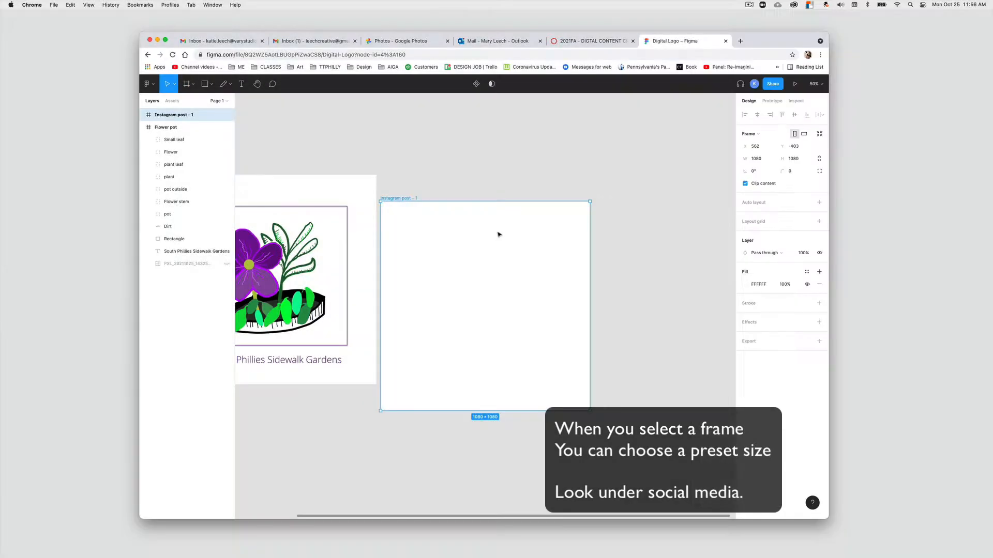
drag(498, 234, 524, 208)
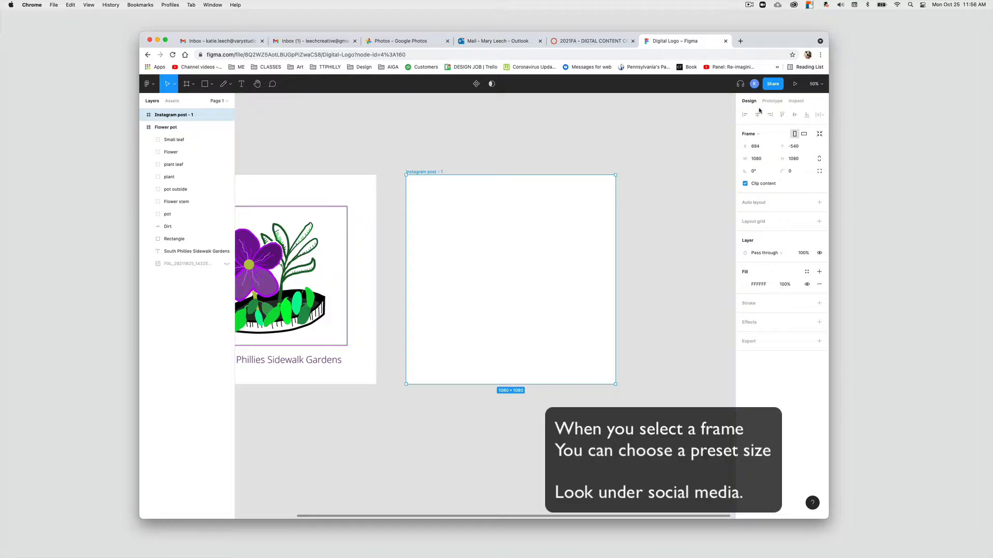
click(189, 86)
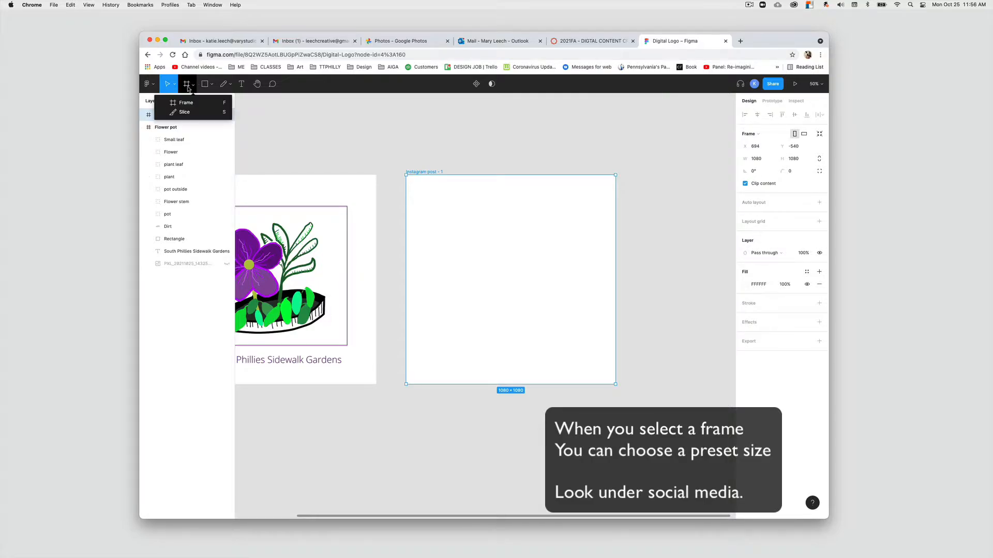
click(190, 104)
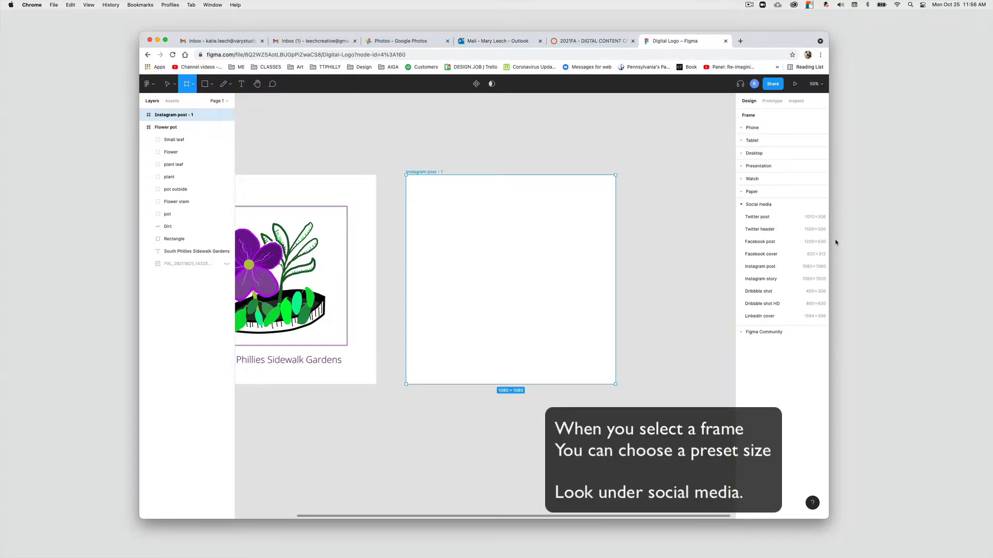
click(757, 218)
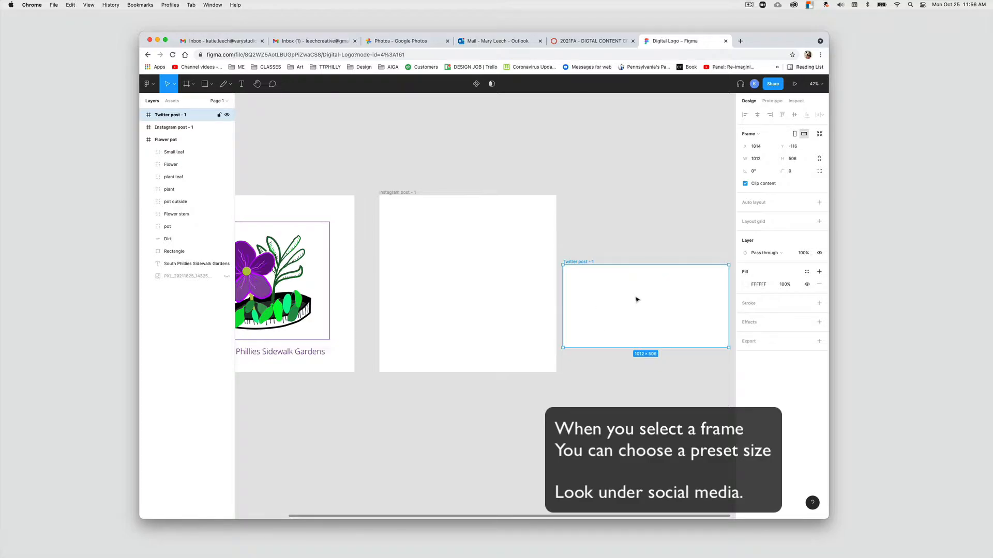
key(Delete)
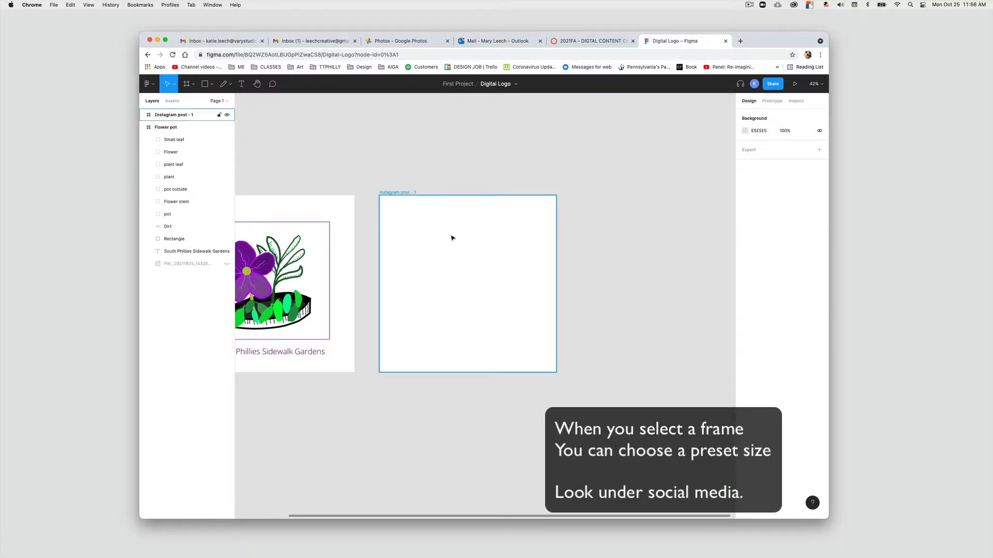
- Switch to Finder and preview the sketch images in the Photos folder
drag(452, 237, 547, 235)
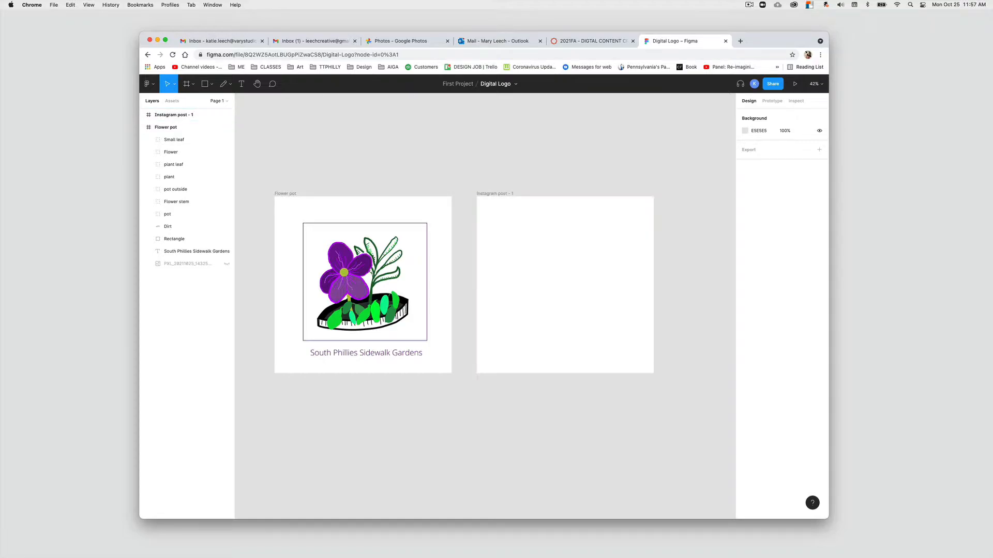
key(super+Tab)
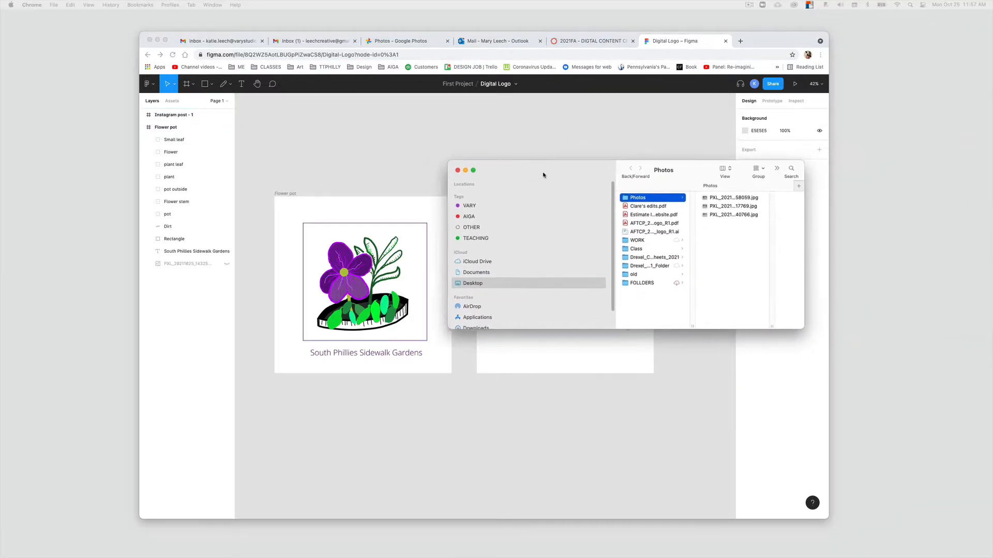
click(674, 201)
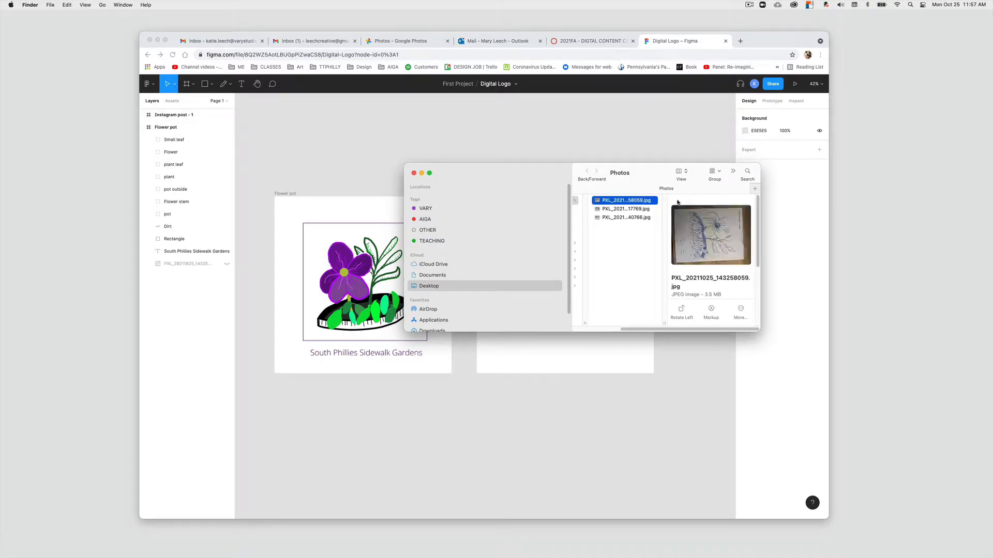
click(617, 209)
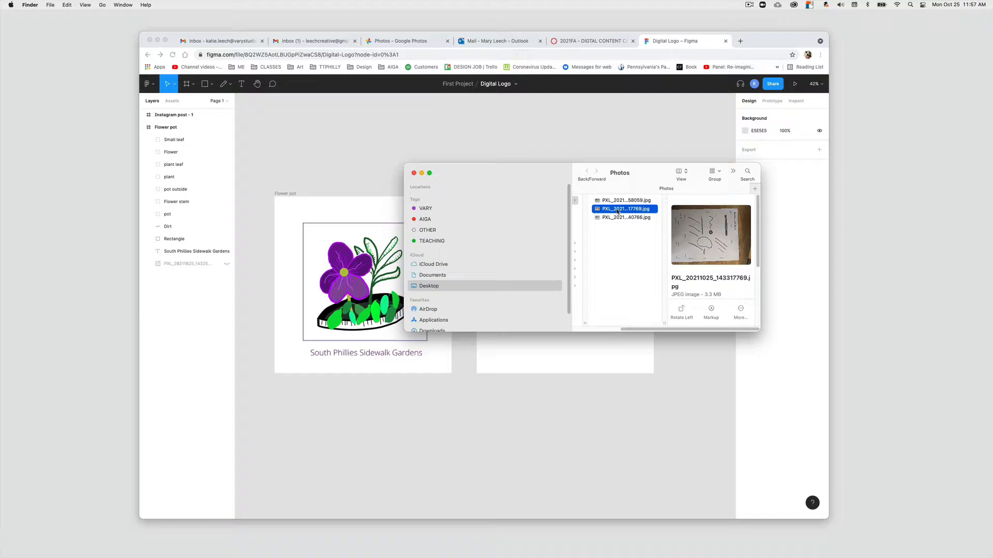
click(617, 209)
click(596, 211)
click(568, 352)
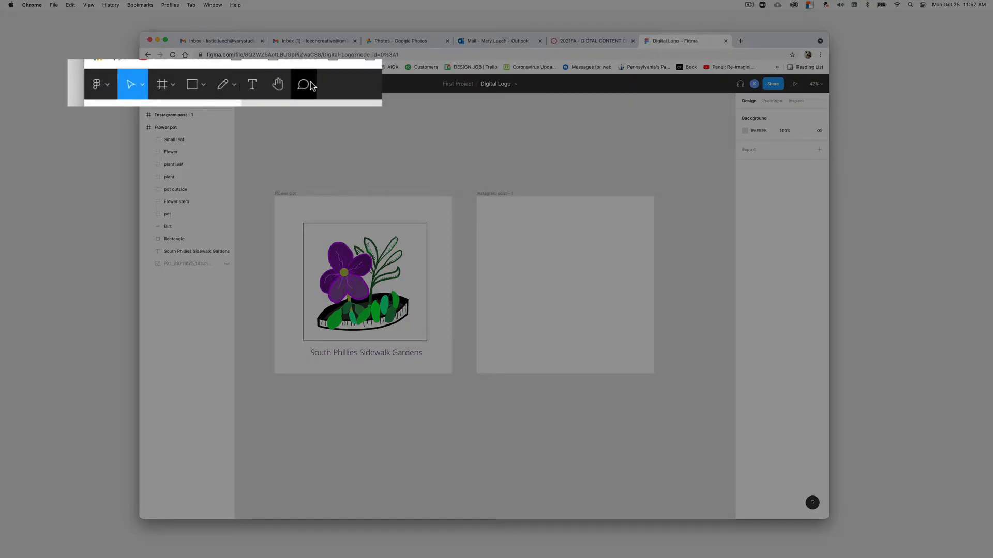
click(108, 86)
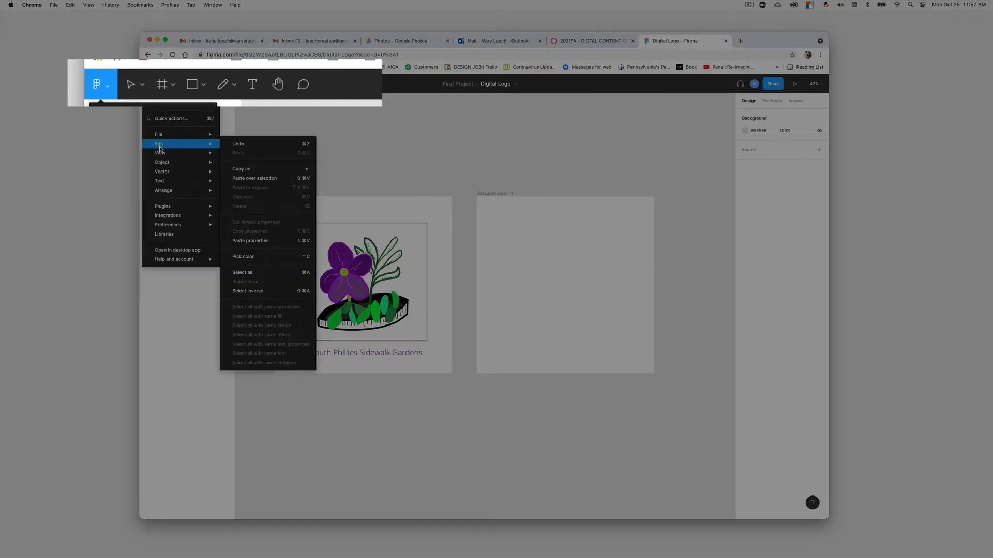
mouse_move(163, 171)
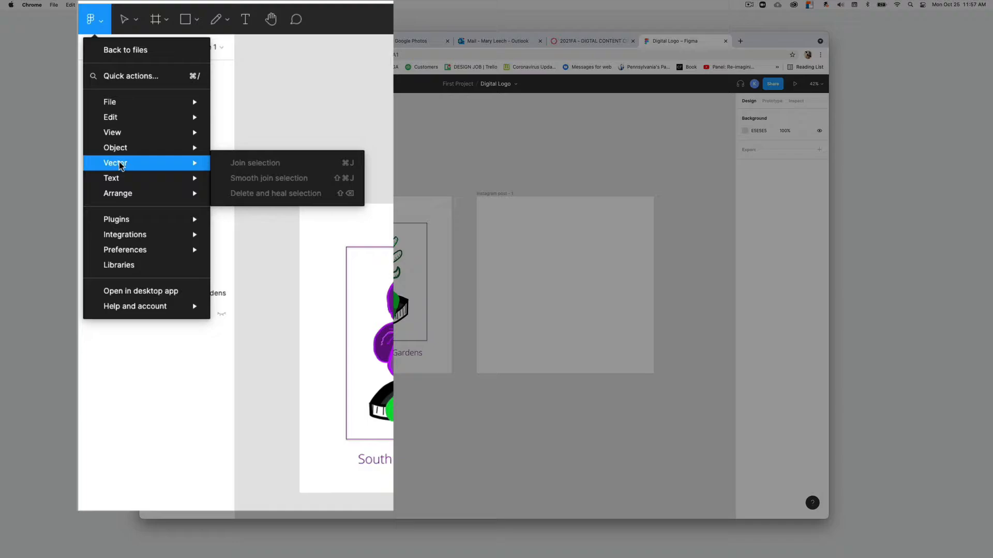
mouse_move(122, 178)
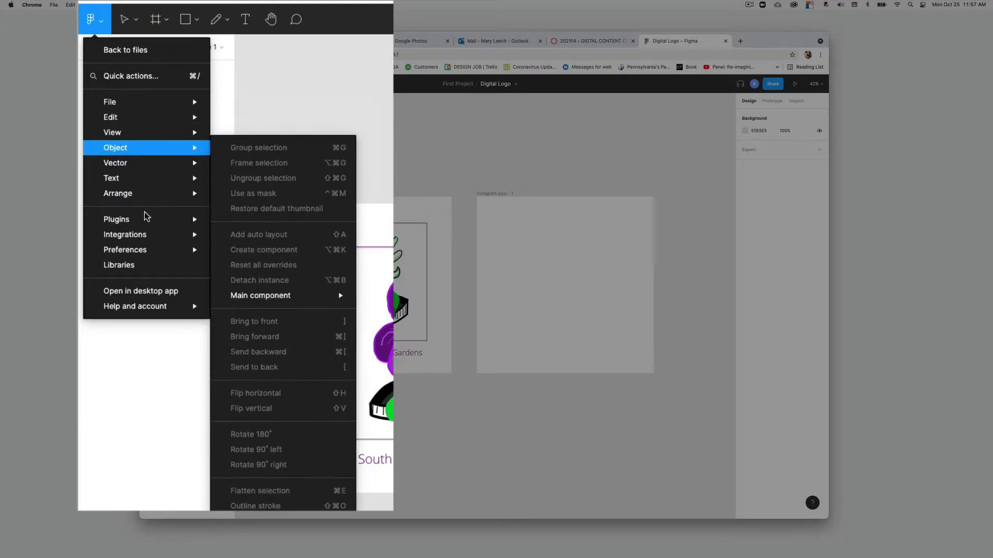
mouse_move(131, 197)
mouse_move(124, 138)
mouse_move(128, 120)
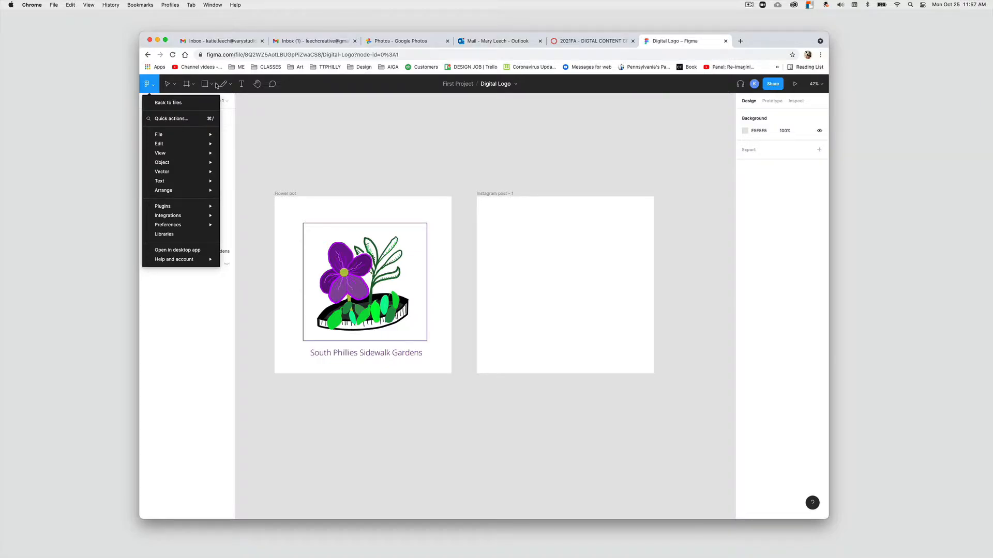
click(206, 86)
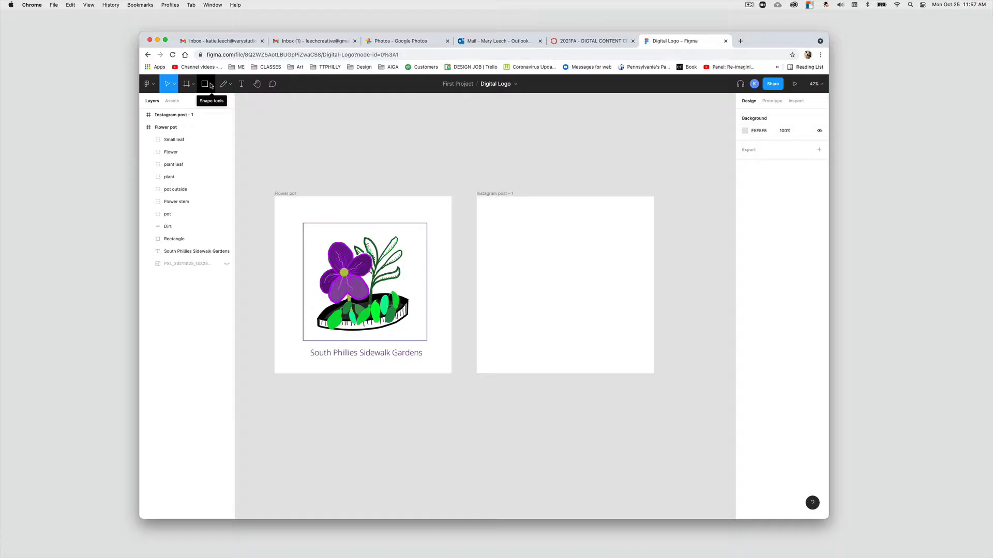
- Preview the available sketch photos, and place PXL_20211025_143317769.jpg inside the Instagram post frame
click(211, 86)
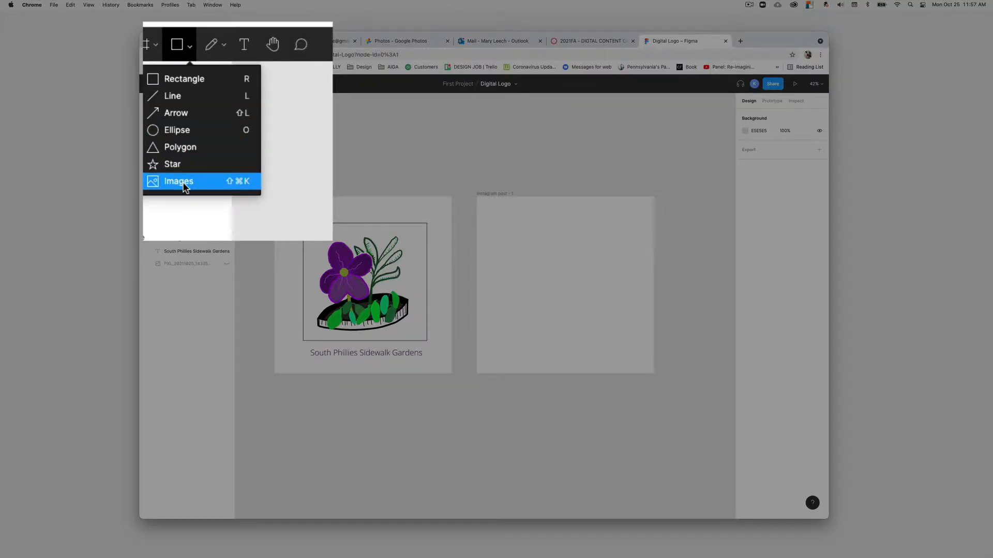
click(209, 159)
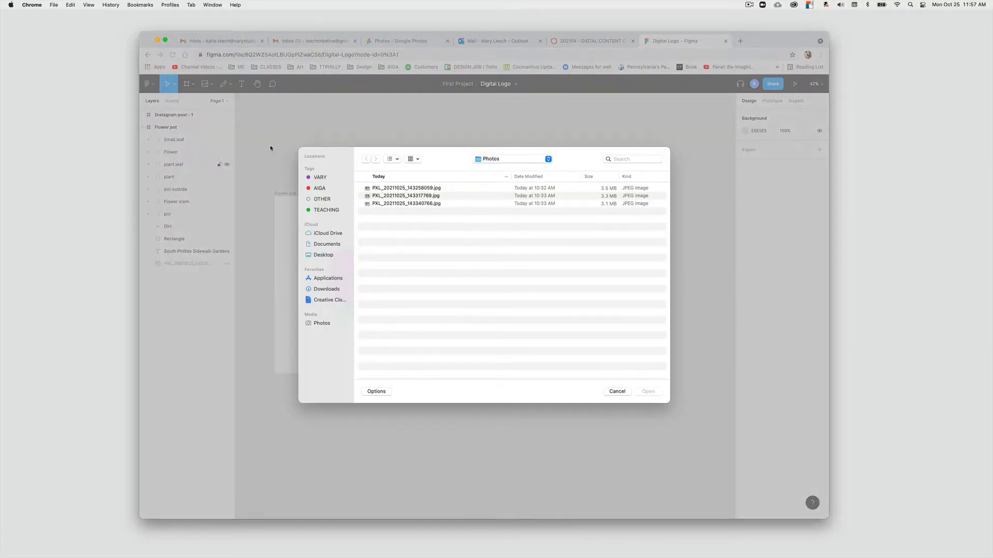
click(402, 205)
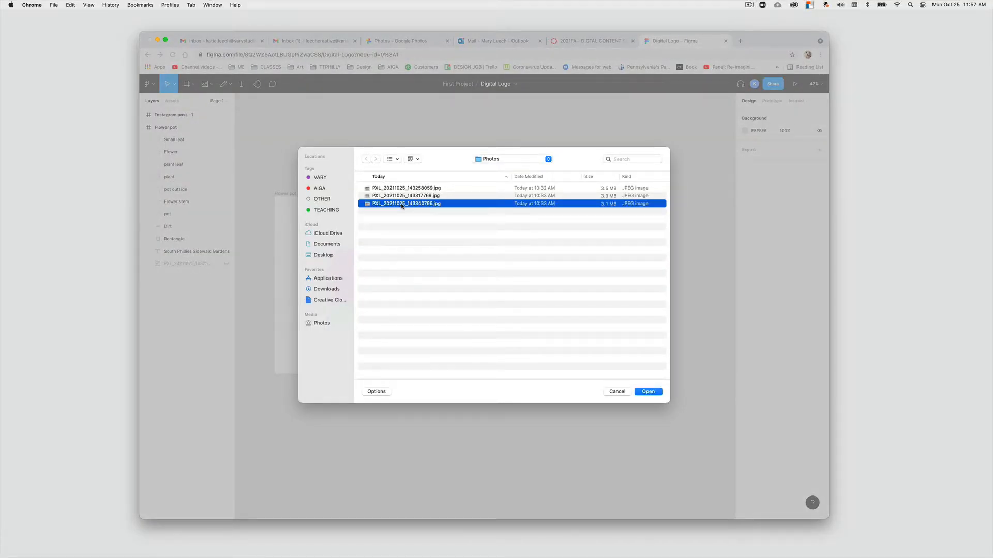
key(space)
key(space)
click(402, 198)
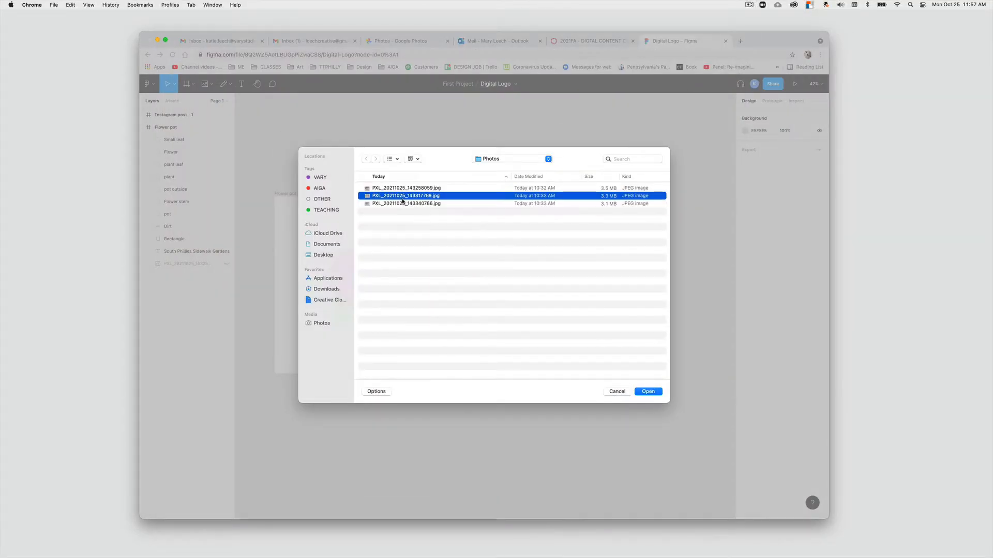
key(space)
key(space)
click(653, 395)
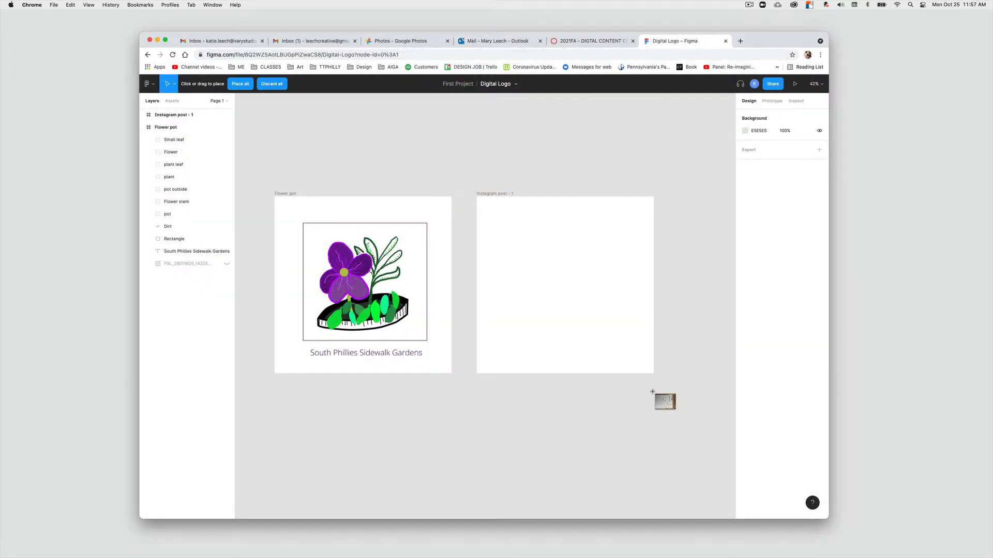
click(522, 248)
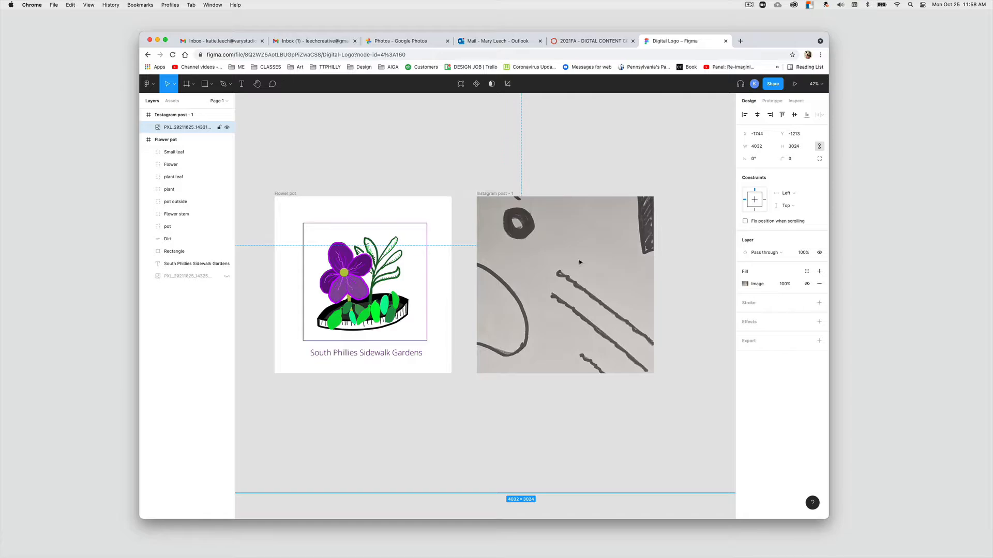
key(minus)
key(minus)
key(plus)
key(plus)
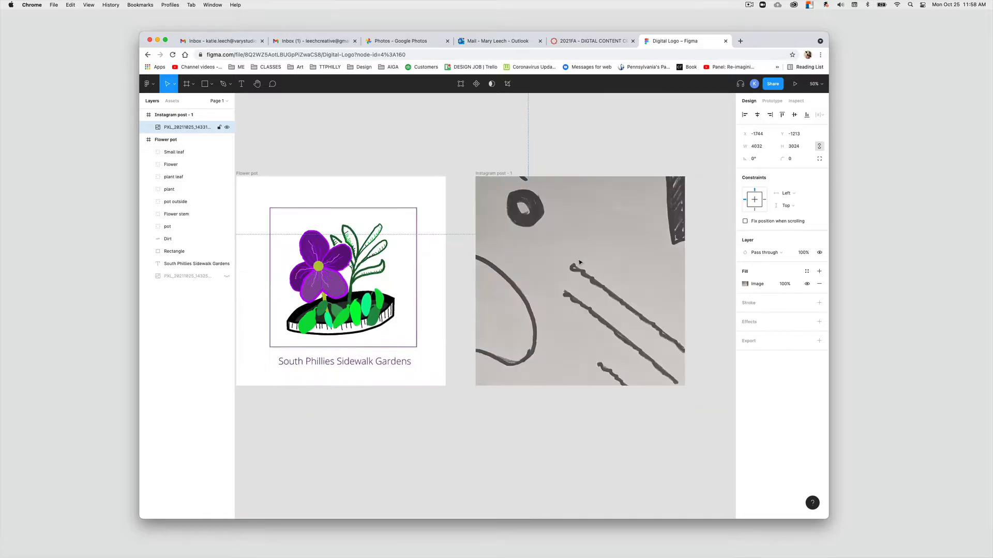
key(minus)
key(minus)
key(plus)
key(plus)
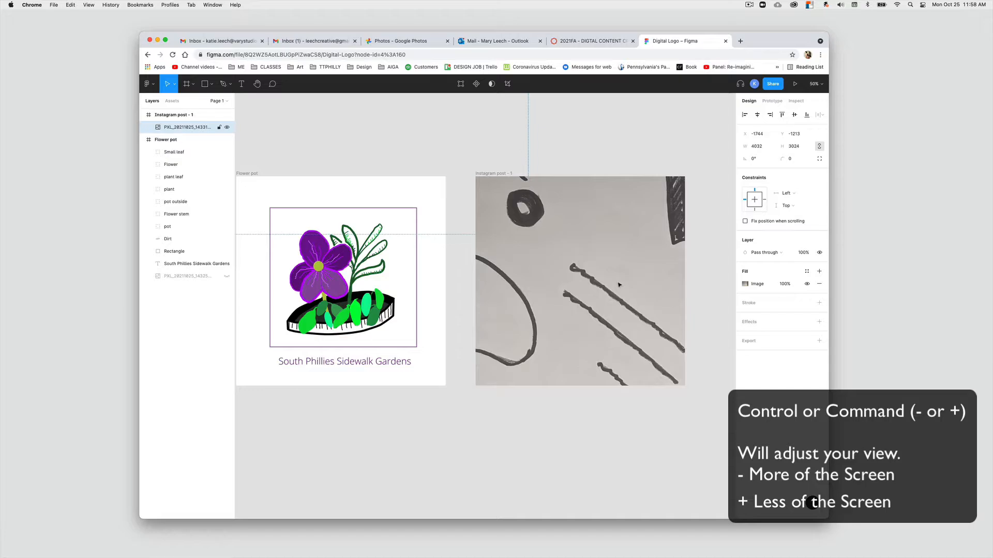
- Scale the placed sketch photo down to about 1556×1166 and move it so its top edge meets the Instagram post frame's top edge
key(minus)
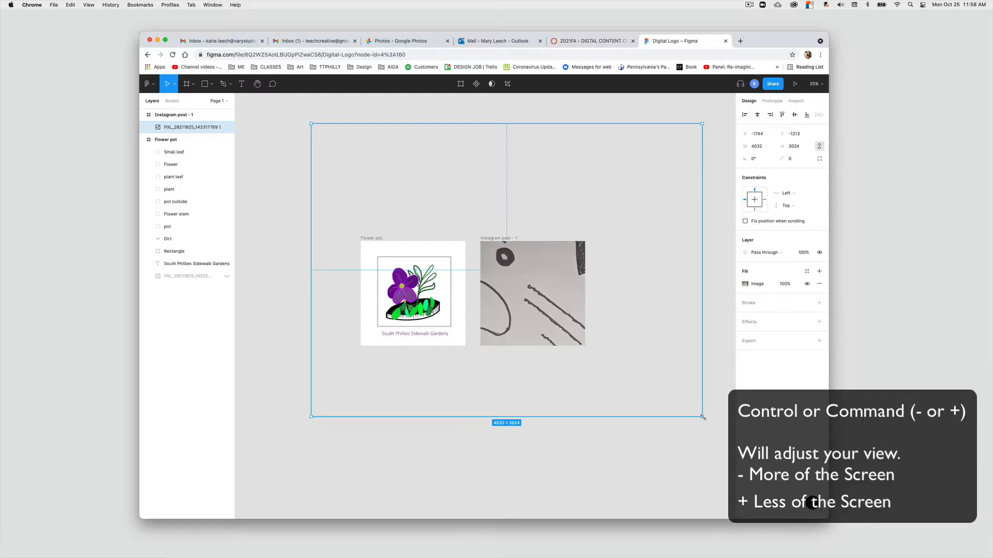
drag(702, 417, 582, 327)
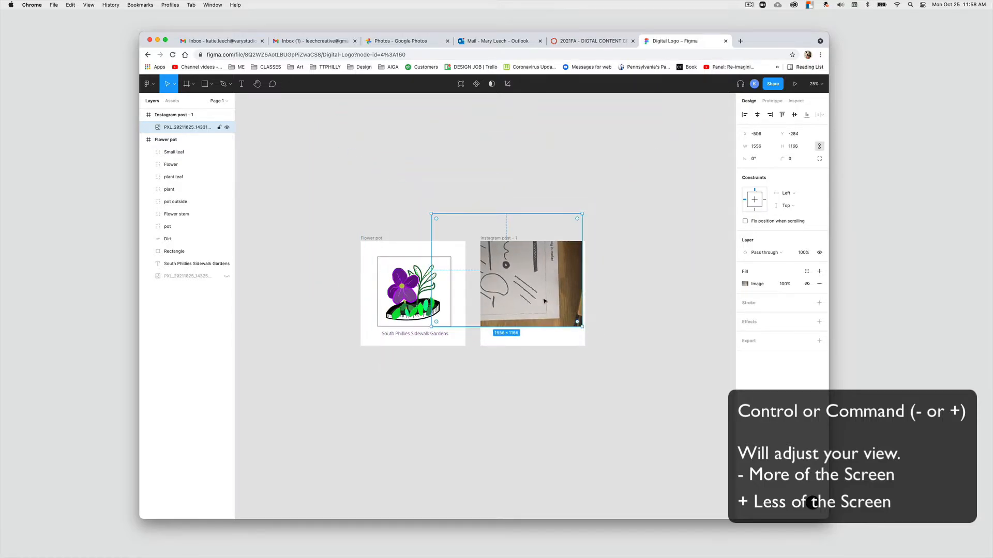
drag(544, 301, 576, 328)
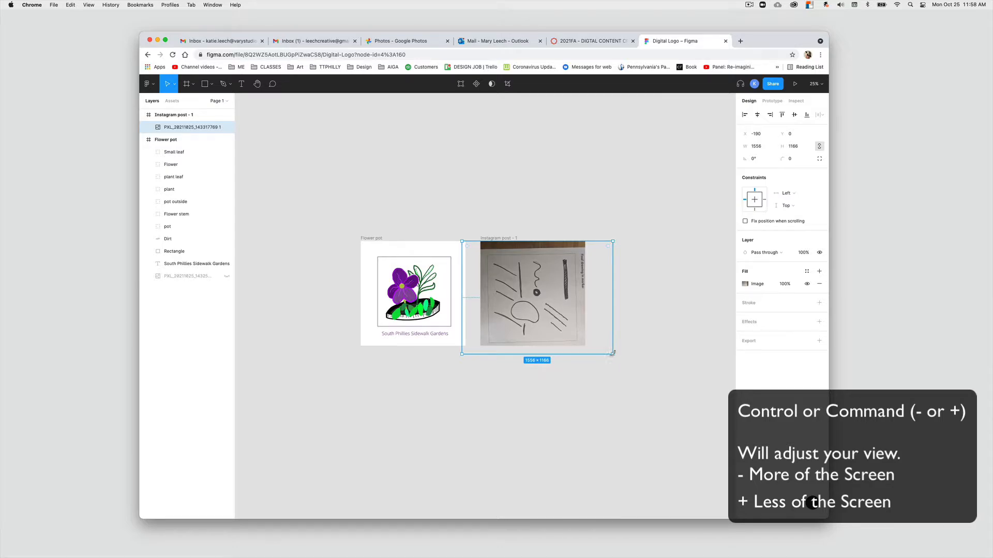
- Rotate the sketch photo upright by about 89°, reposition it, and enlarge it to about 1733×1299 so the drawing fills the frame
drag(613, 358, 603, 213)
drag(540, 329, 530, 315)
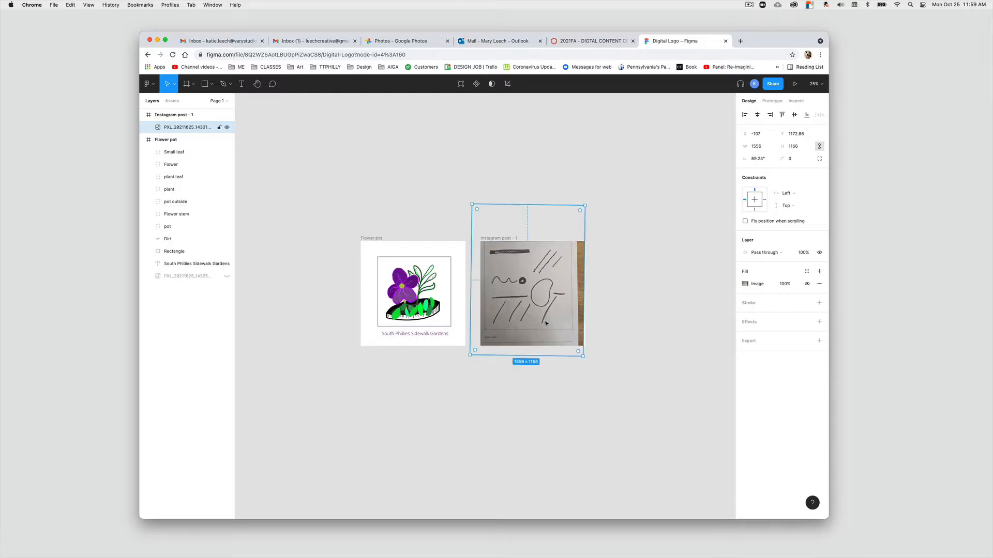
drag(585, 355, 596, 373)
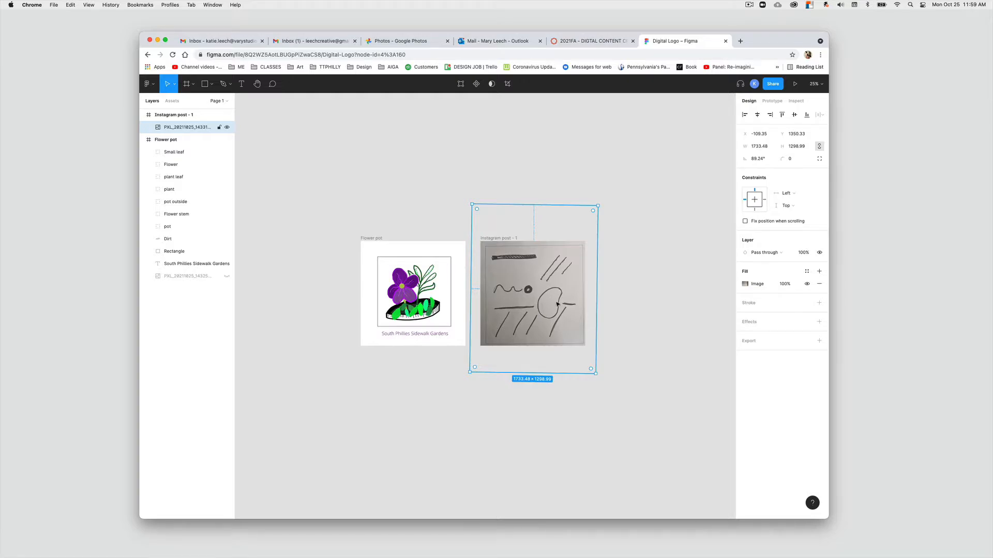
- Lock the sketch photo layer inside the Instagram post frame and shift the frame slightly to the left
click(218, 128)
click(639, 319)
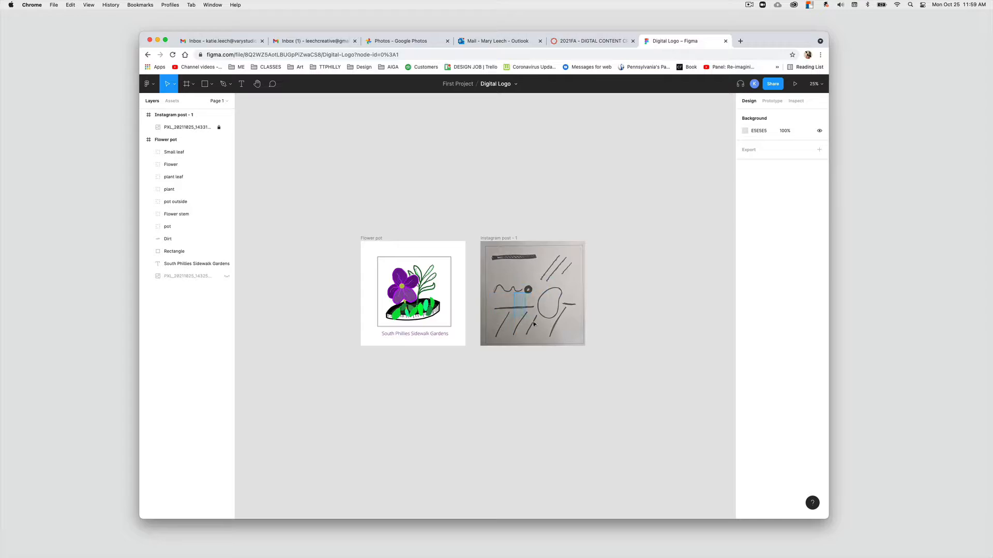
click(219, 127)
drag(538, 288, 540, 254)
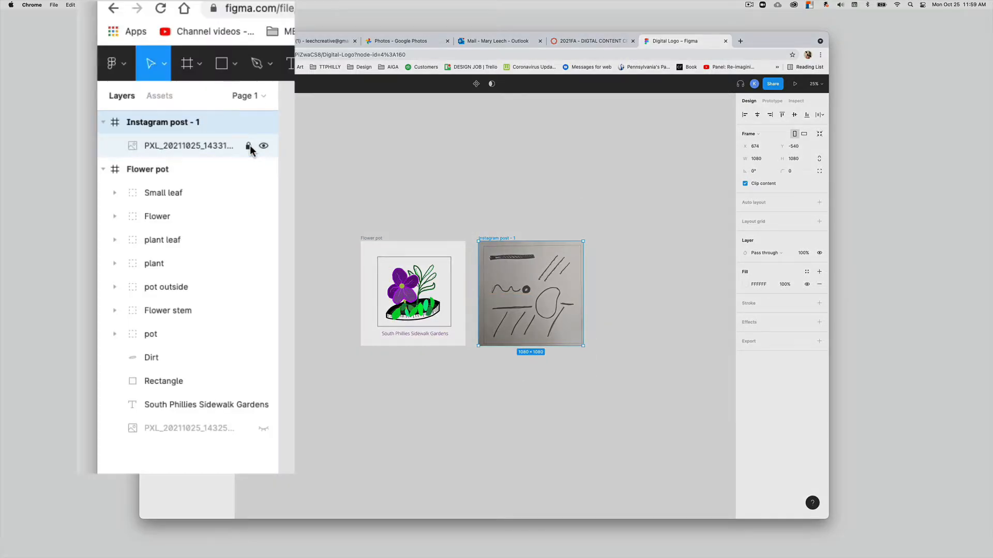
click(249, 147)
- Rename the Instagram post frame as Abstract and deselect it
double_click(150, 122)
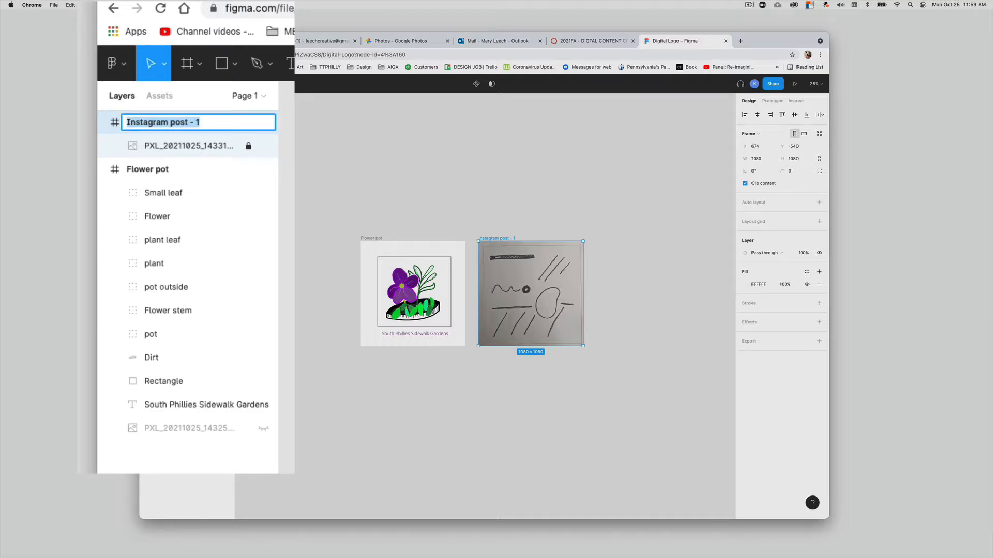
text(Abstract)
click(356, 183)
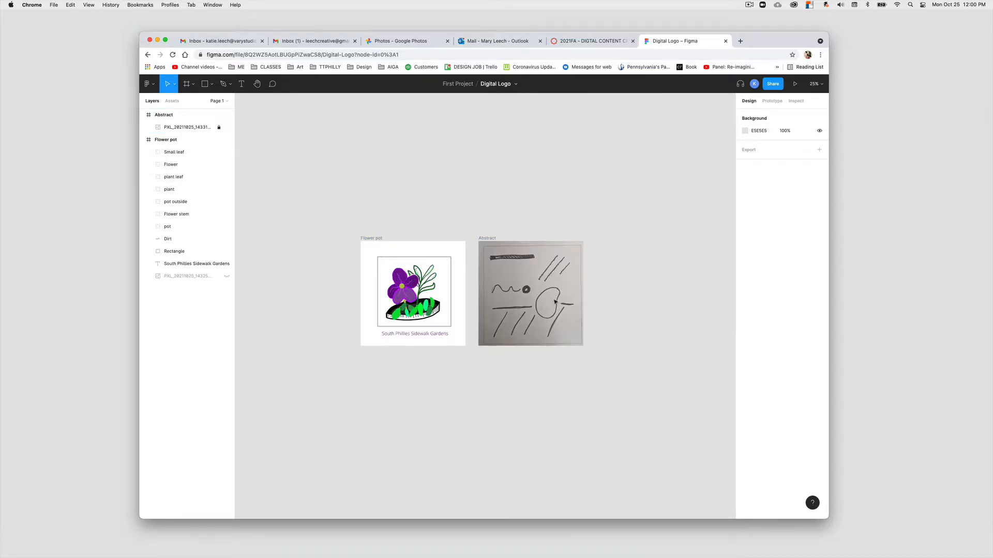
- Collapse the Flower pot frame's layers and hide that frame
click(143, 141)
click(227, 140)
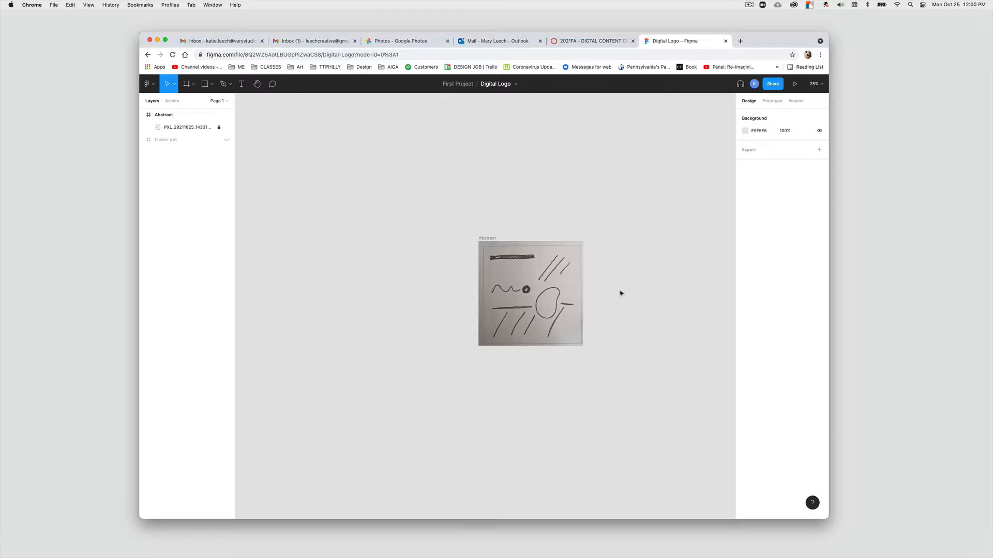
- Draw a rectangle about 490×62 over the sketch's thick bar in the Abstract frame with the Rectangle tool
scroll(562, 256, up, 5)
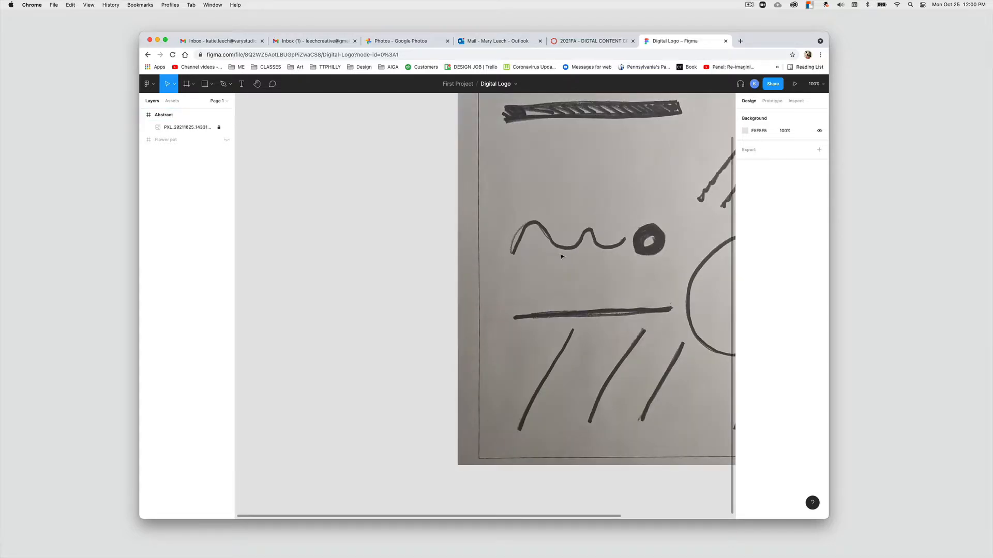
key(minus)
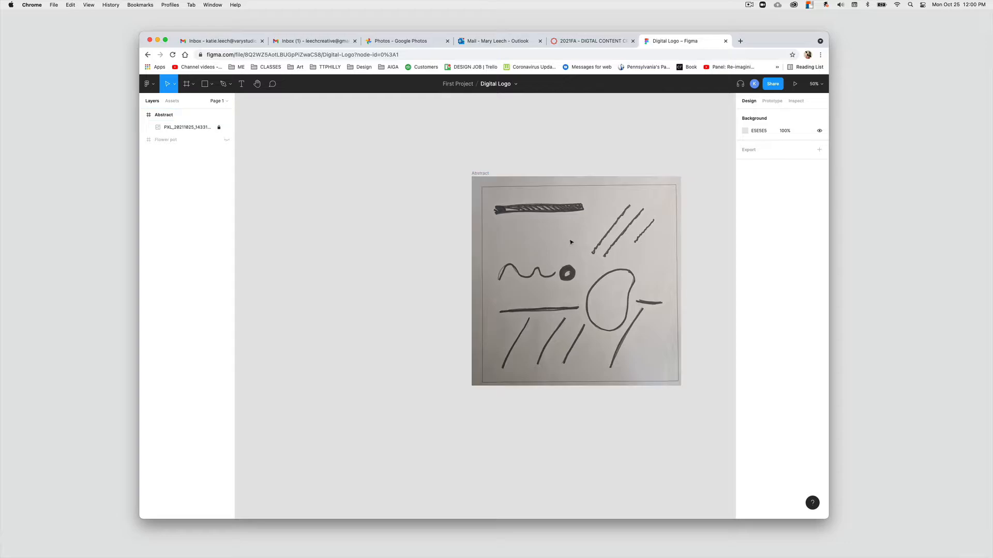
scroll(552, 237, right, 1)
scroll(553, 236, right, 3)
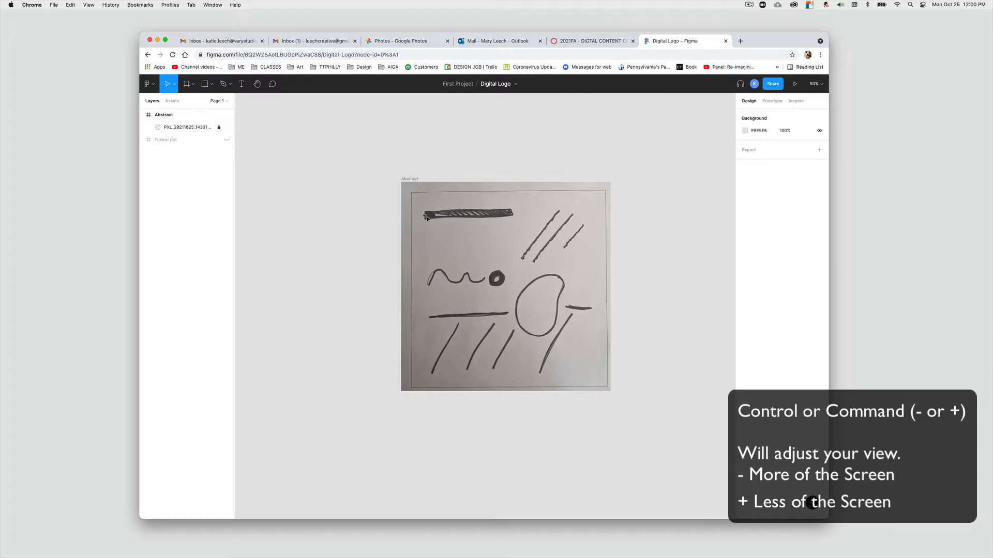
click(210, 85)
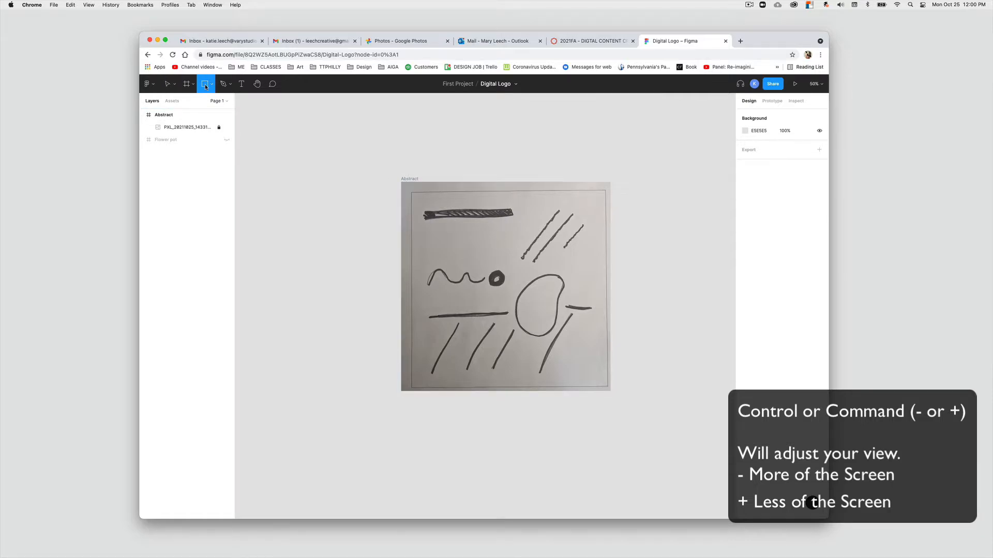
click(210, 86)
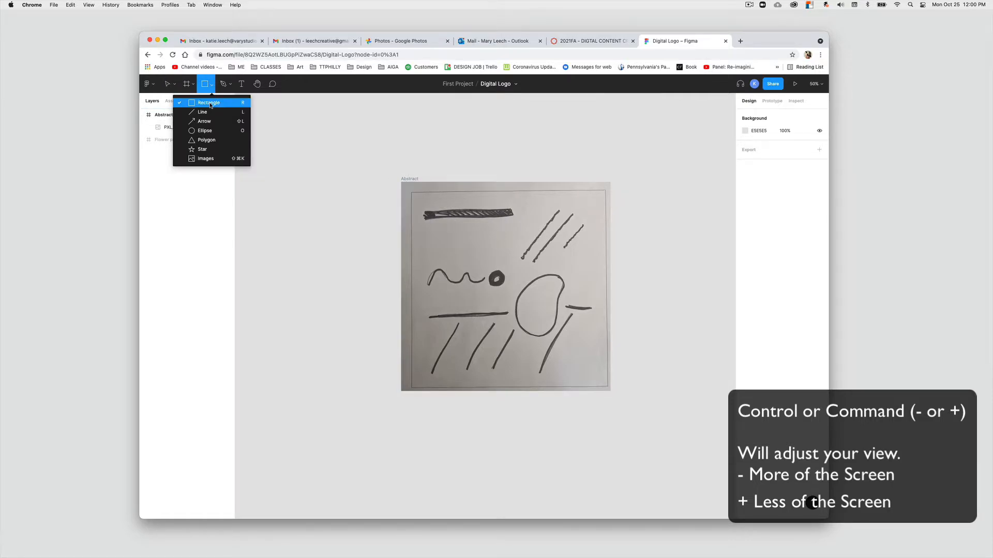
click(210, 104)
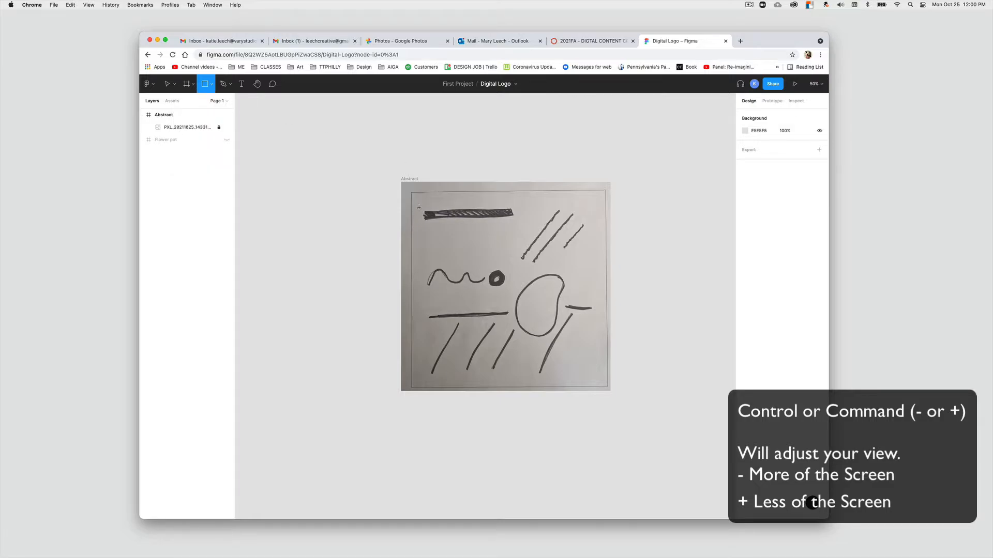
mouse_move(420, 207)
mouse_down()
mouse_move(443, 222)
mouse_move(514, 219)
mouse_up()
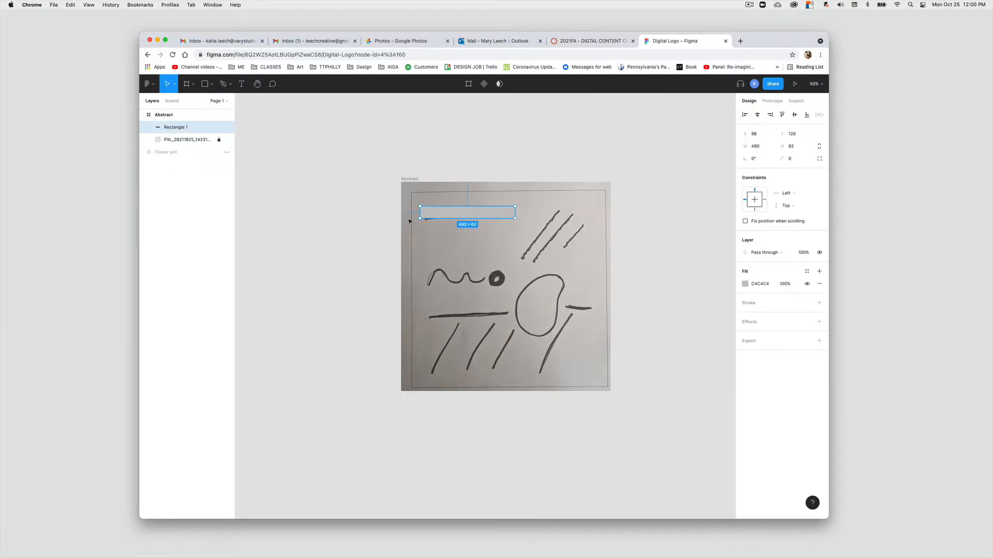
- Fill the rectangle with purple BD01FF and reposition it over the sketched bar at about X 100, Y 142
click(746, 285)
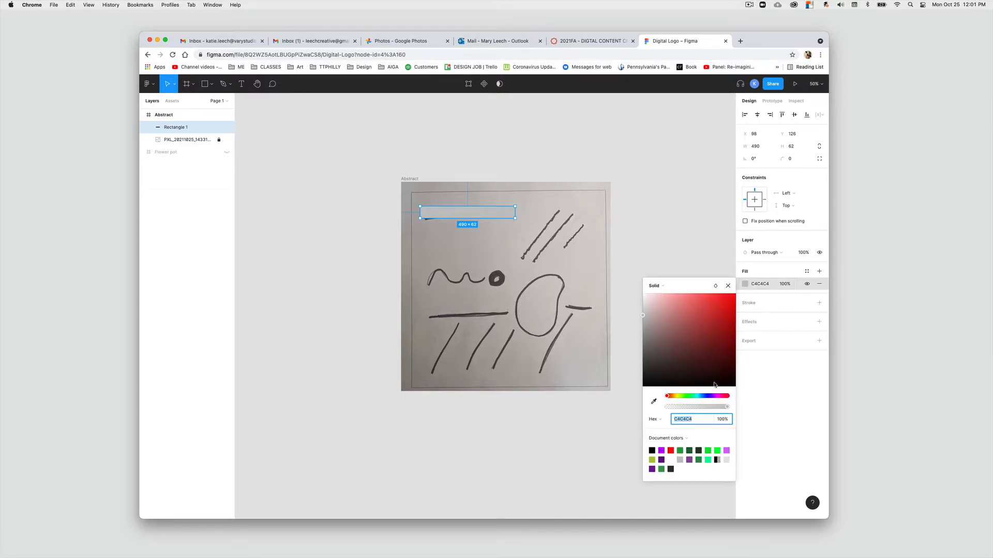
click(662, 449)
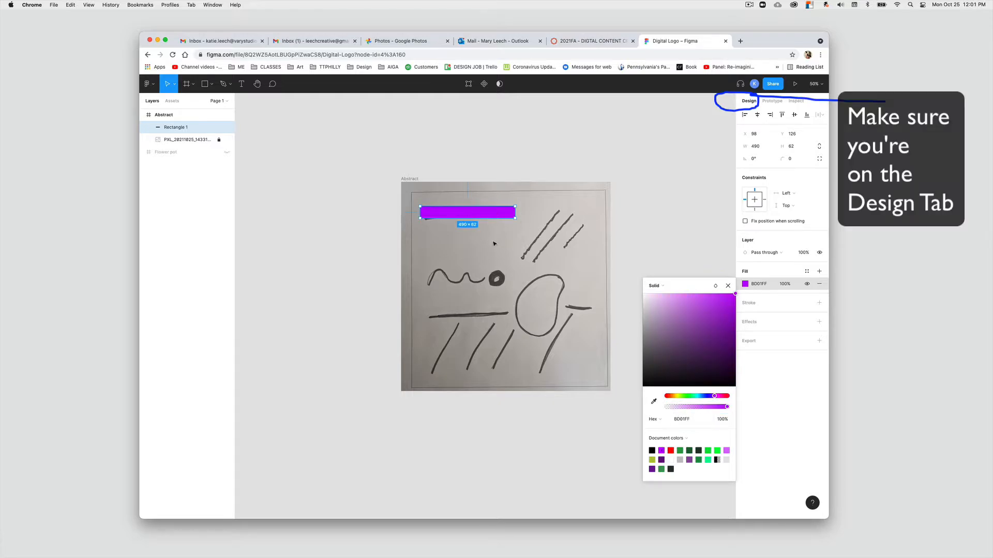
drag(490, 217, 496, 221)
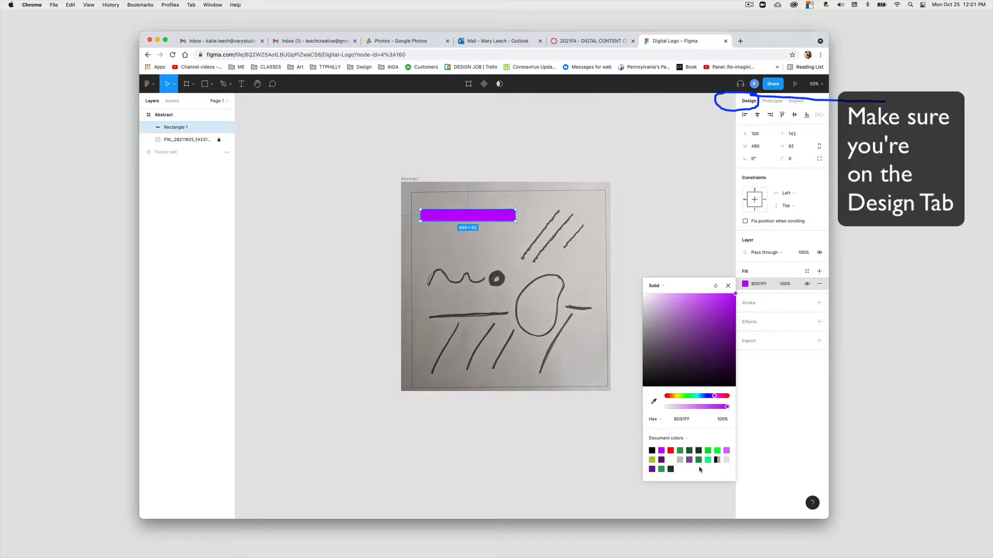
click(729, 286)
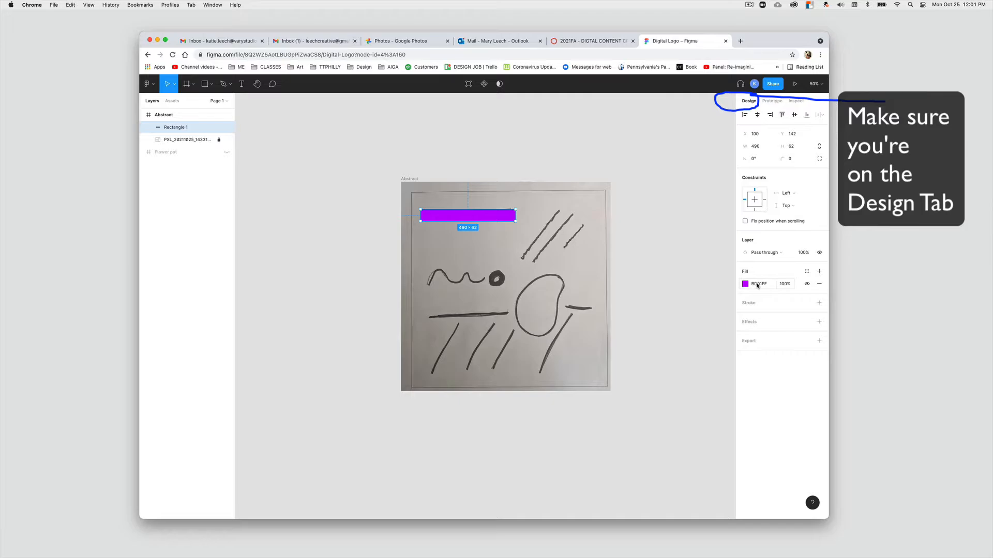
- Add a drop shadow effect to the purple rectangle, switch the effect's visibility off, and deselect the rectangle
click(752, 323)
click(745, 334)
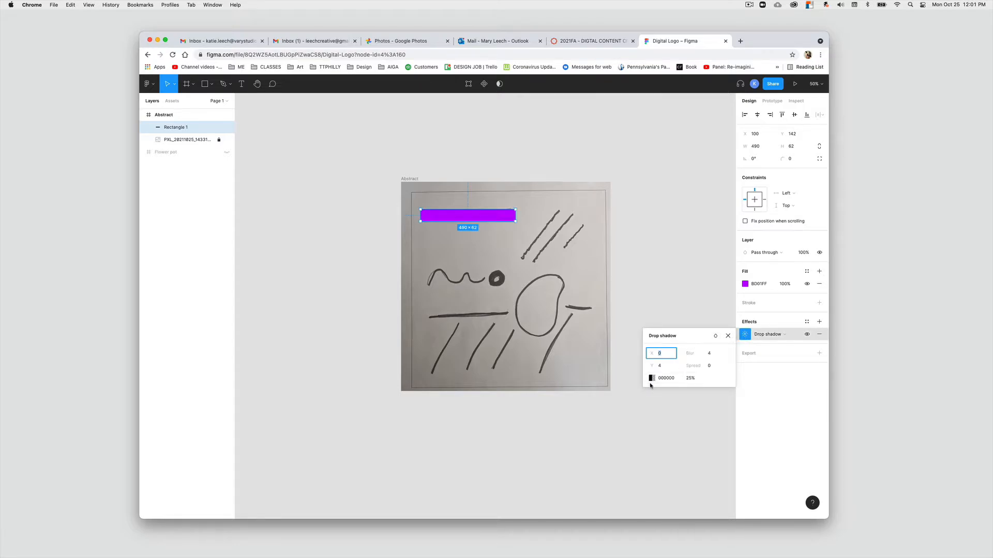
click(807, 335)
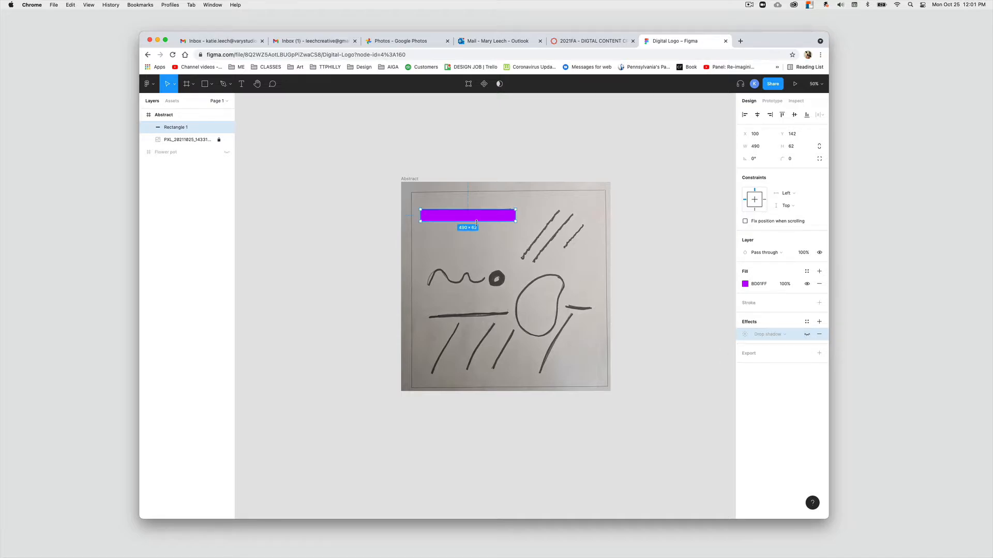
click(495, 244)
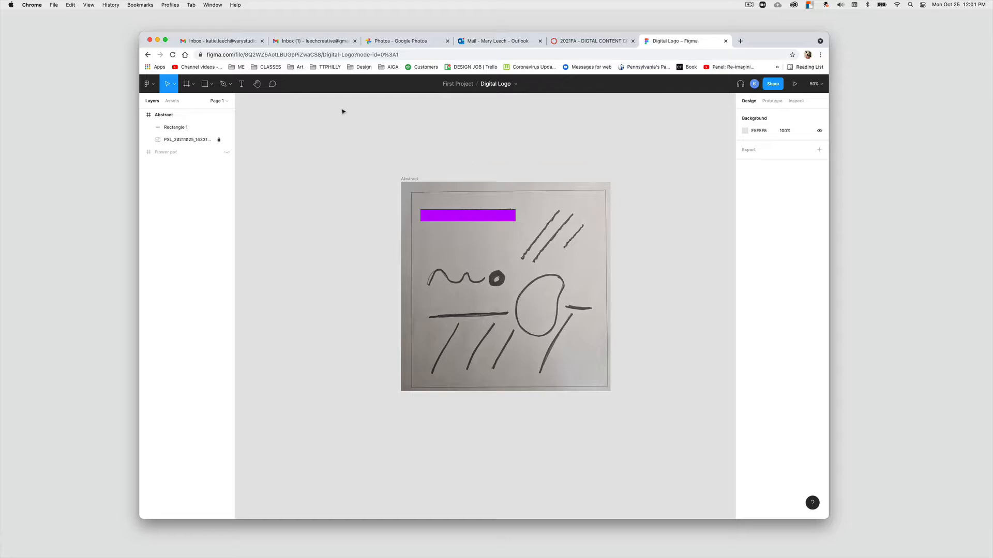
- Trace the first two upper diagonal lines of the sketch with the Pencil tool as wavy red strokes
click(212, 86)
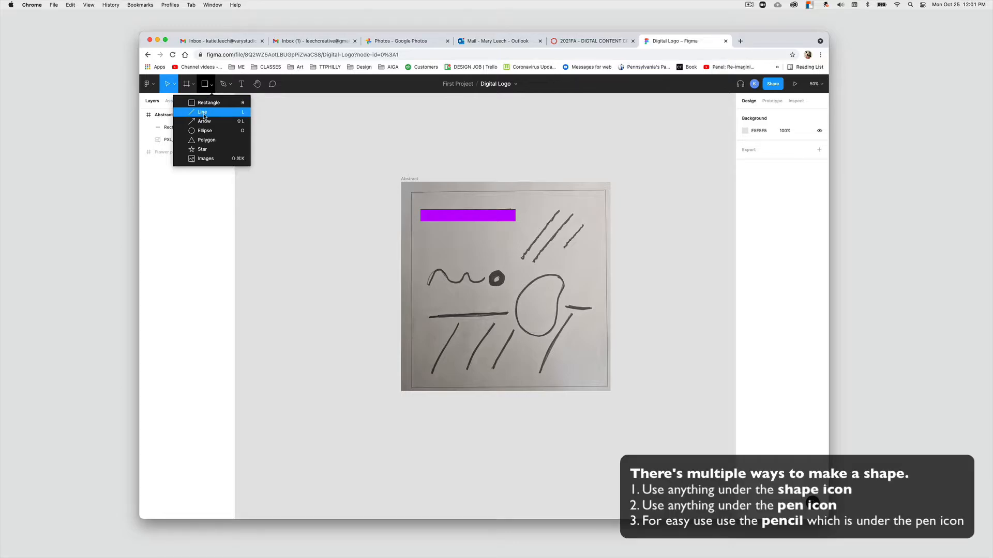
click(231, 86)
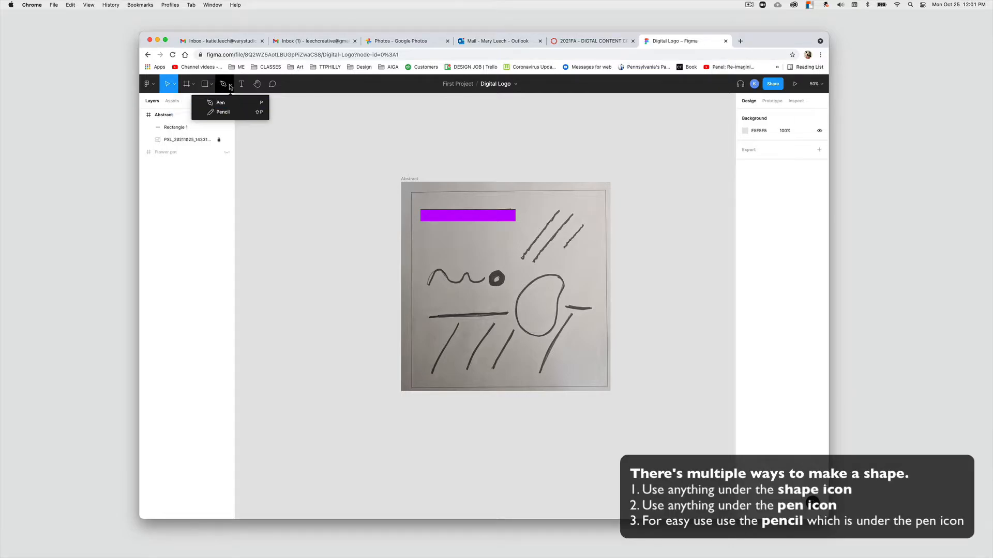
click(222, 112)
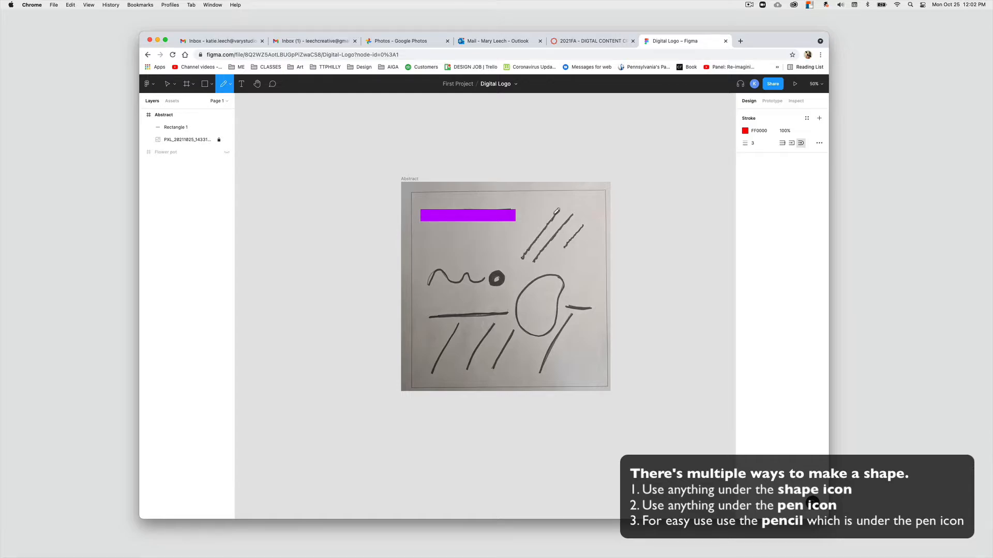
drag(524, 255, 564, 208)
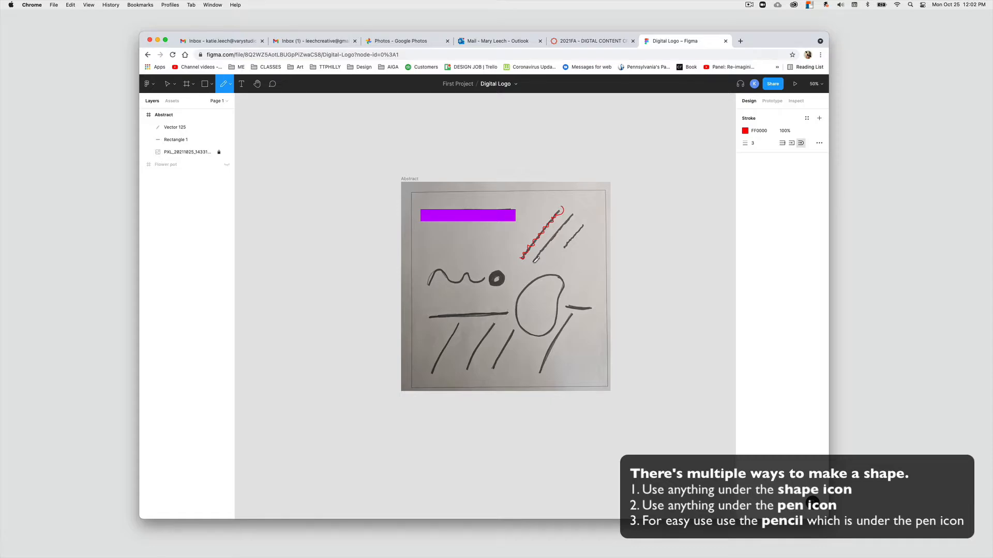
drag(536, 259, 574, 213)
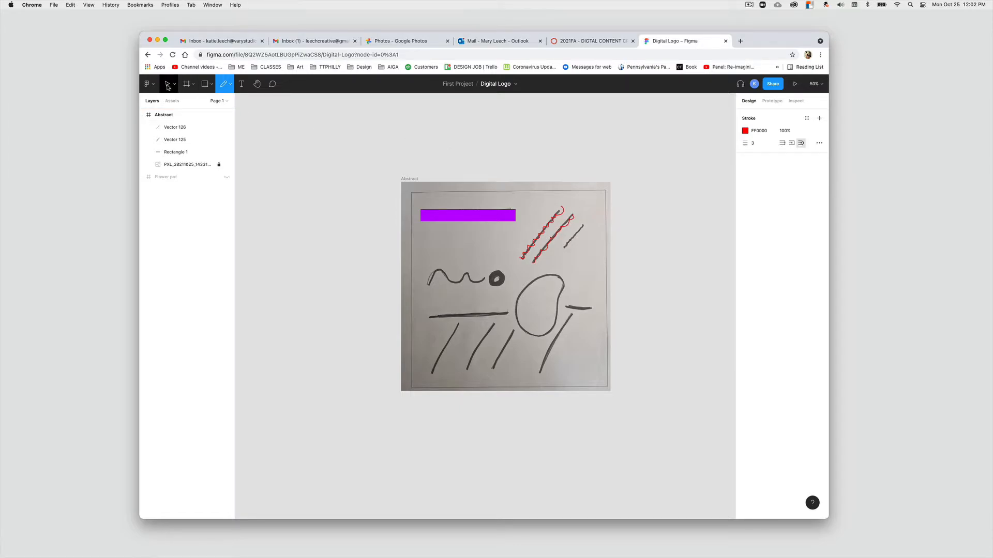
click(168, 86)
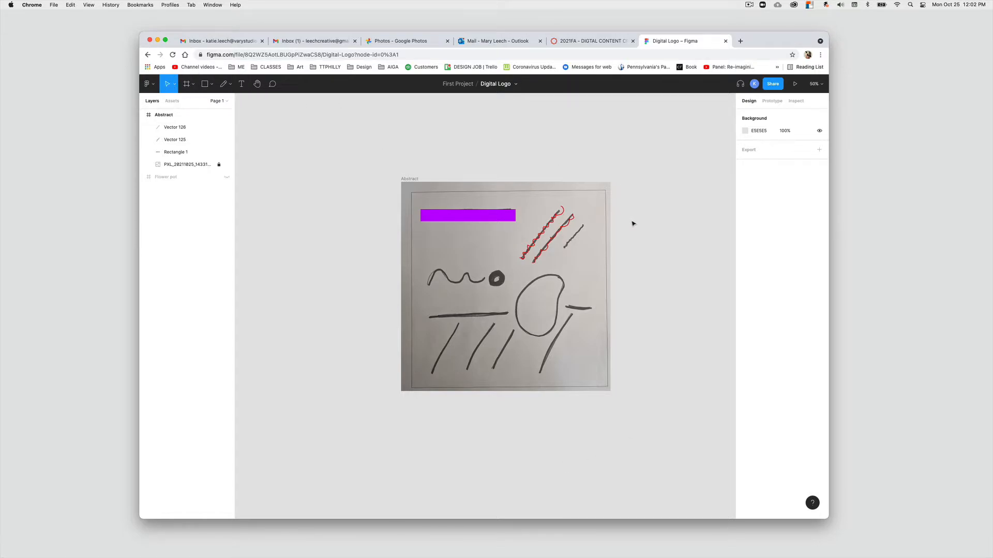
- Try stretching the purple rectangle to a height of 84, and undo the resize
click(502, 220)
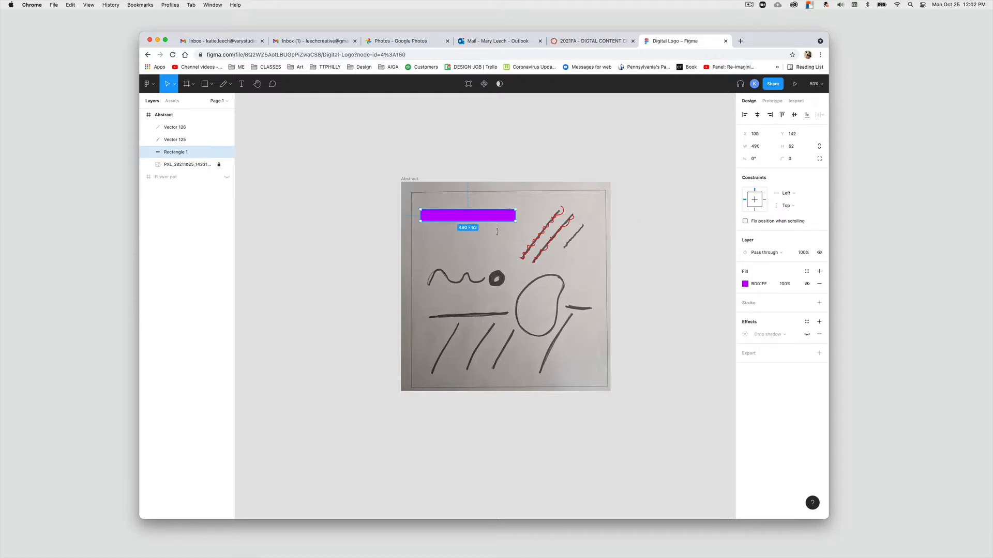
mouse_move(503, 220)
mouse_down()
mouse_move(497, 236)
mouse_move(496, 226)
mouse_up()
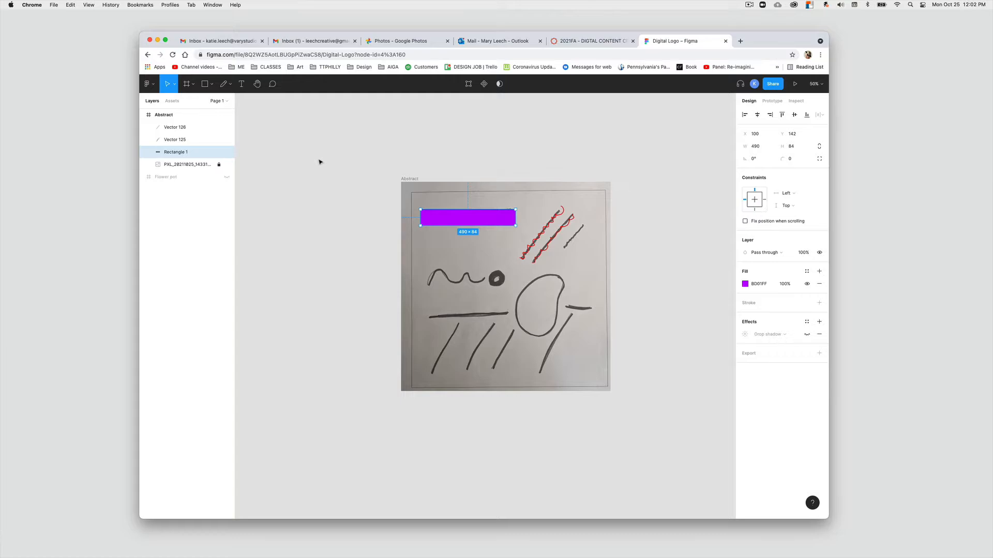
key(super+z)
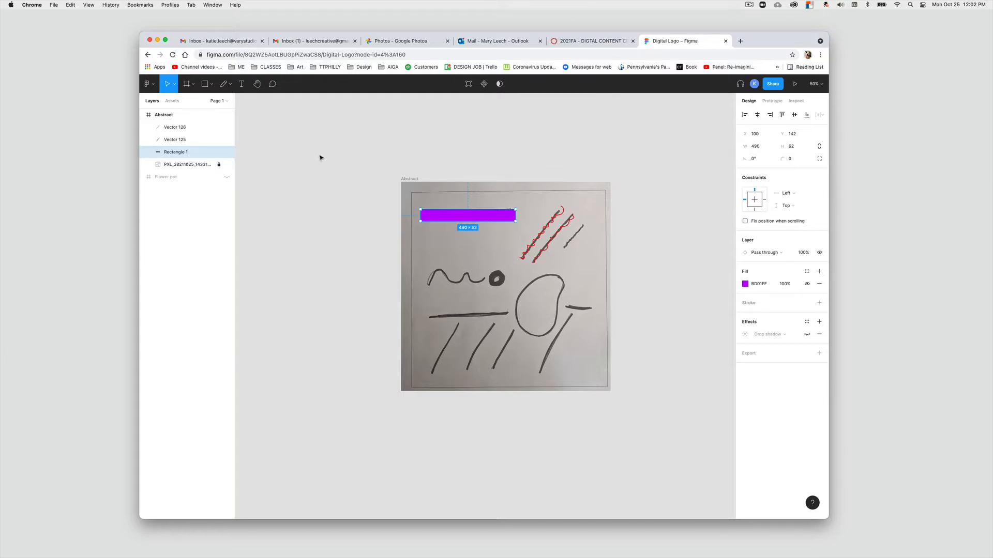
click(146, 84)
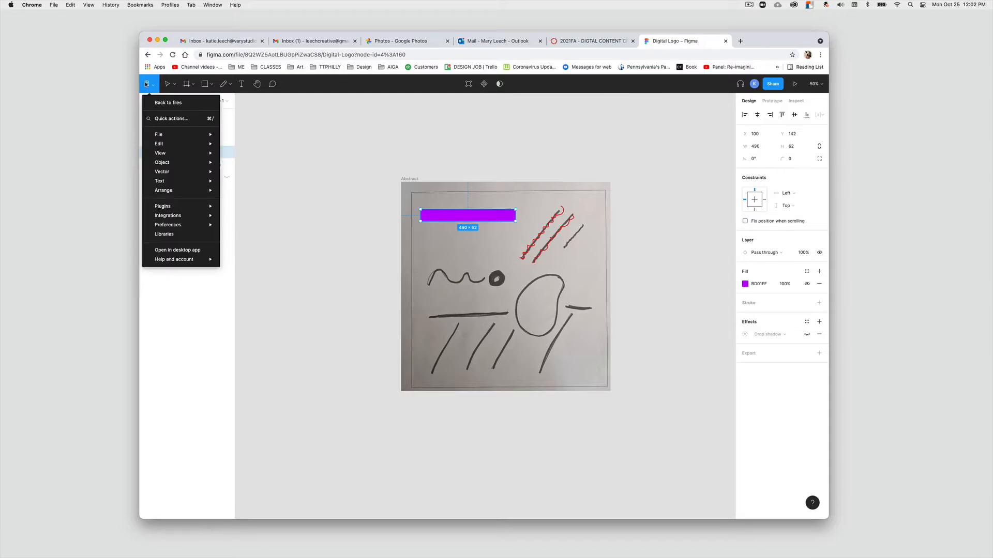
mouse_move(163, 137)
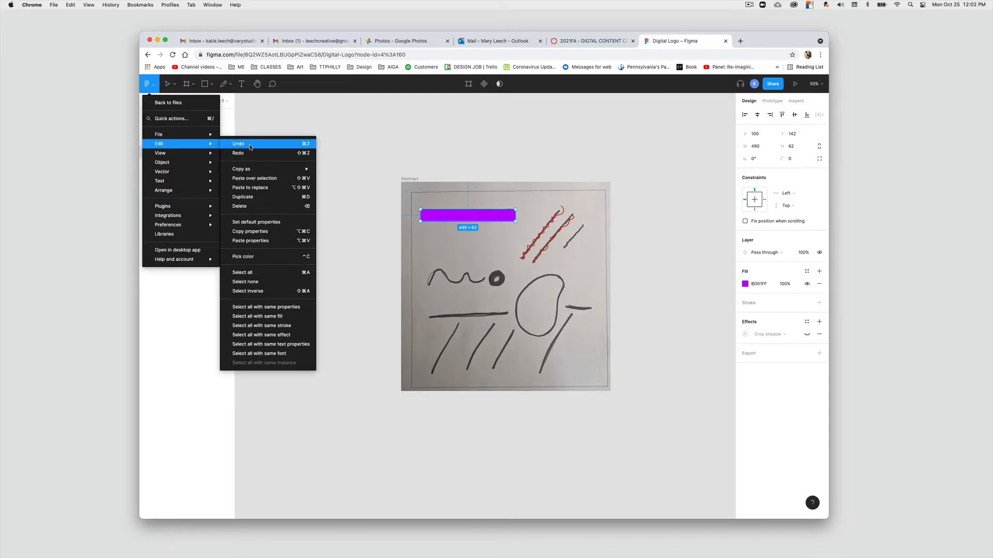
click(275, 123)
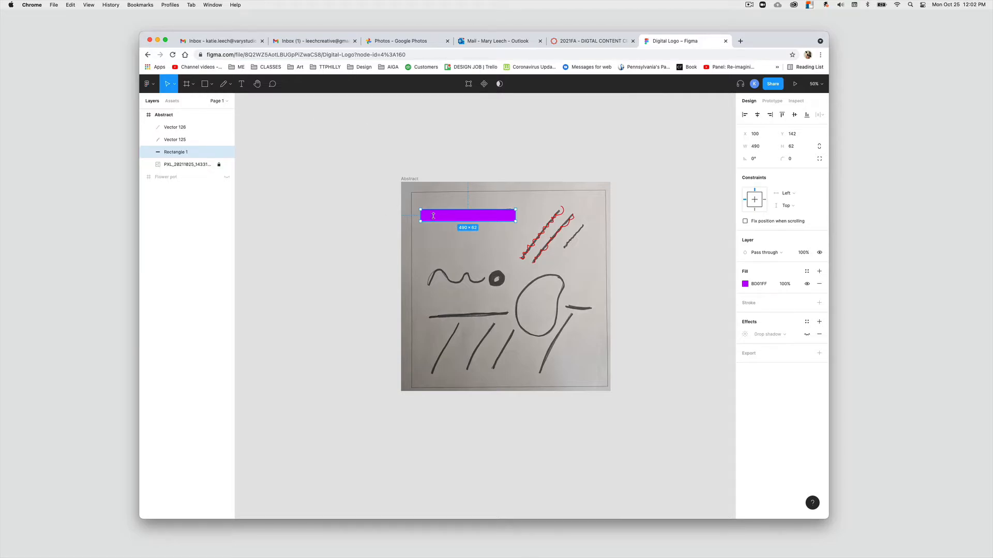
click(360, 208)
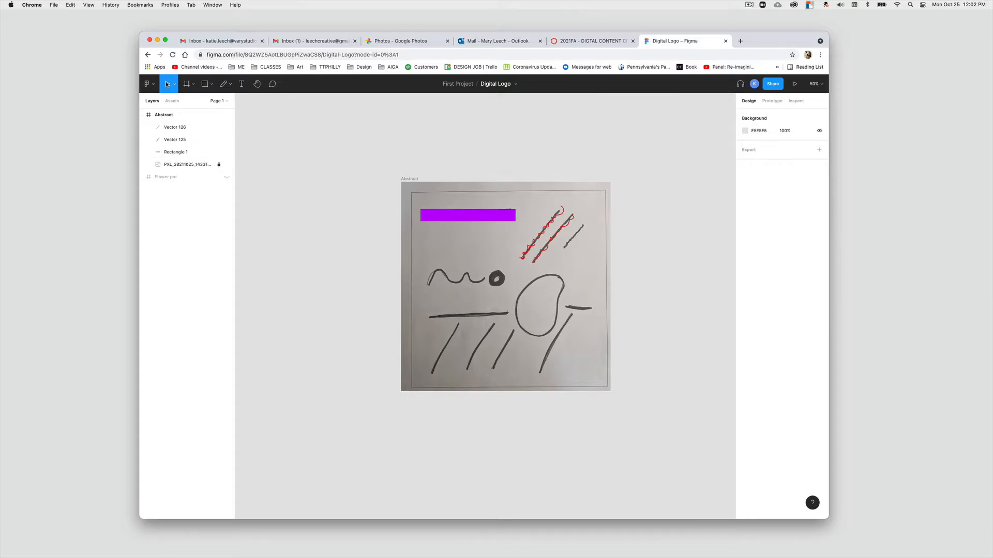
- Delete the second red pencil stroke and rename the remaining stroke's layer as line top
click(567, 235)
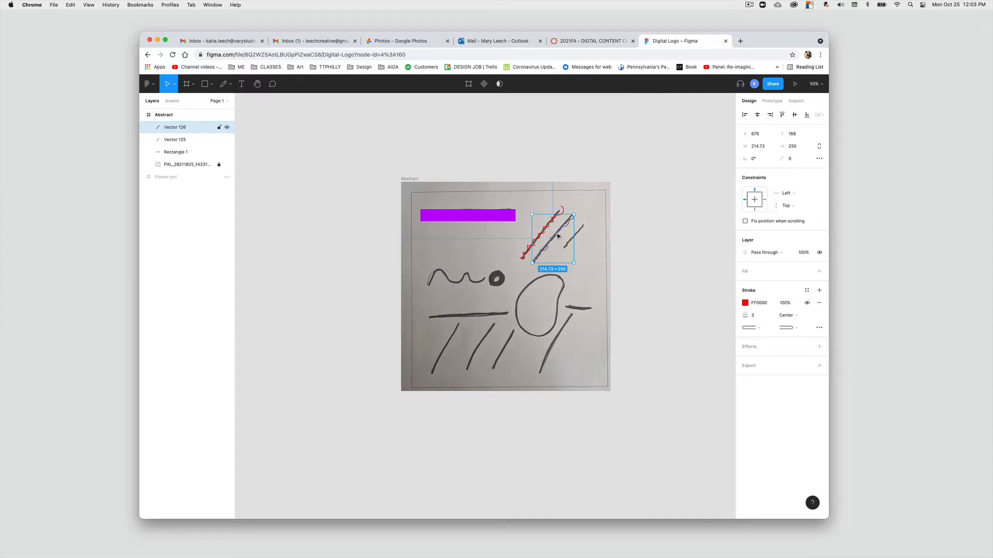
key(Delete)
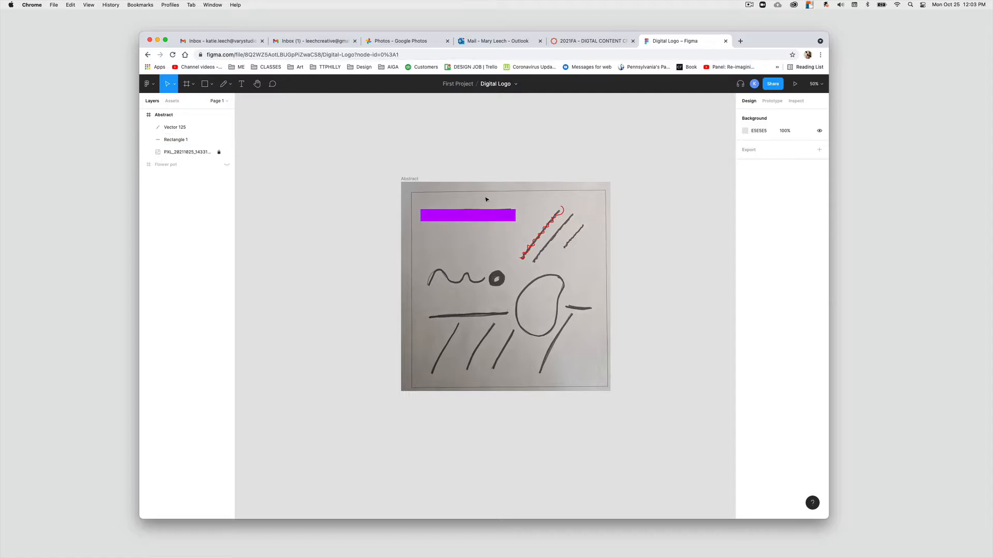
double_click(177, 127)
key(BackSpace)
- Trace the second and third upper diagonal lines of the sketch with the Pencil tool in red
click(230, 84)
click(232, 115)
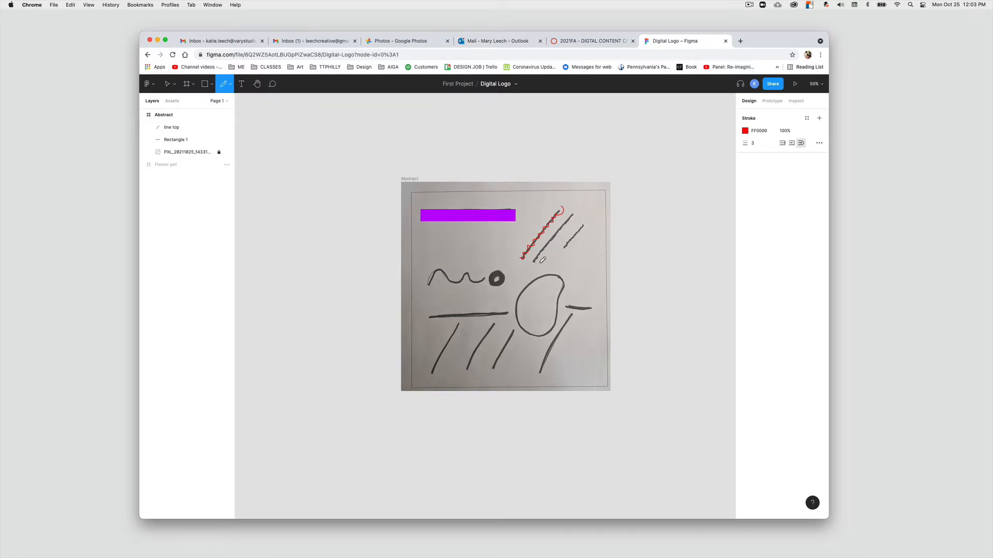
mouse_move(544, 257)
mouse_down()
mouse_move(535, 262)
mouse_move(578, 212)
mouse_up()
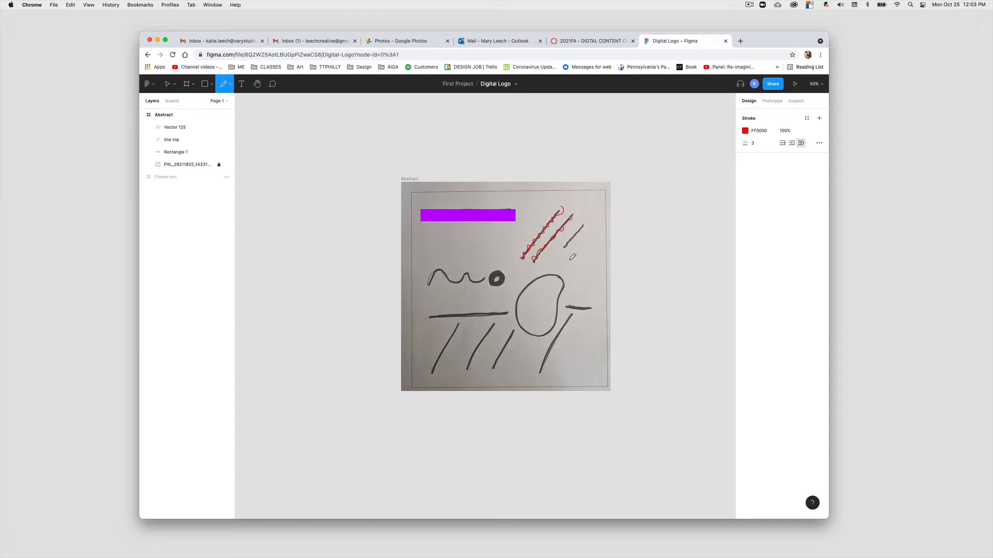
drag(565, 249, 586, 223)
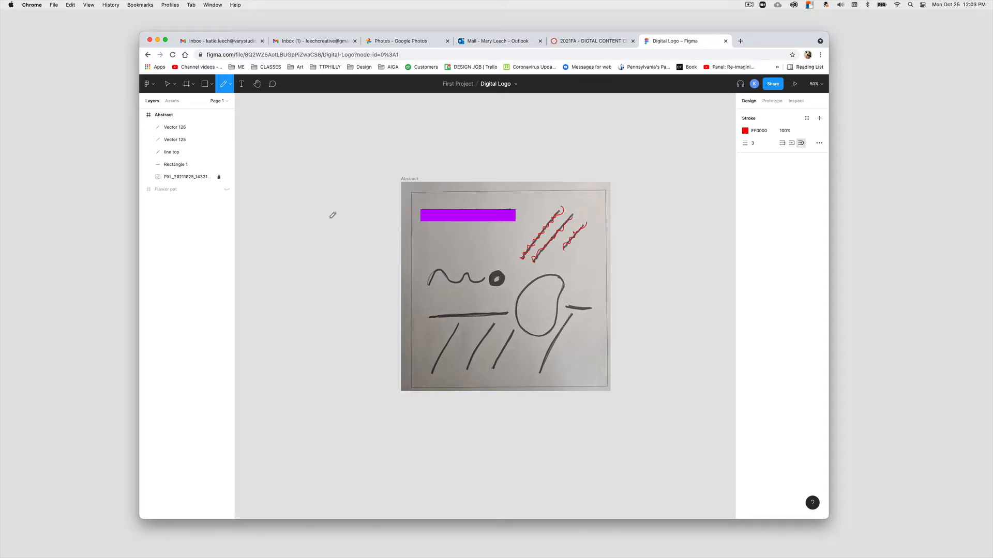
- Rename the layers of the two newly traced diagonal strokes as line top
click(180, 139)
double_click(181, 139)
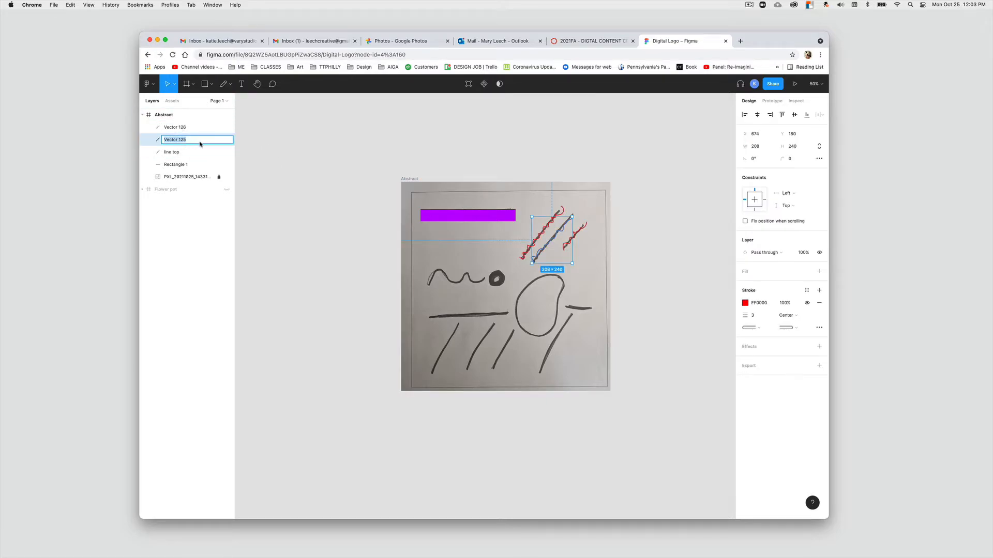
text(line top)
click(184, 128)
double_click(185, 127)
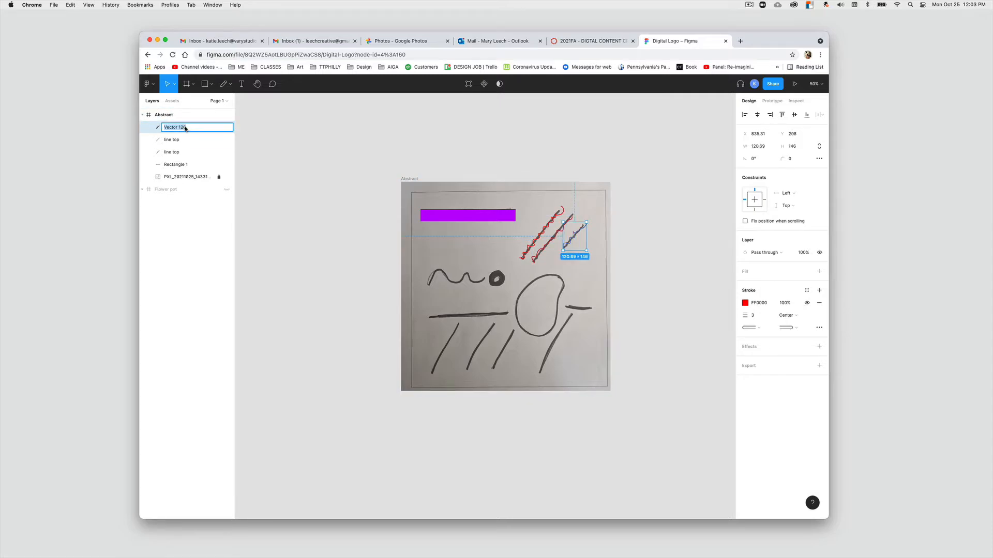
text(line top)
- Group the three upper diagonal pencil strokes and name the group line top
click(190, 152)
shift+click(191, 127)
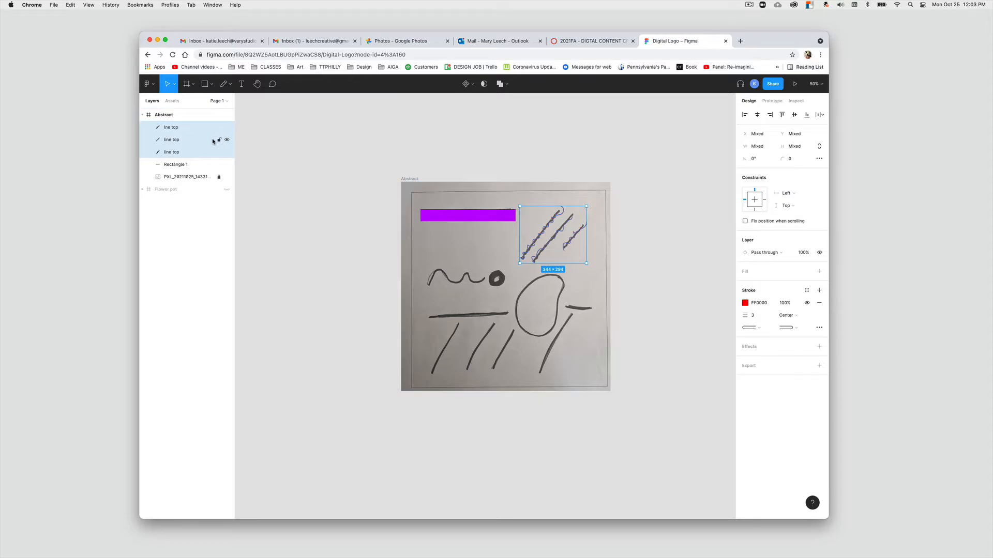
click(153, 84)
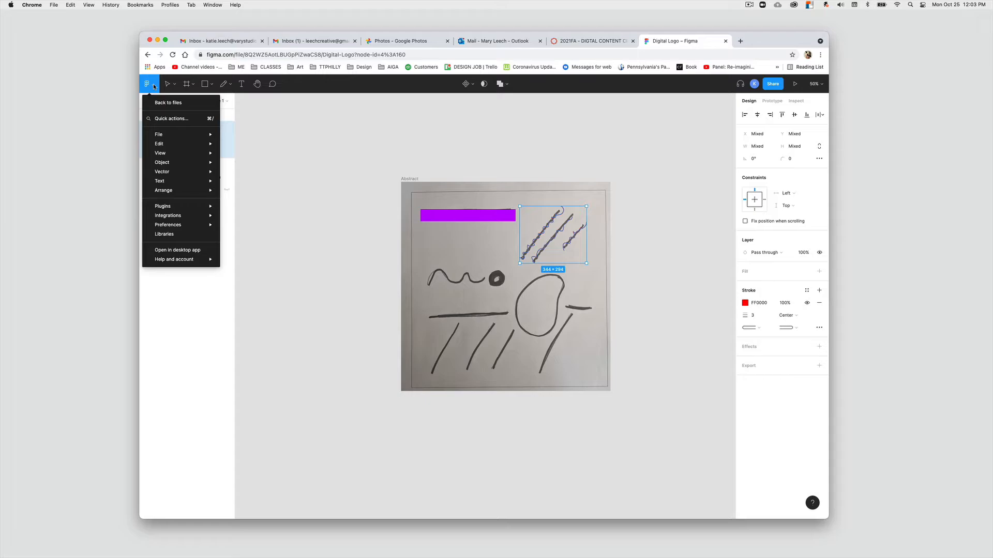
mouse_move(181, 163)
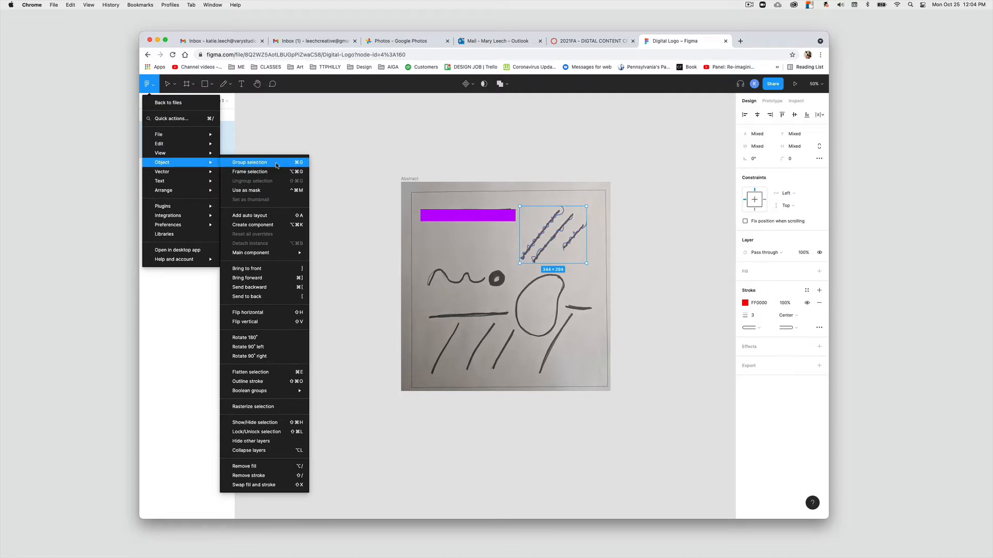
click(277, 165)
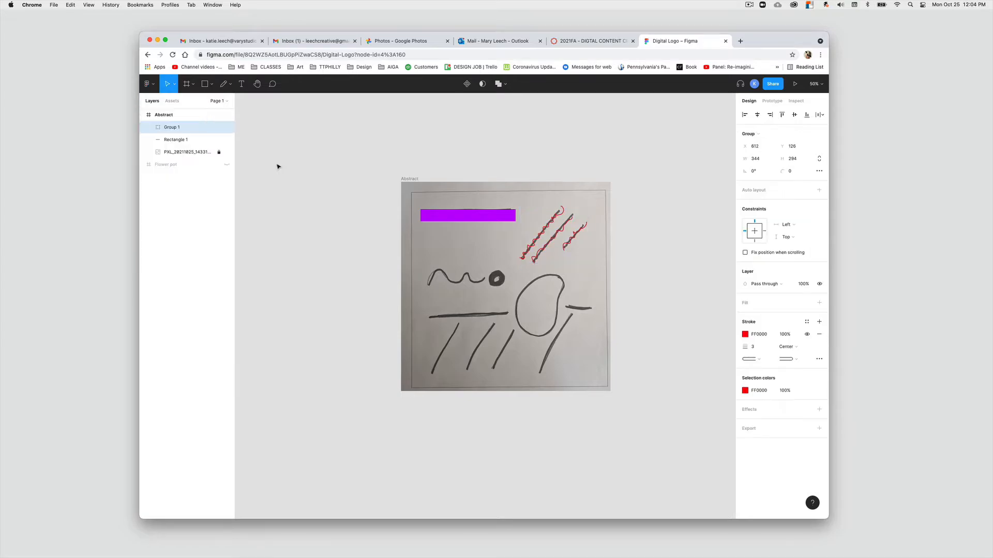
double_click(176, 129)
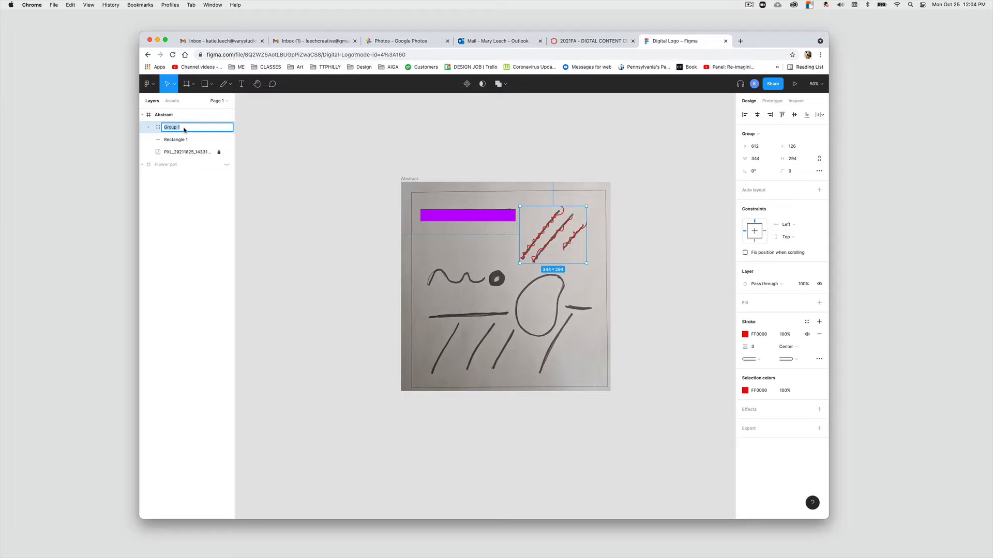
text(line top)
click(274, 162)
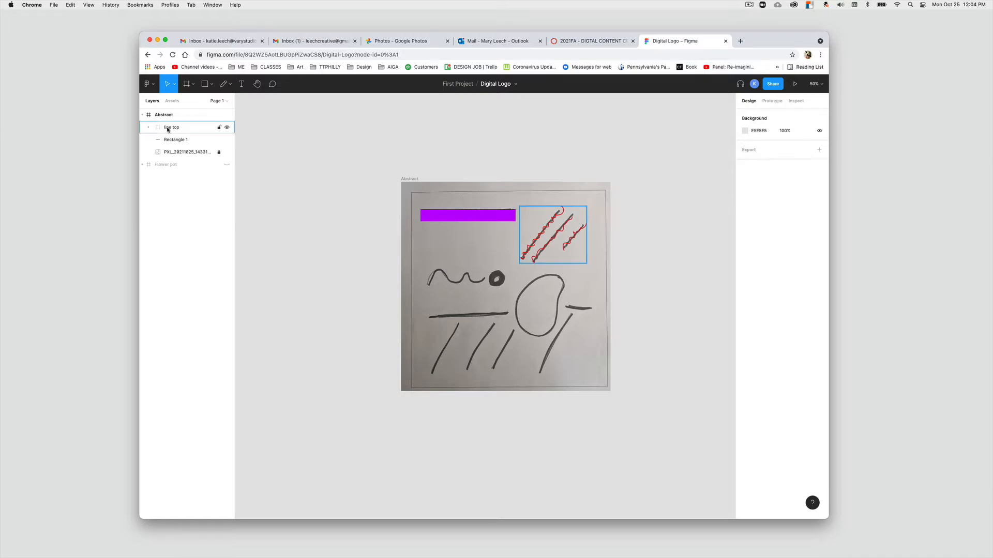
- Change the stroke colour of the line top group to the dark purple document colour 610C7E
click(187, 130)
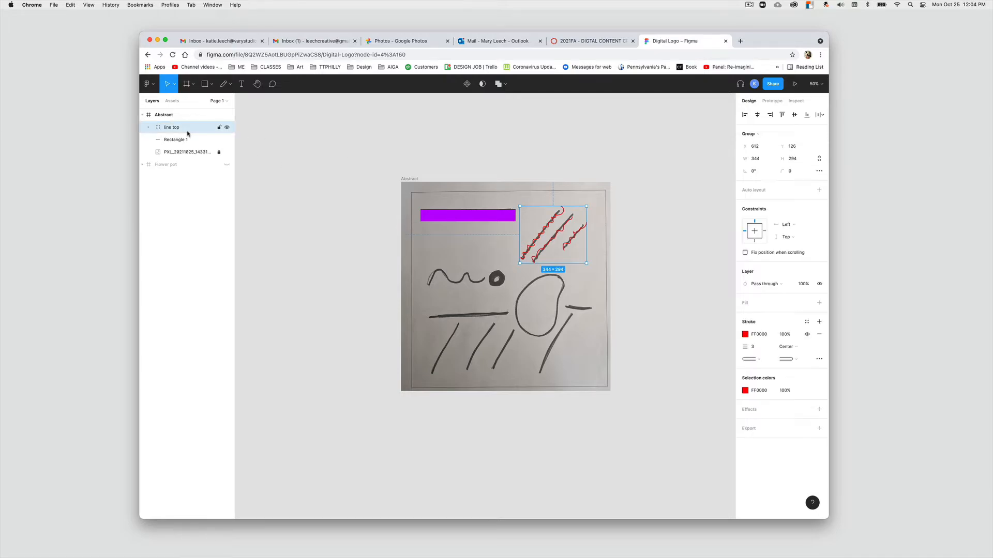
click(745, 334)
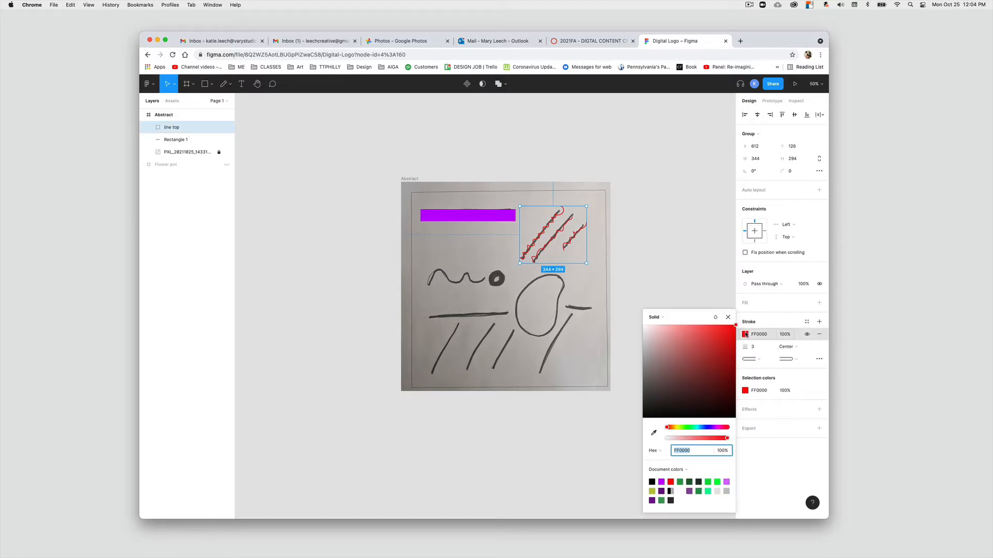
click(662, 491)
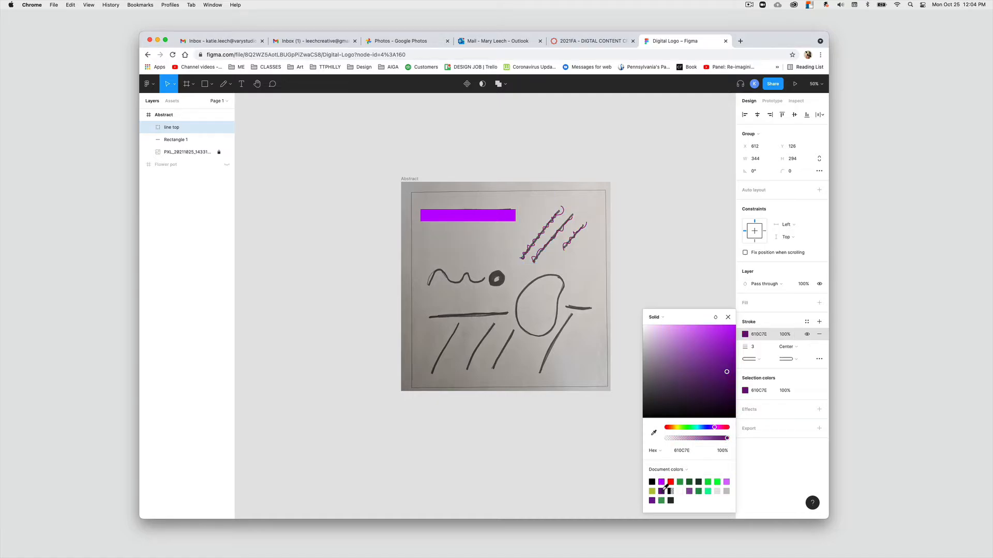
click(715, 298)
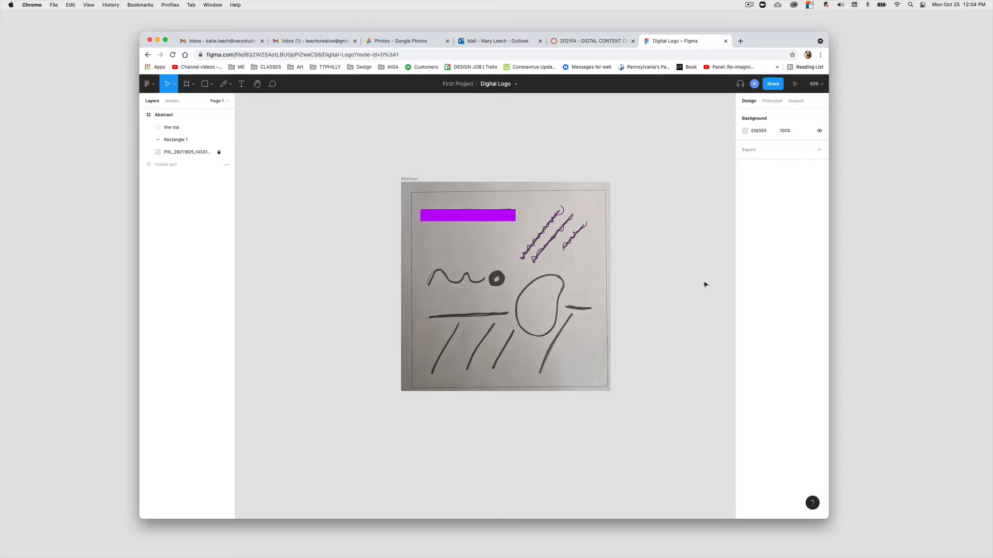
- Recolour only the shortest diagonal stroke in the line top group to a lighter, muted purple
double_click(572, 236)
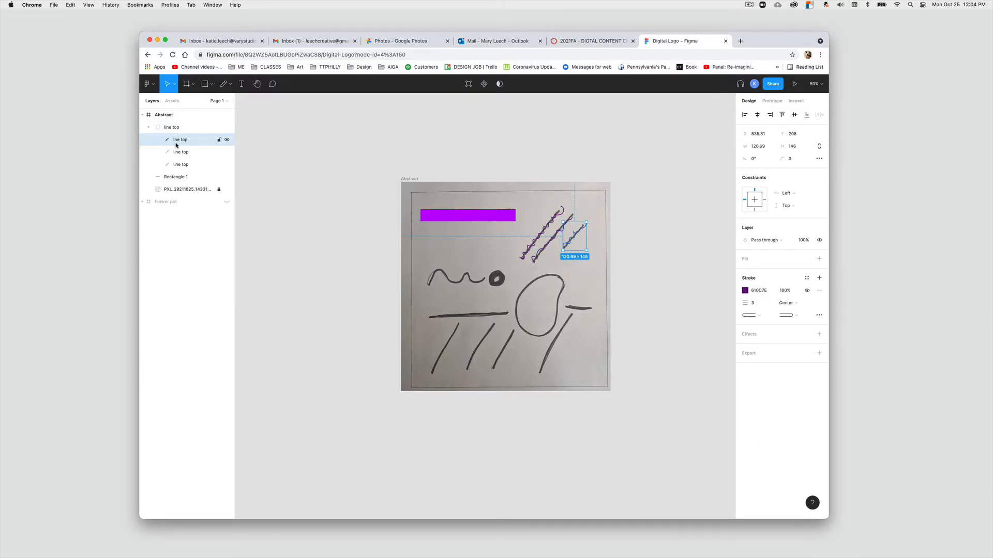
click(745, 290)
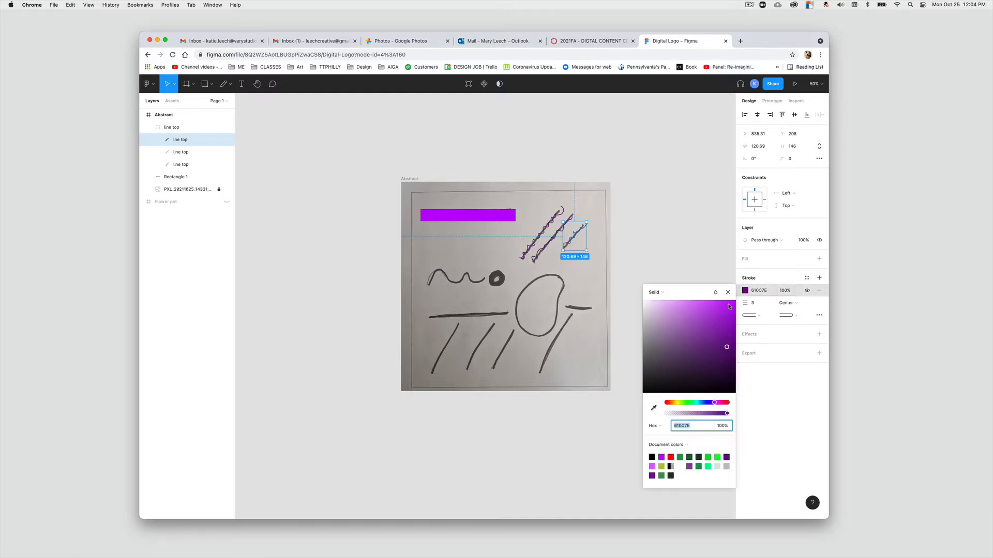
click(674, 318)
click(656, 253)
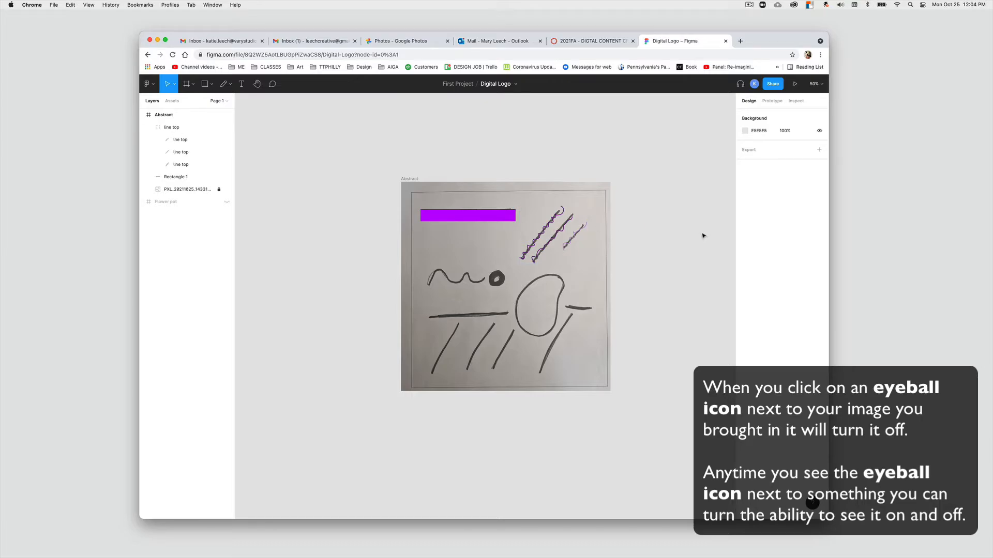
- Toggle the sketch photo's visibility off and on to examine the traced shapes without it
click(226, 190)
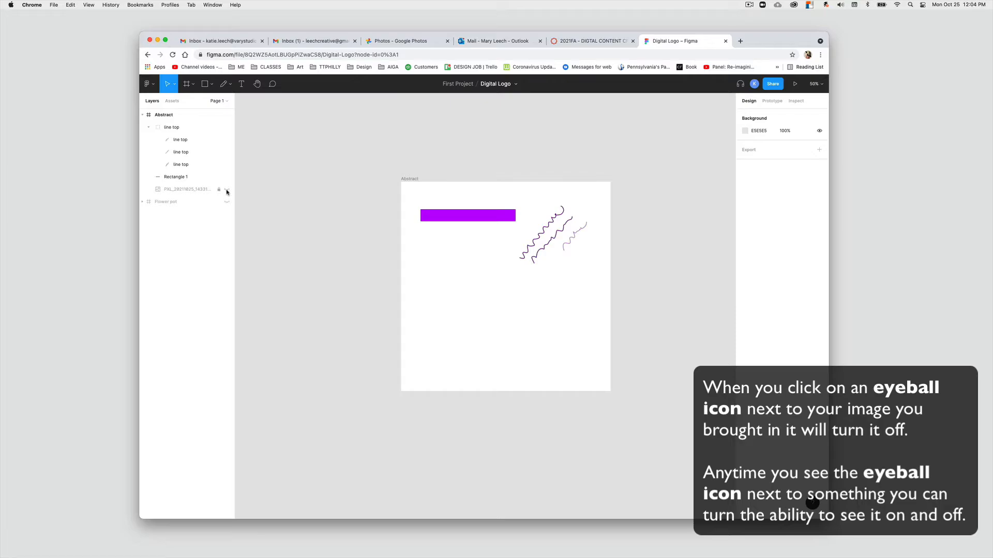
click(226, 190)
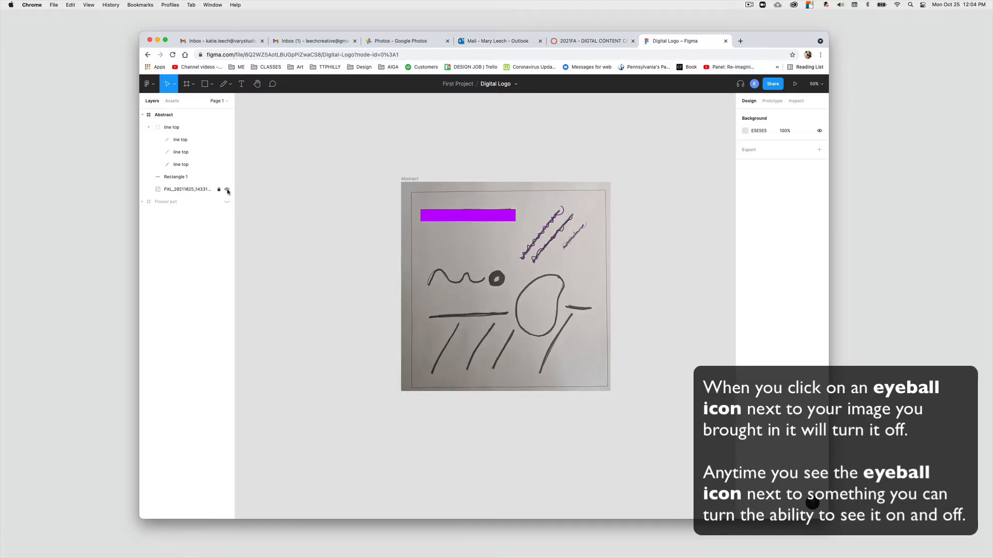
click(227, 190)
click(227, 191)
click(227, 191)
click(227, 190)
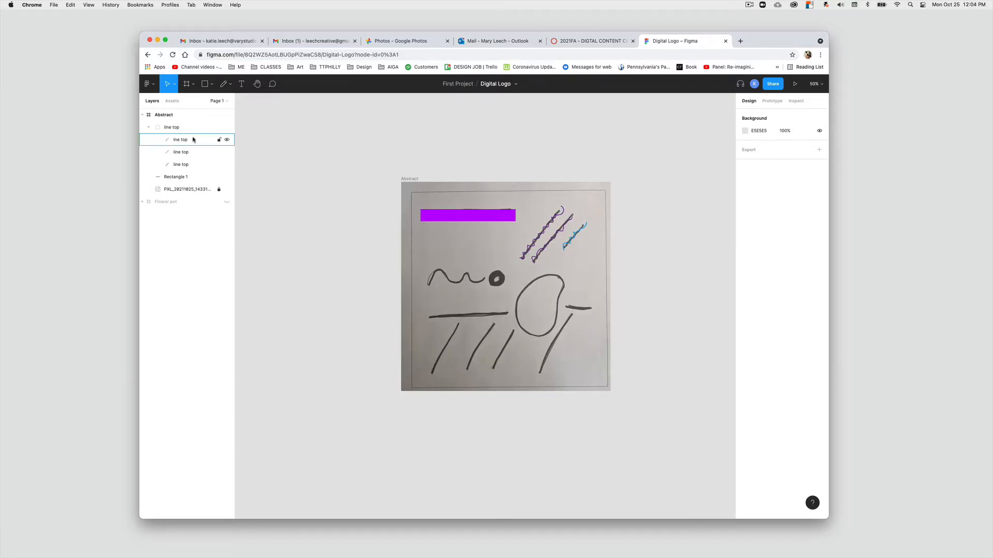
- Collapse the line top group and rename the purple bar's layer as Rectangle
click(149, 127)
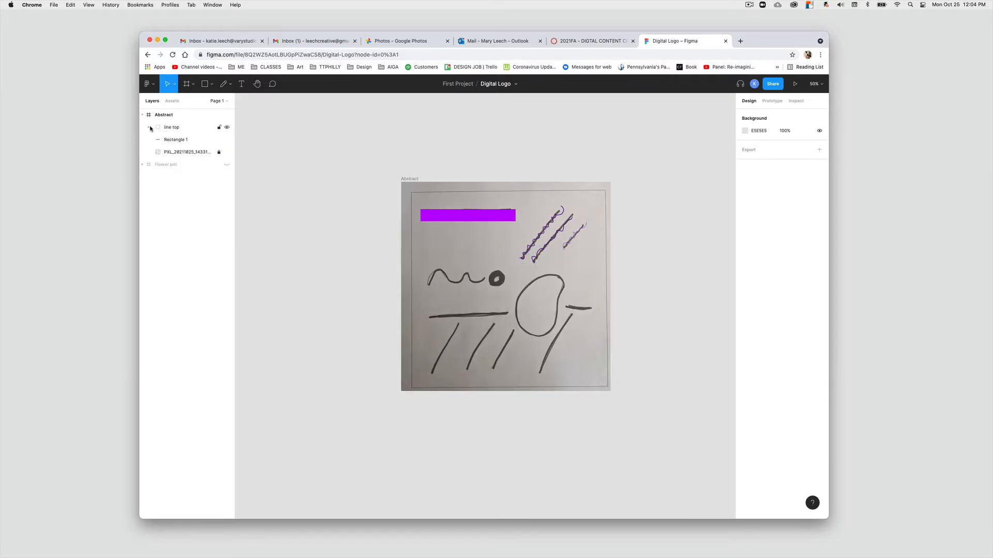
click(174, 143)
double_click(181, 141)
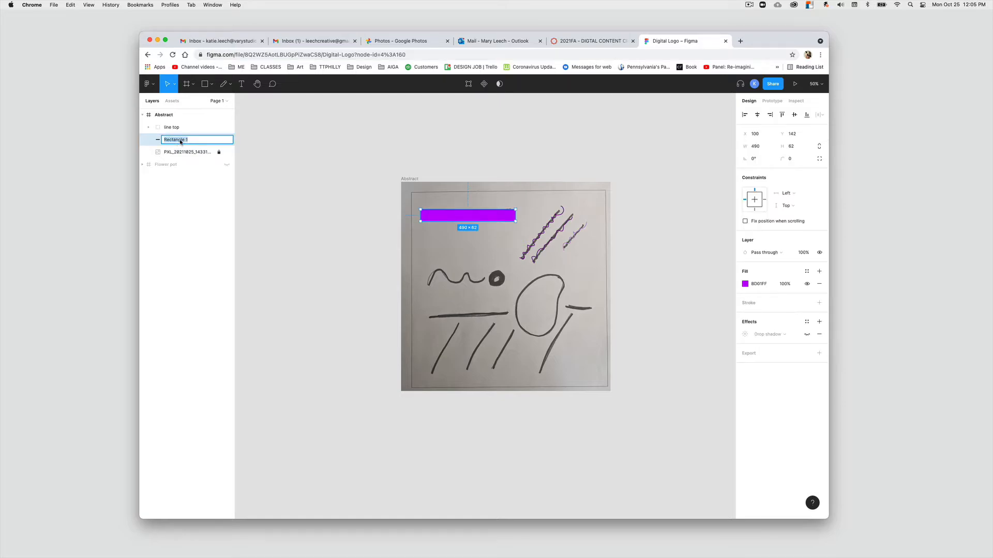
click(186, 141)
key(BackSpace)
click(278, 155)
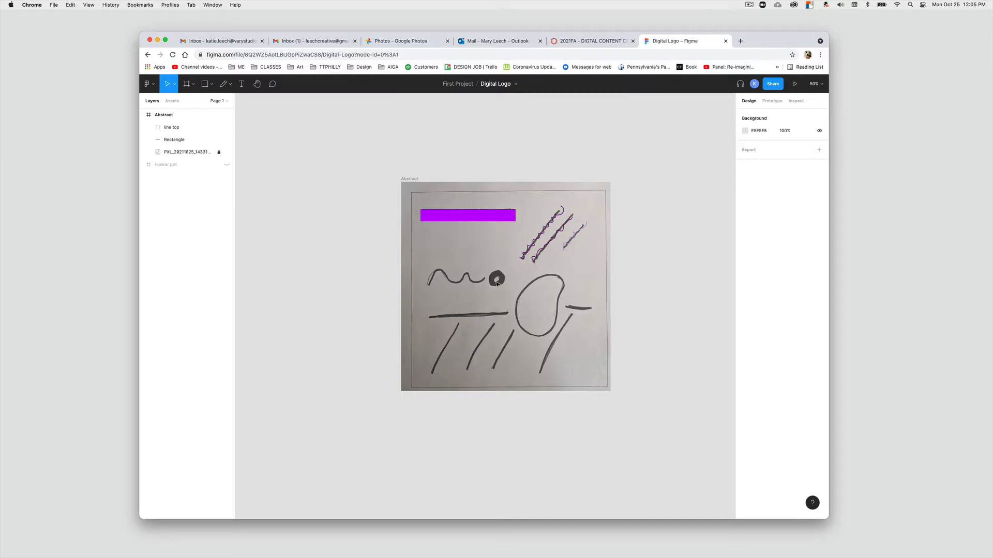
- Draw a circle about 68 × 68 over the sketch's dot and fill it with purple 894B9F
click(211, 84)
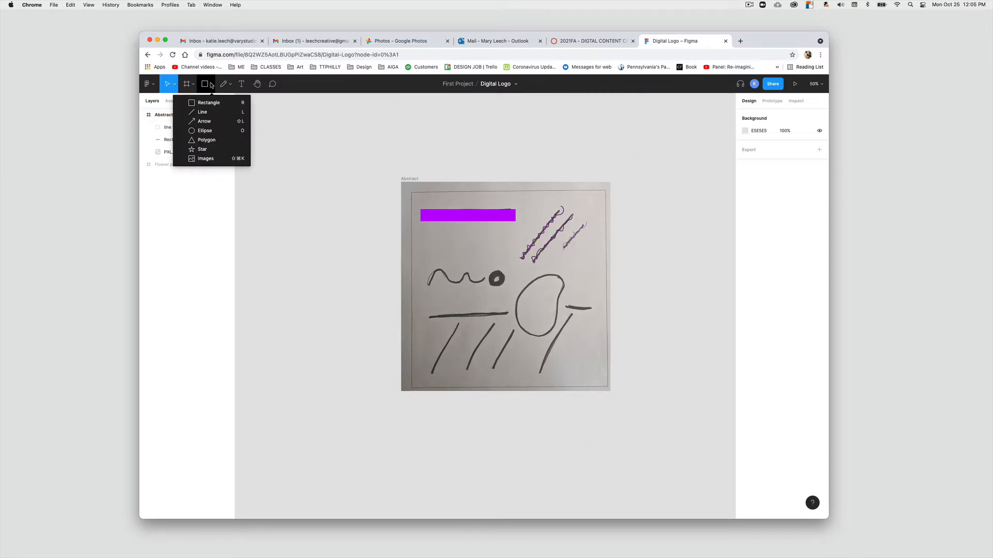
click(219, 133)
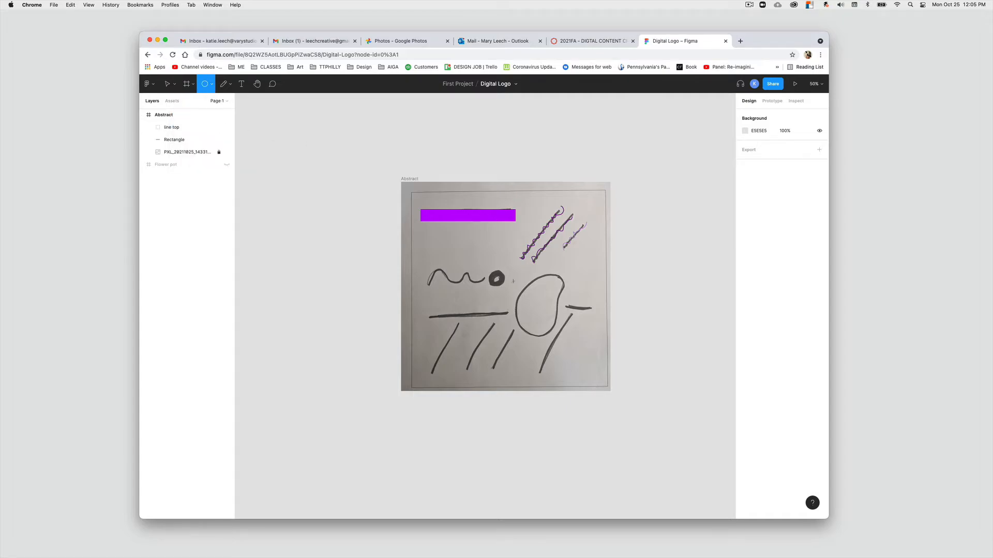
drag(496, 278, 502, 284)
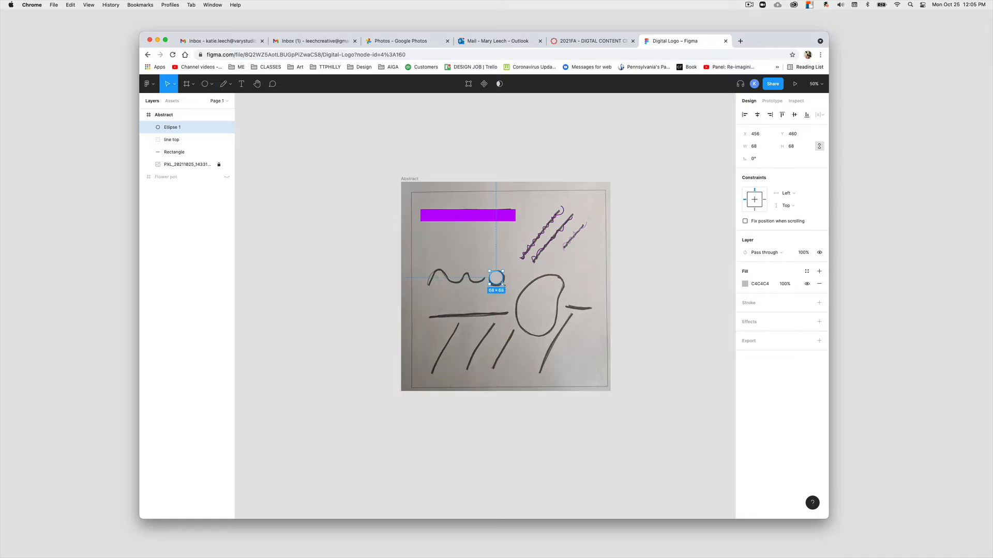
click(745, 284)
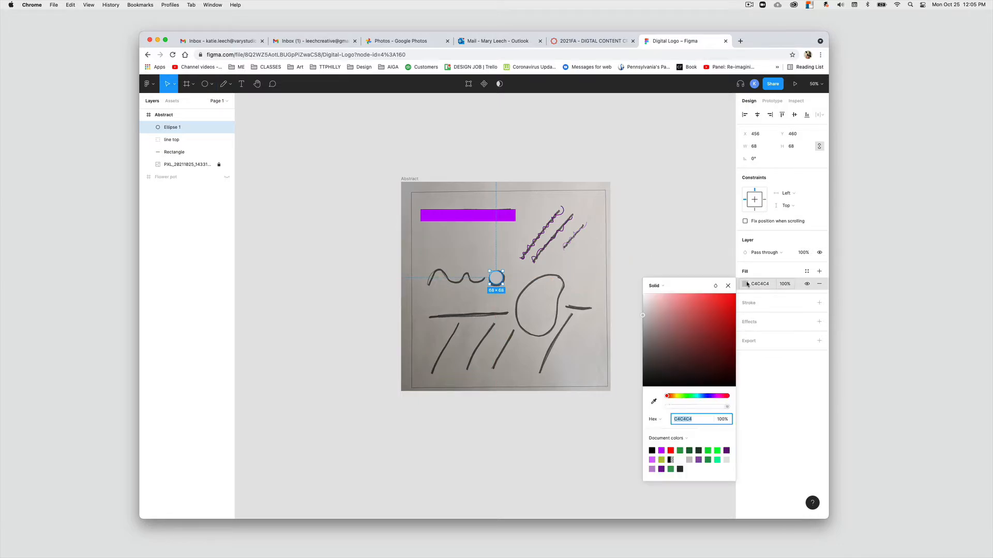
click(698, 460)
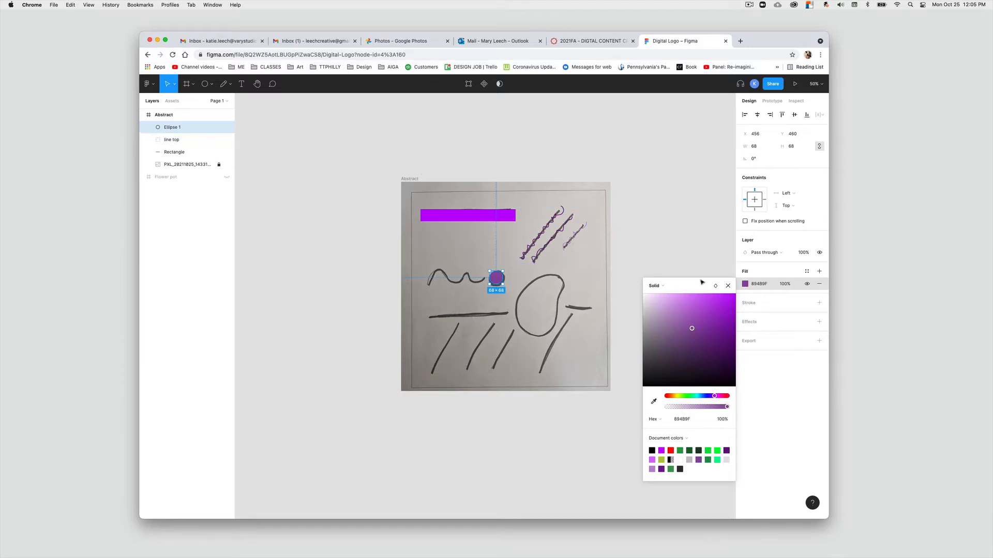
- Rename the purple circle's layer as Ellipse
click(173, 130)
double_click(173, 128)
click(189, 130)
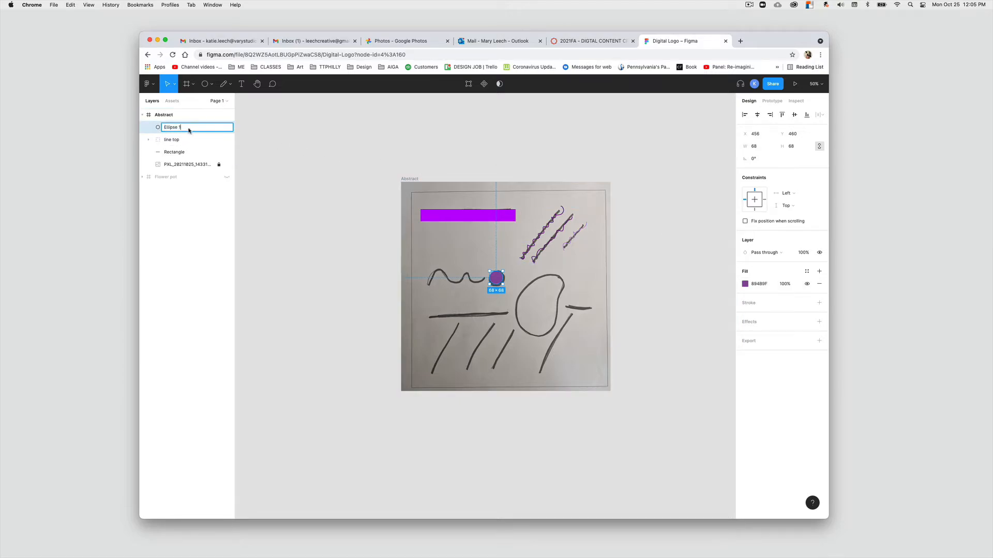
key(BackSpace)
key(BackSpace)
click(490, 270)
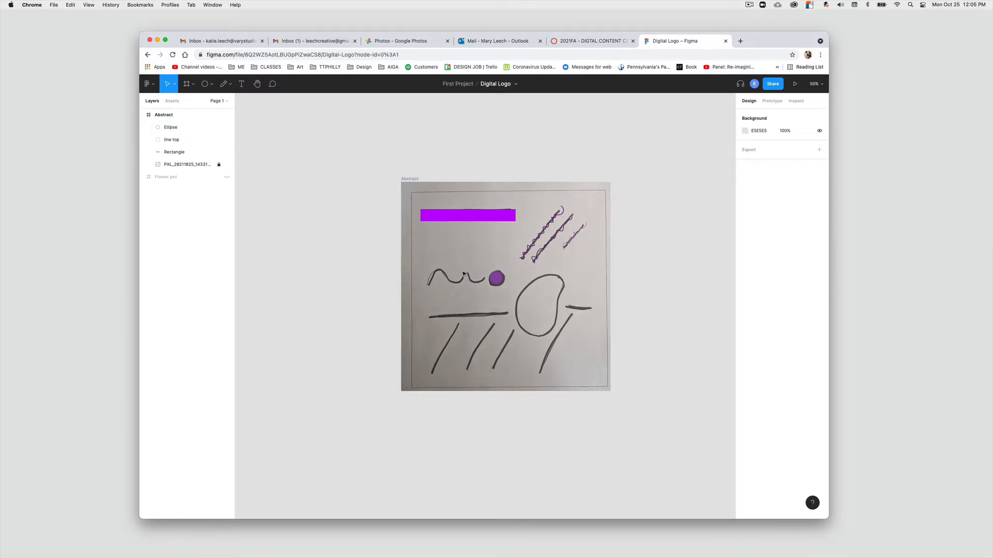
click(224, 85)
mouse_move(428, 283)
mouse_down()
mouse_move(453, 281)
mouse_move(487, 278)
mouse_up()
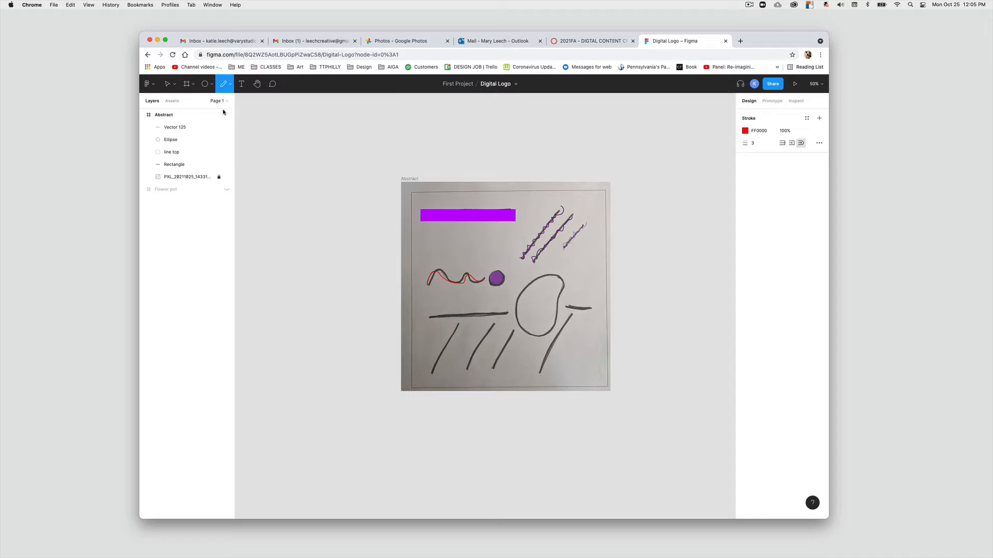
click(167, 85)
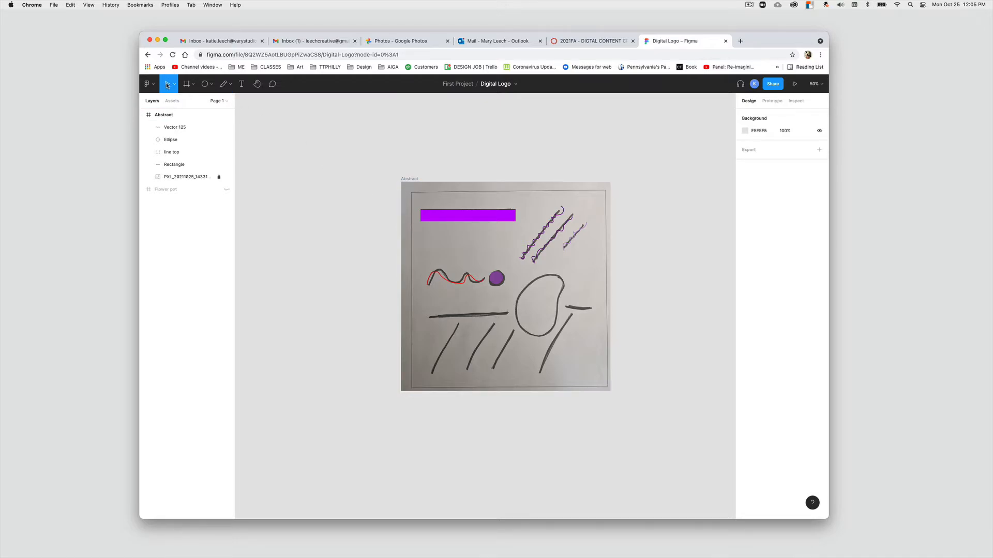
click(453, 283)
key(Delete)
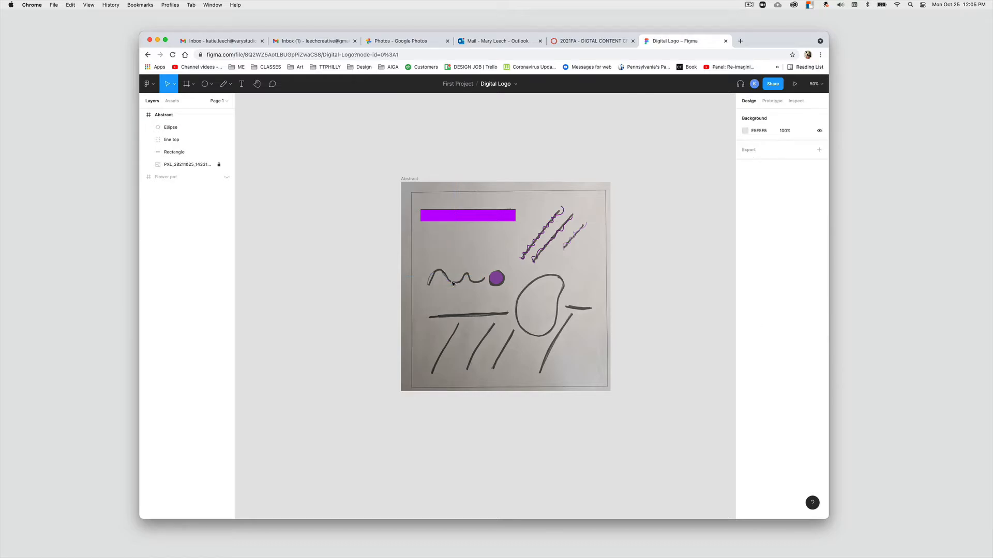
- Trace the sketch's wavy line with the Pencil tool, about 290 × 61, and set its stroke colour to BD01FF
key(p)
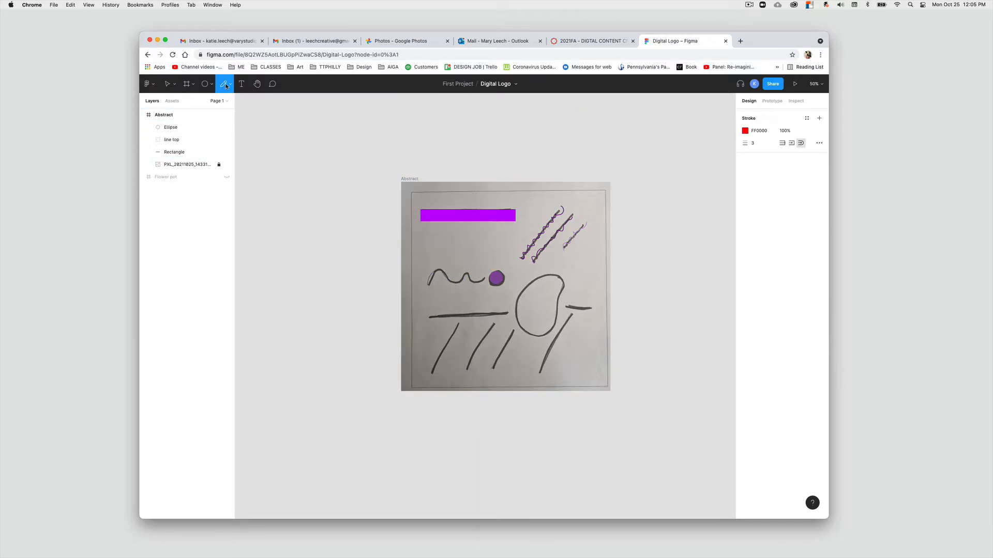
mouse_move(429, 282)
mouse_down()
mouse_move(436, 271)
mouse_move(485, 281)
mouse_up()
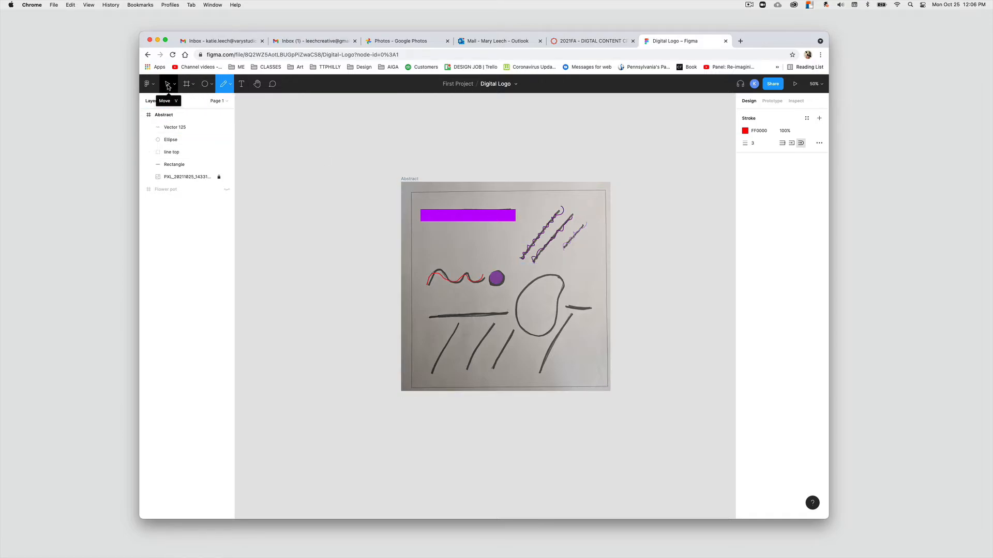
click(168, 86)
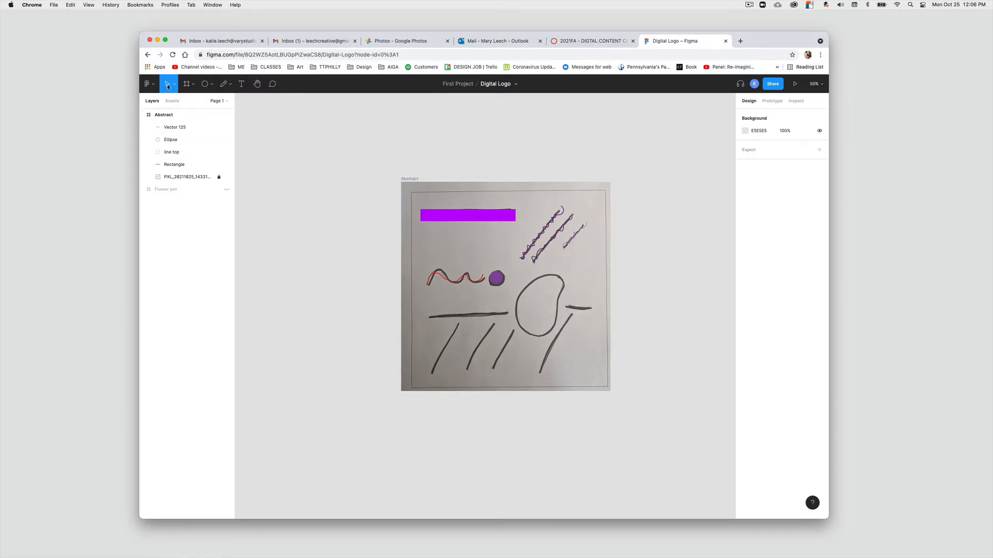
click(451, 283)
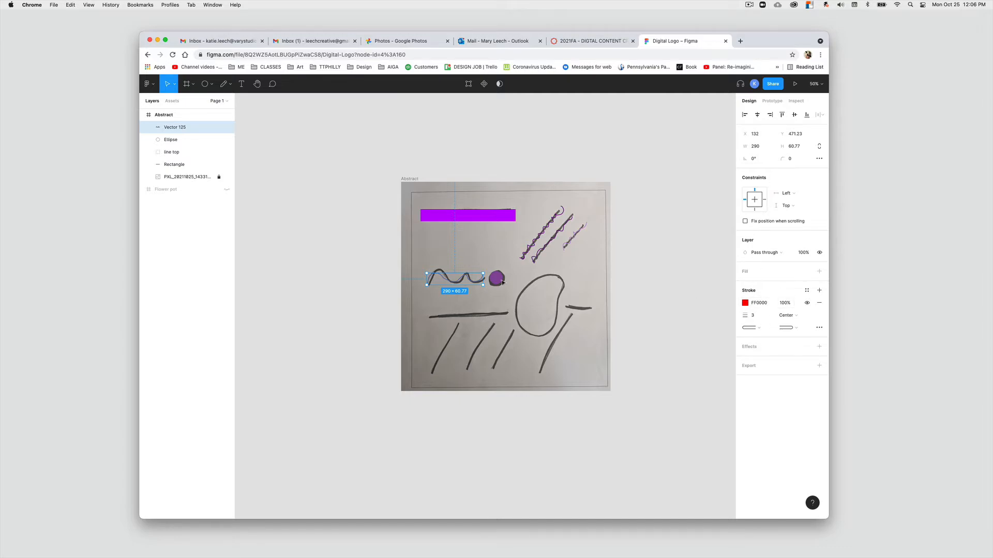
click(745, 303)
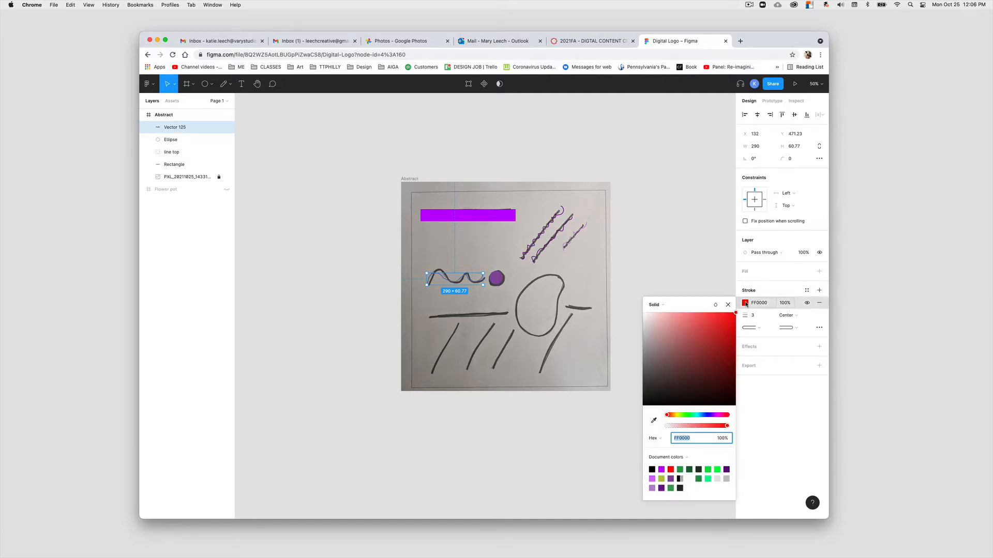
click(662, 468)
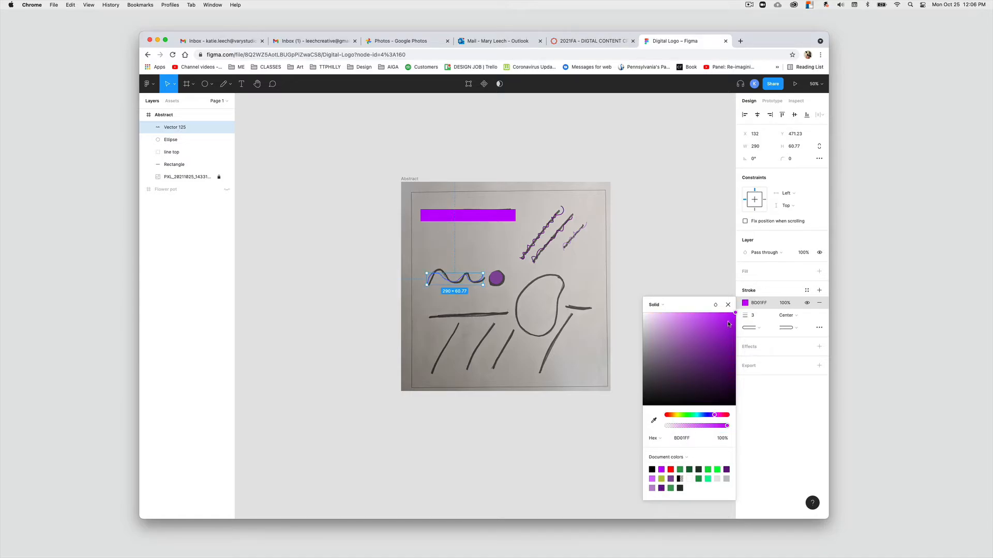
- Set the traced wavy line's stroke weight to 10
click(728, 304)
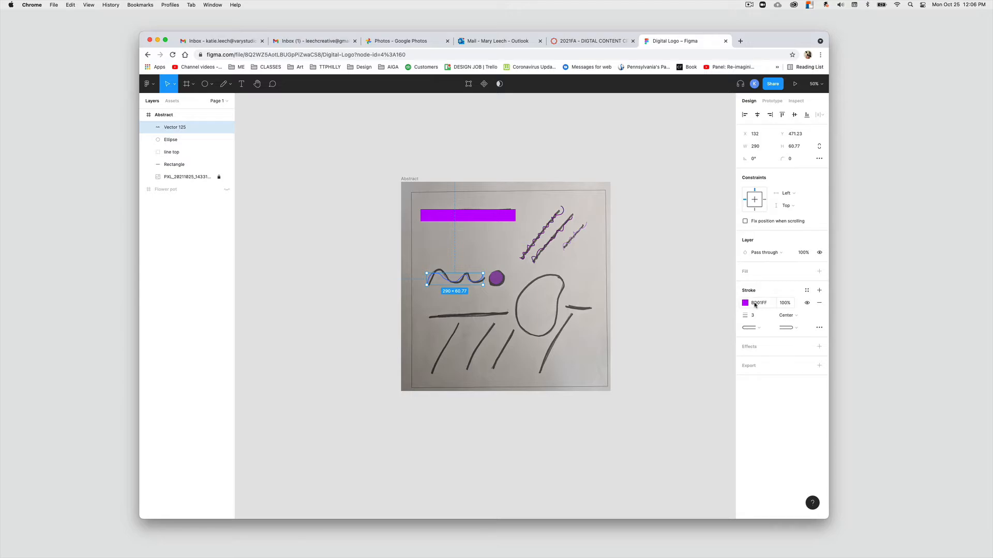
click(807, 304)
click(807, 303)
click(753, 317)
text(10)
key(Return)
key(Escape)
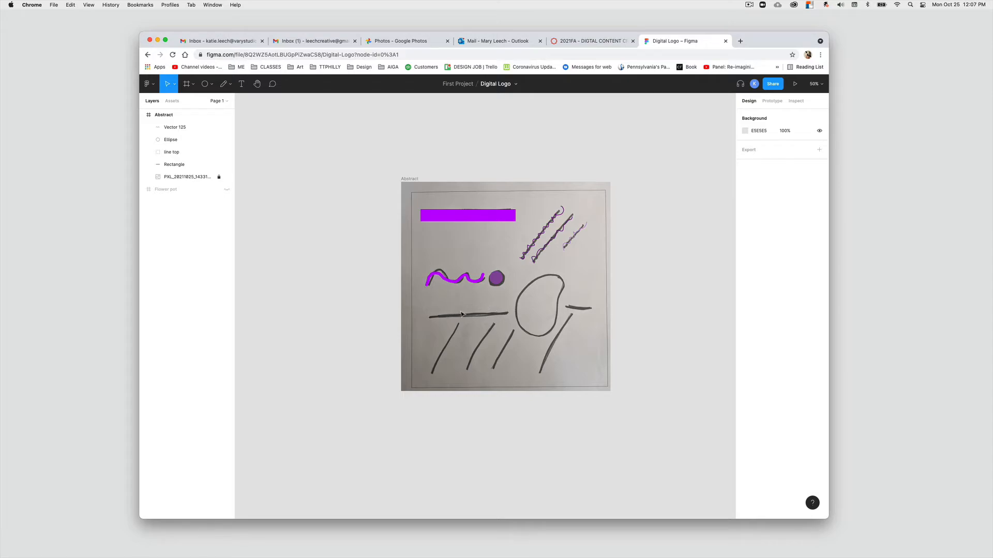
- Trace the sketch's long horizontal line under the wave with the Pen tool as a straight line about 410 long
click(229, 87)
click(222, 103)
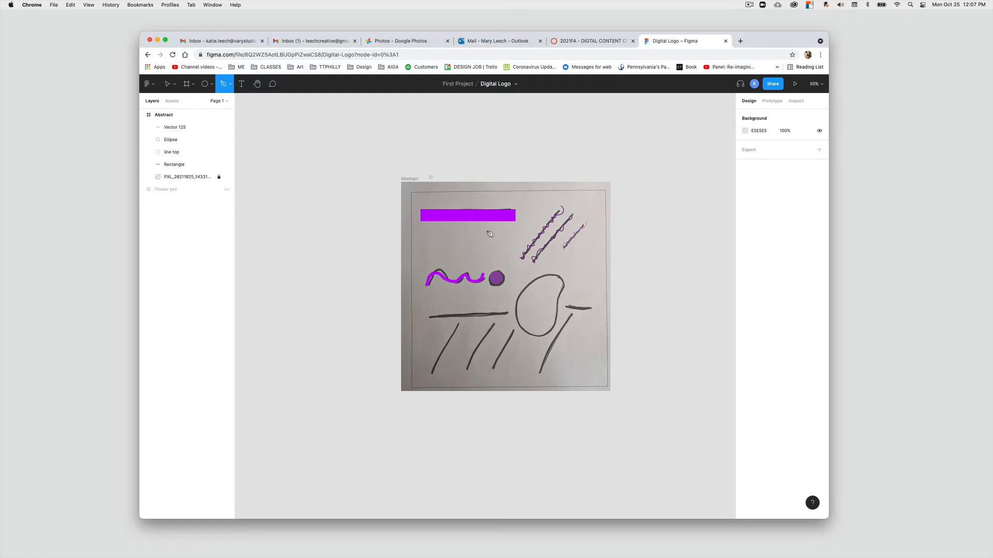
click(426, 314)
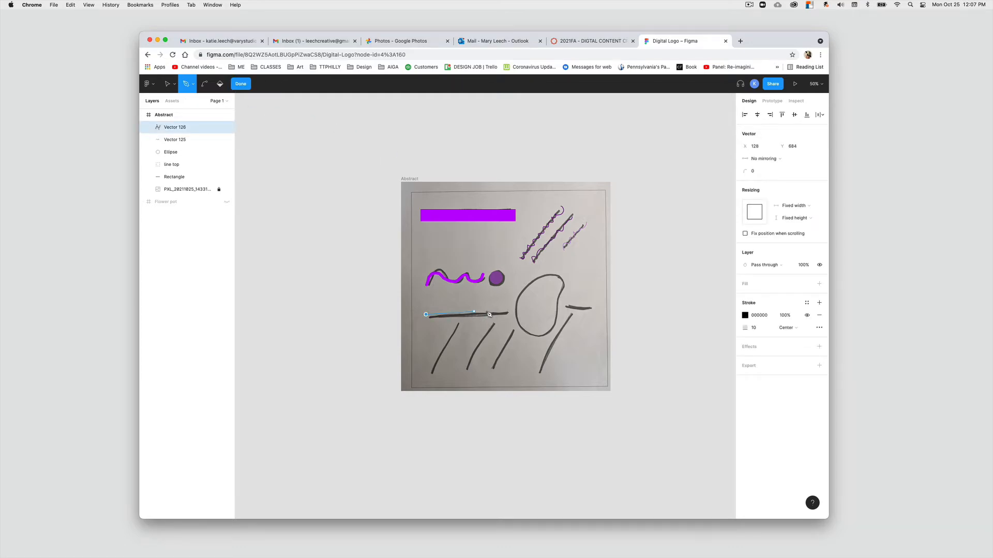
click(506, 314)
drag(506, 315, 374, 352)
click(166, 84)
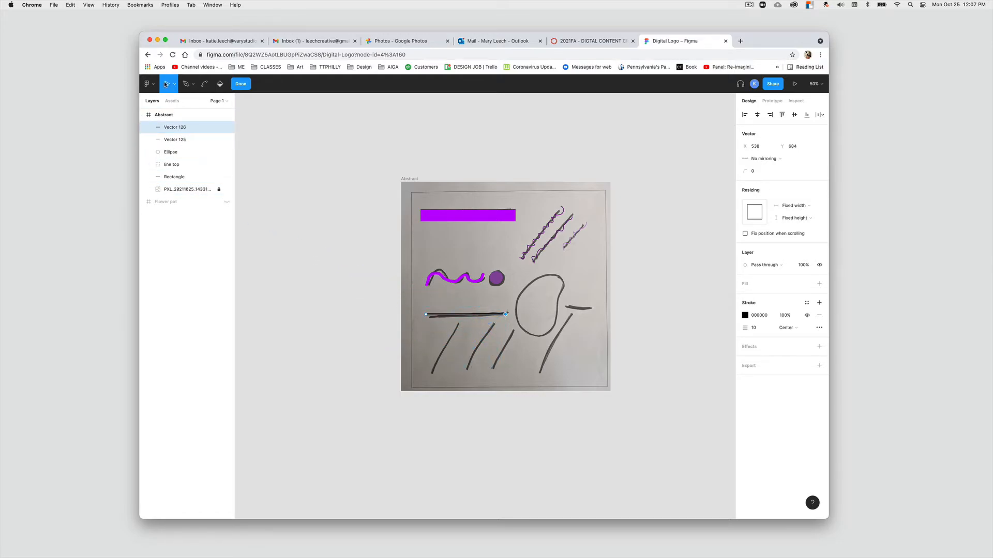
click(308, 172)
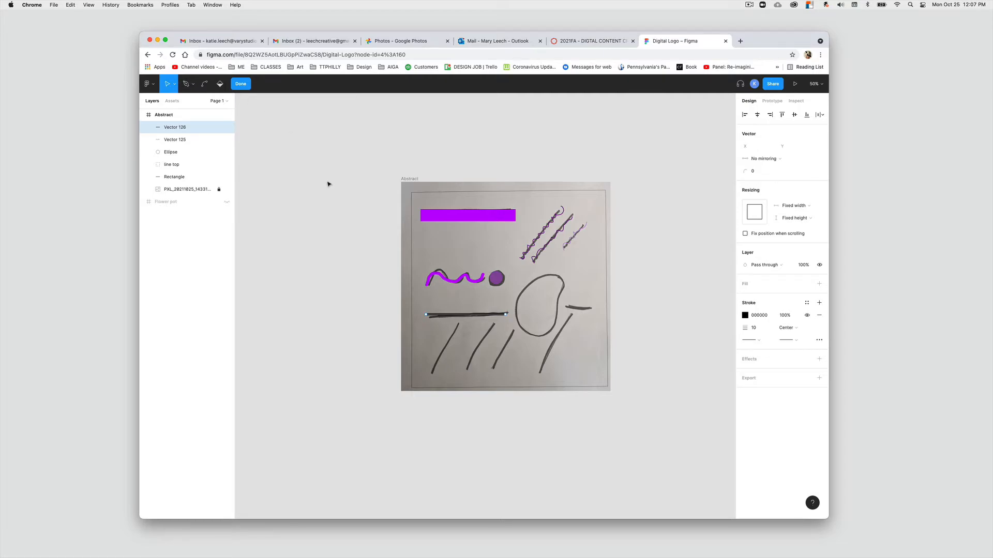
key(Escape)
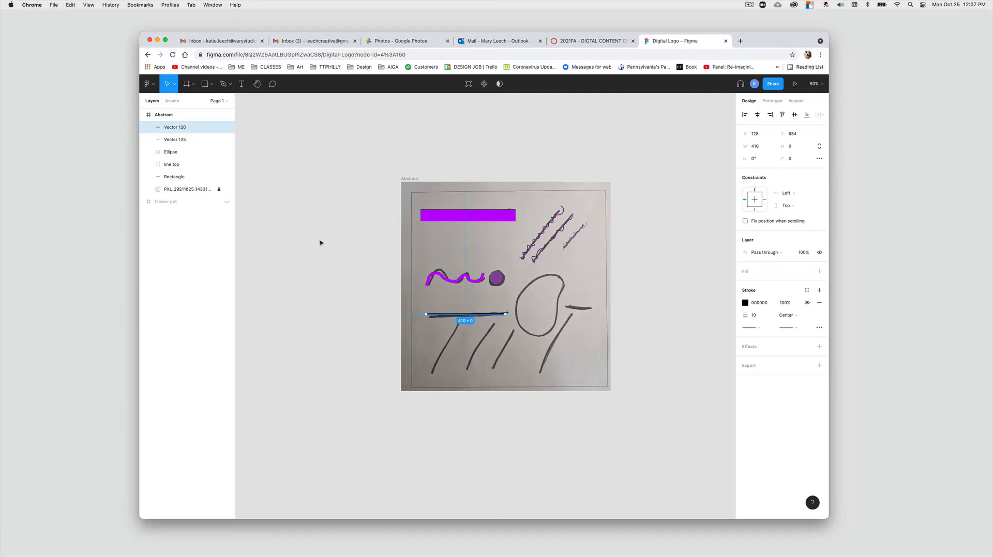
click(319, 243)
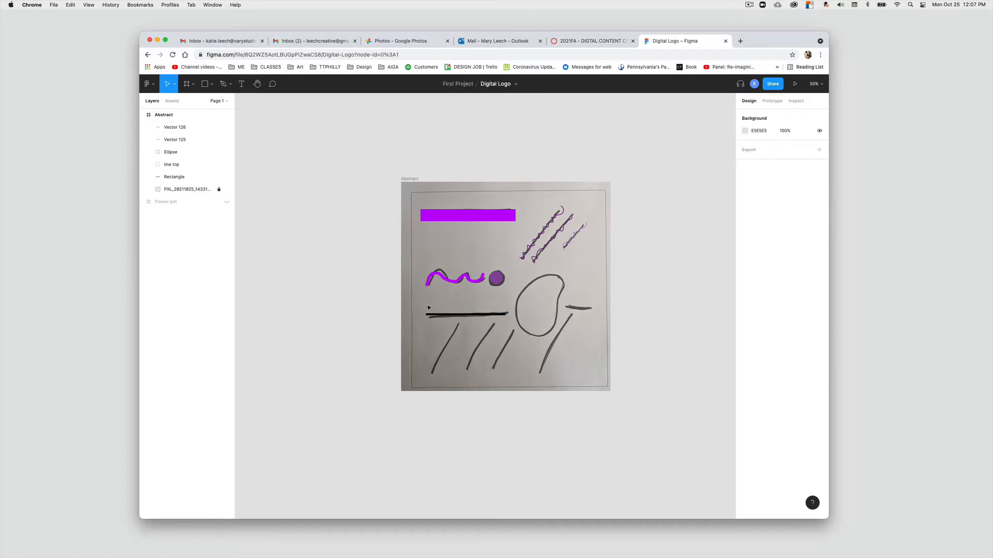
- Give the long horizontal line a dark green 1B622A stroke with a weight of 20
click(453, 318)
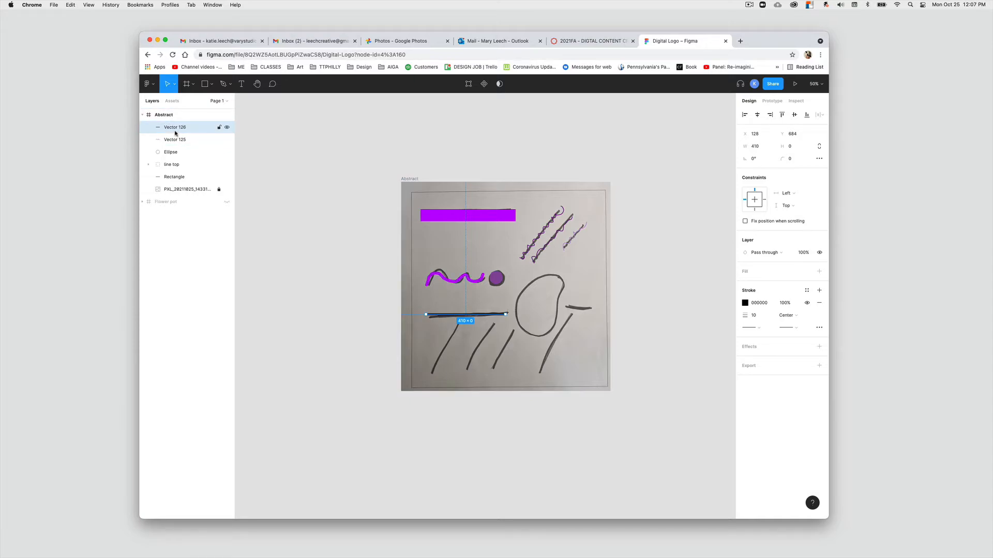
click(745, 304)
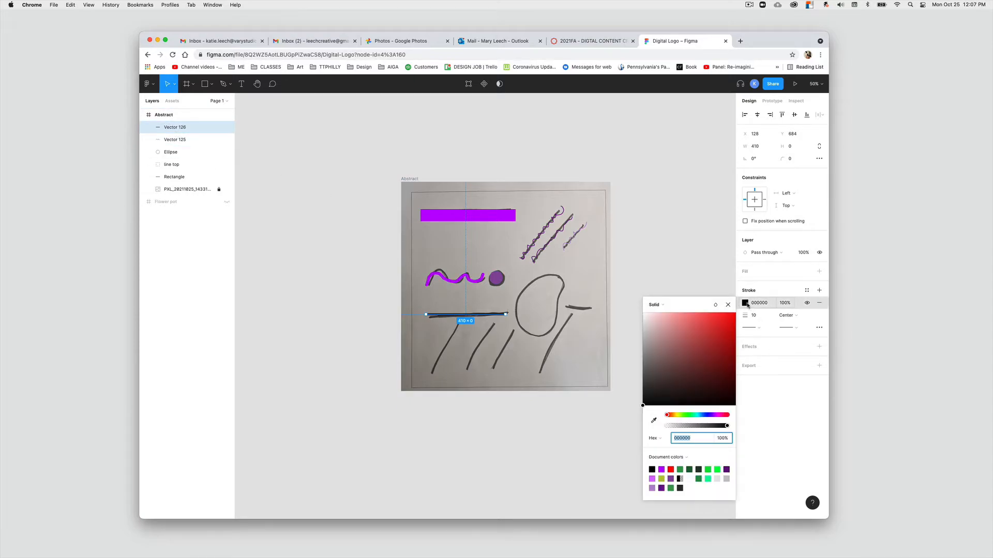
click(690, 469)
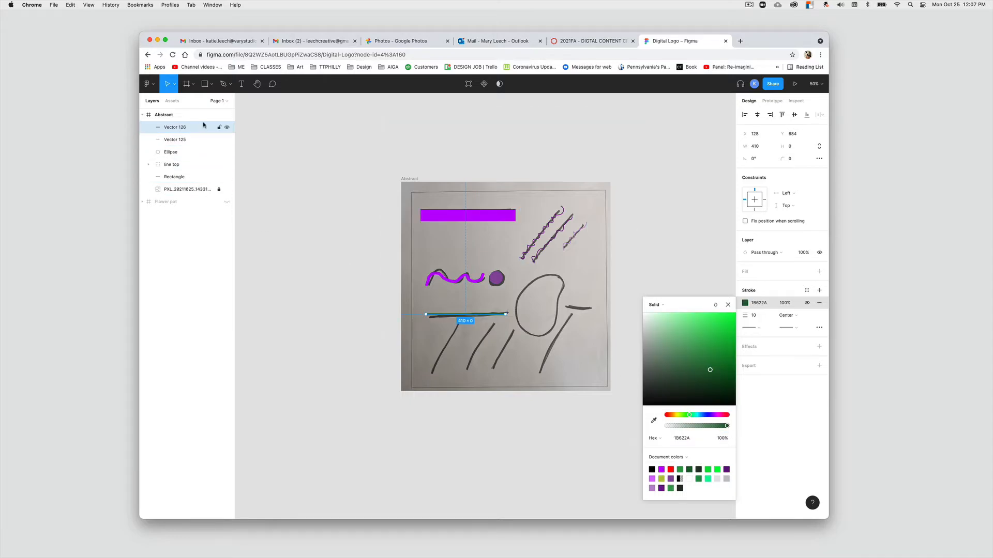
click(758, 317)
text(20)
key(Return)
click(292, 160)
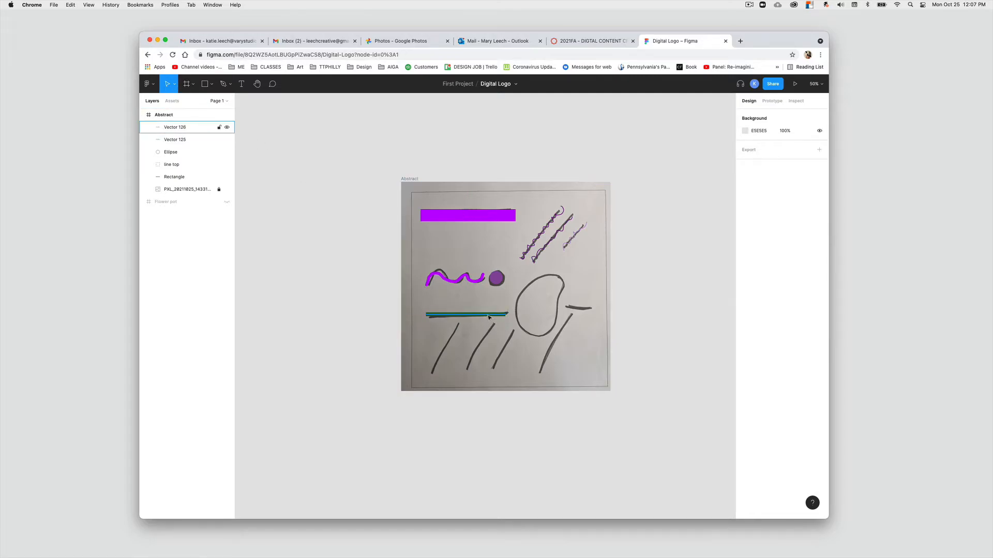
- Draw a short green horizontal line beside the bean shape with the Pen tool and preview the artwork with the sketch photo temporarily hidden
key(p)
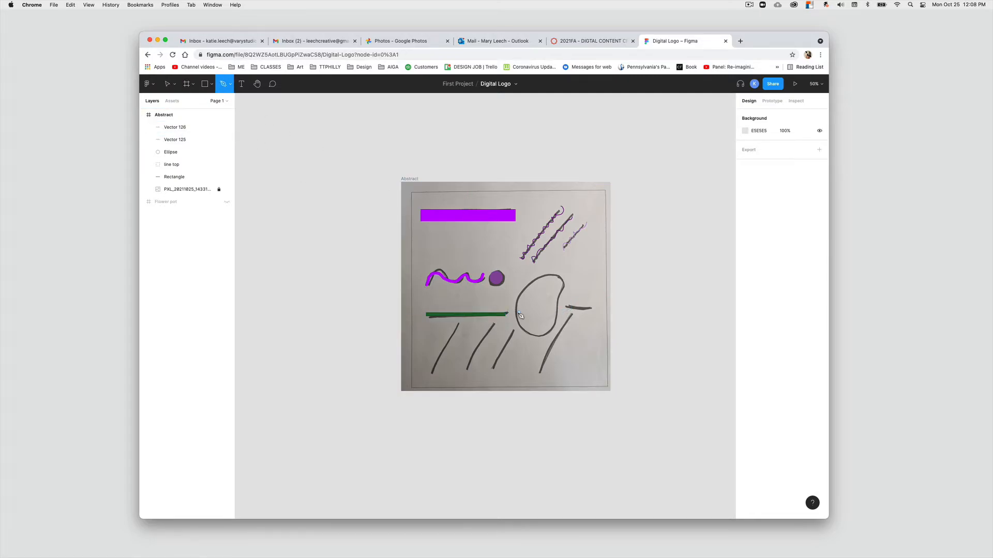
click(563, 313)
click(598, 314)
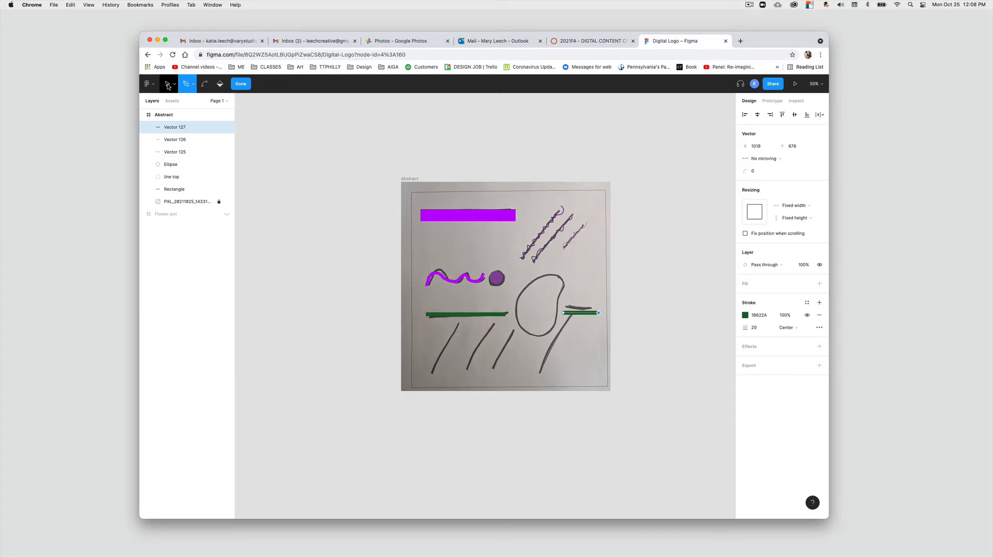
click(169, 86)
key(Escape)
click(308, 219)
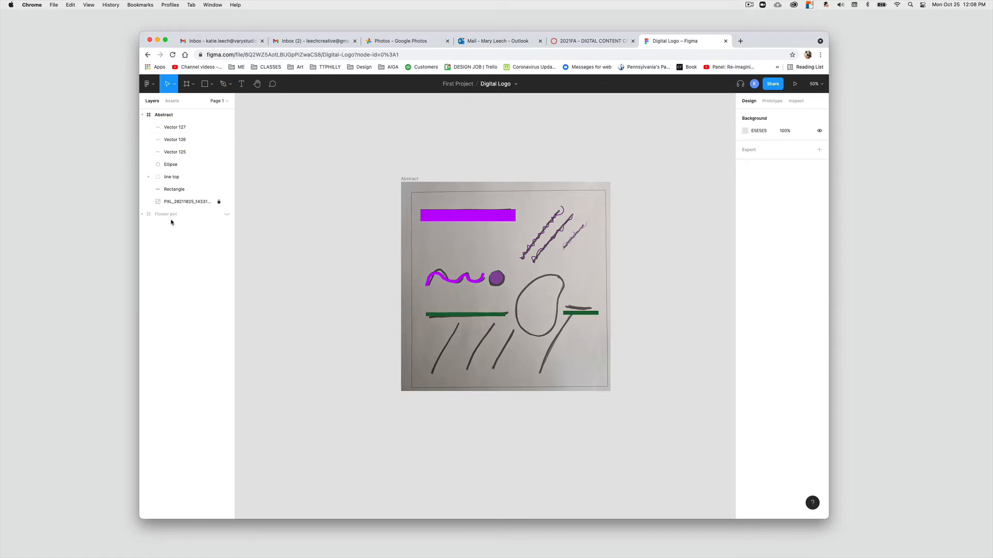
click(227, 203)
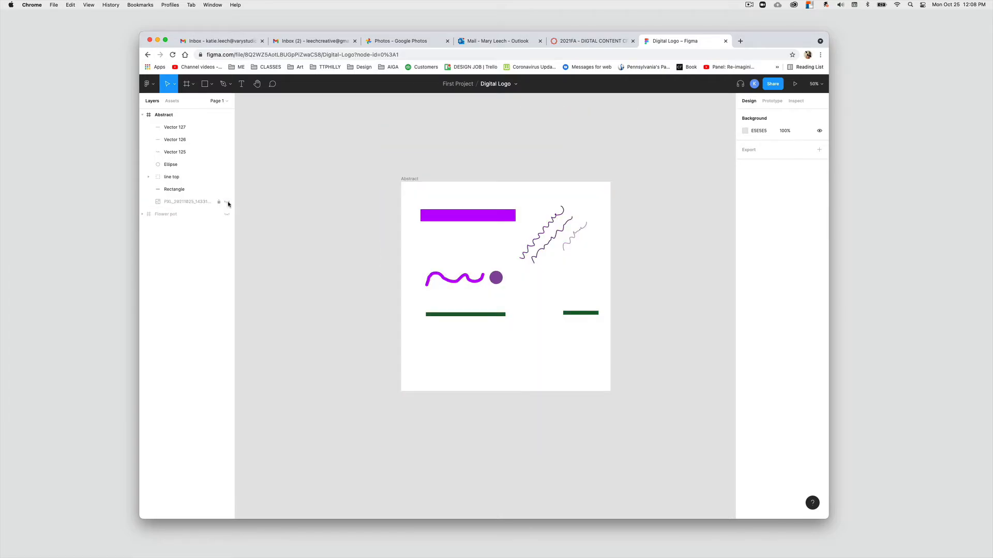
click(227, 203)
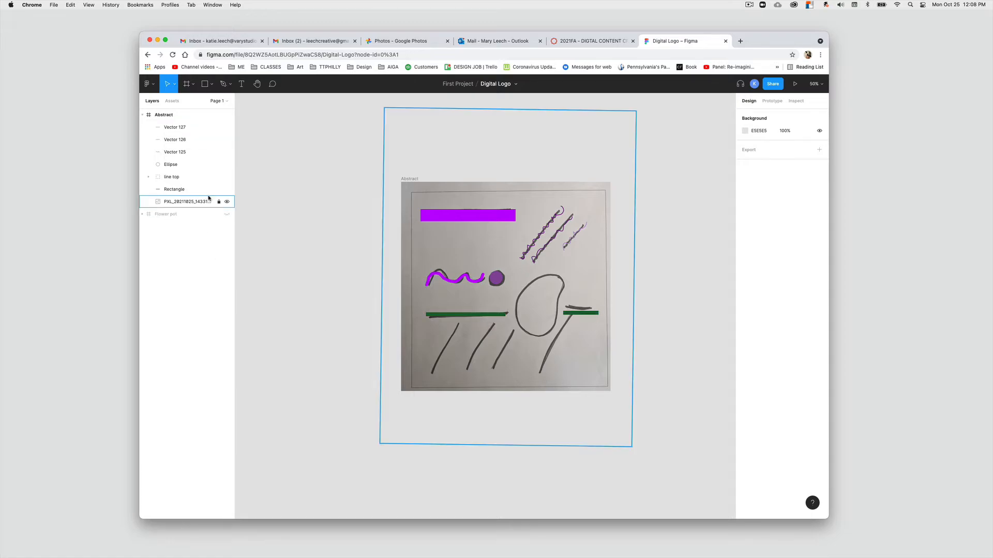
- Trace the sketch's four diagonal lines with the Pencil tool, using the BD01FF stroke at weight 15
click(224, 84)
click(230, 84)
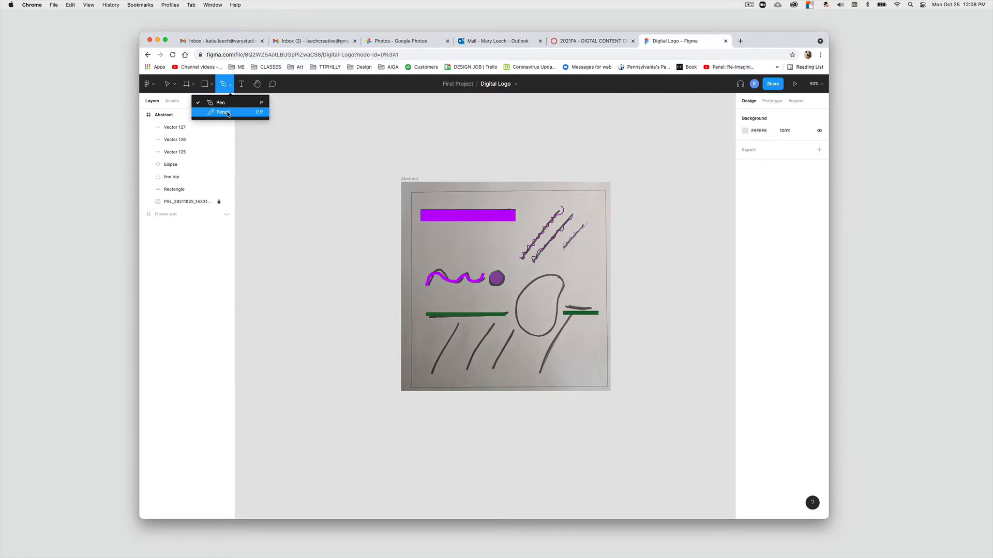
click(226, 102)
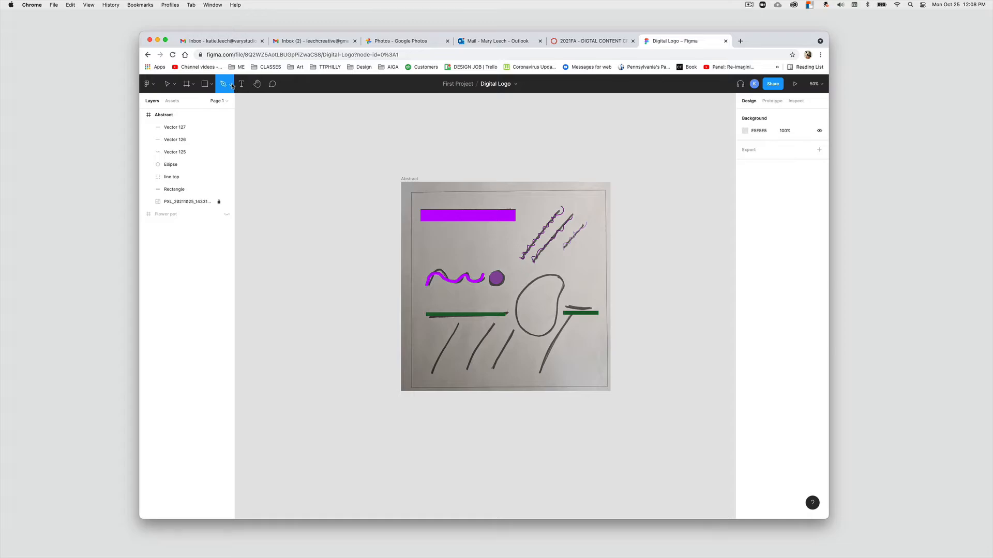
click(230, 84)
click(217, 115)
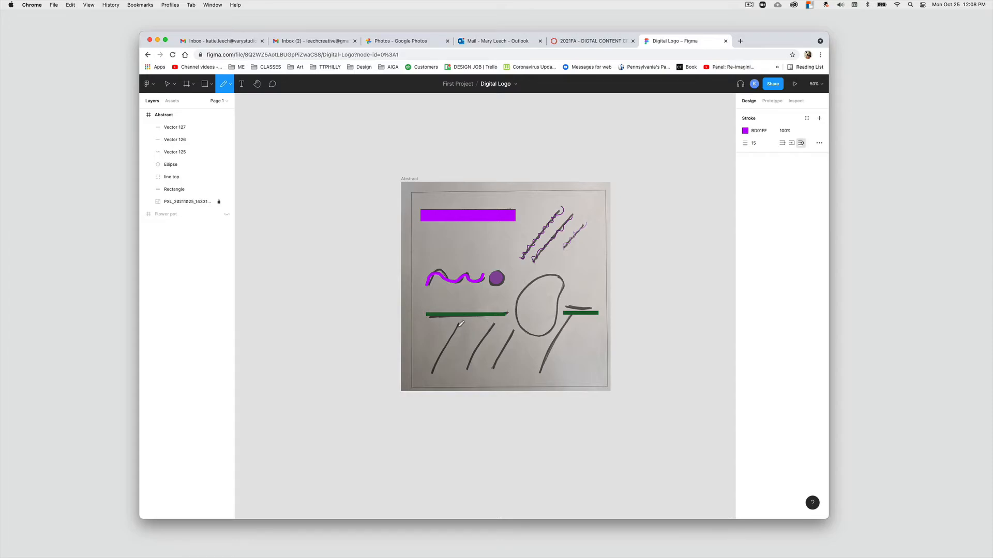
drag(458, 325, 437, 367)
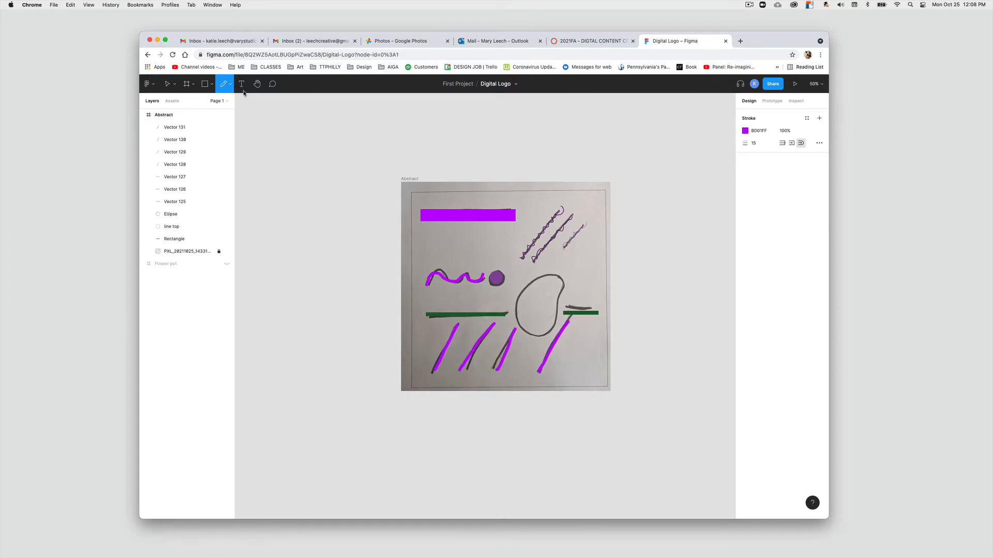
- Try a straight green diagonal beside the rightmost purple one with the Pen tool, and delete it
click(232, 86)
click(217, 102)
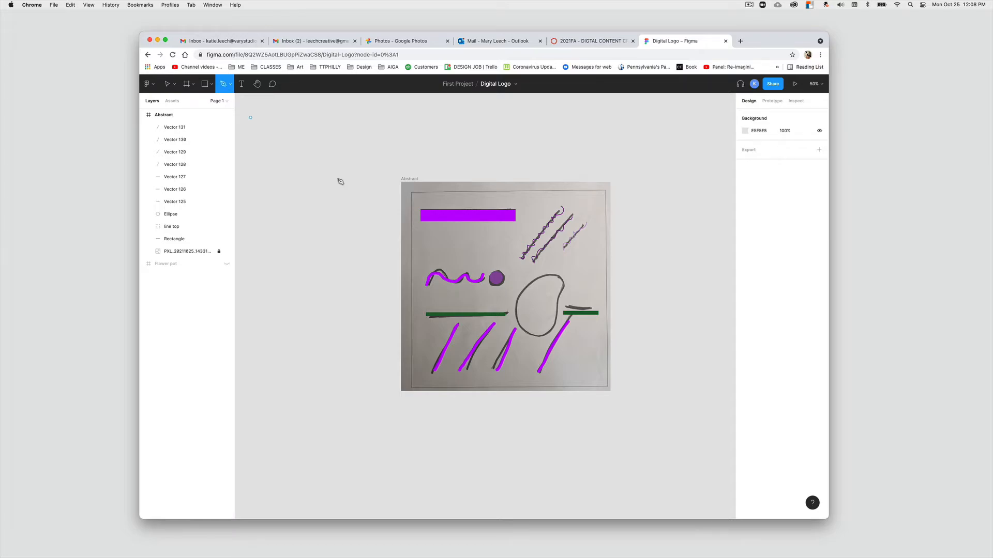
click(589, 323)
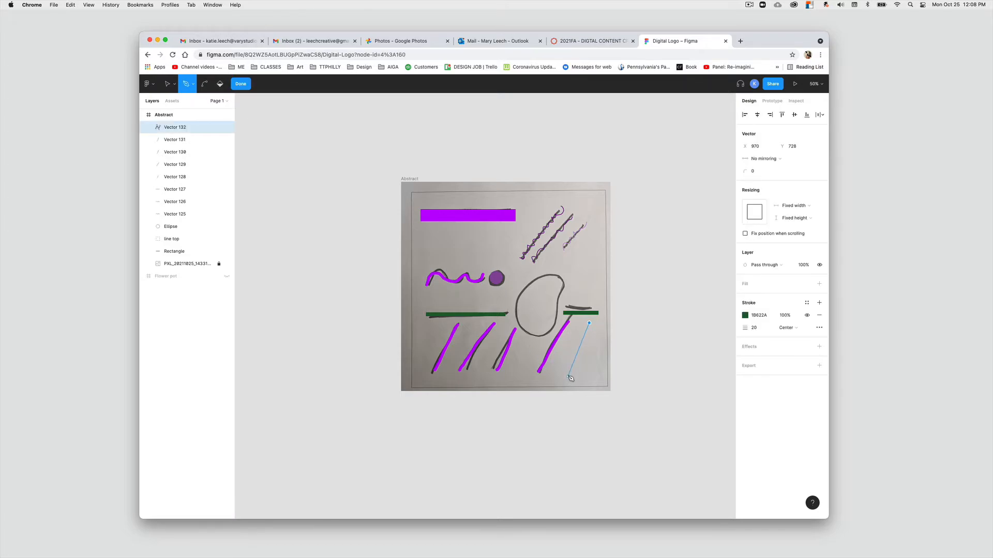
click(571, 371)
key(Escape)
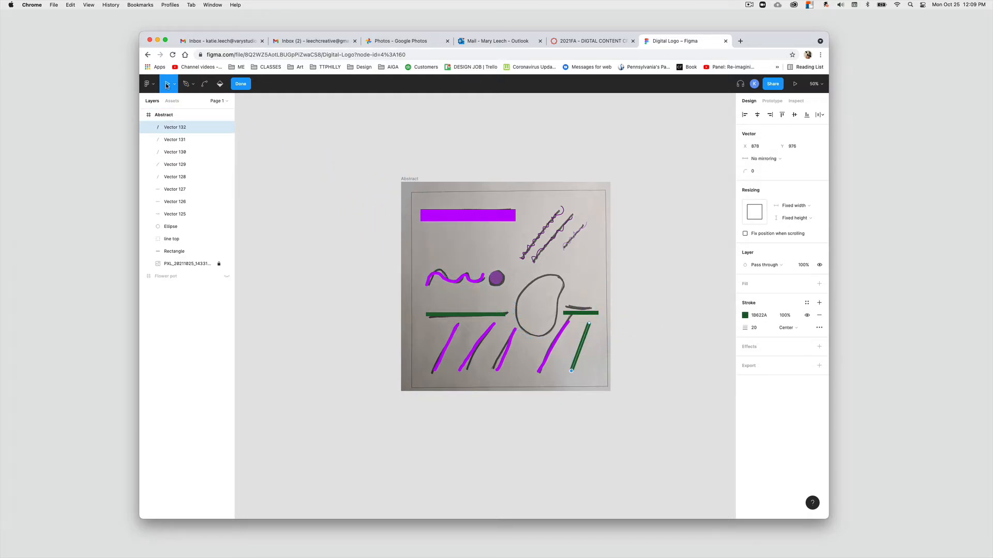
click(255, 124)
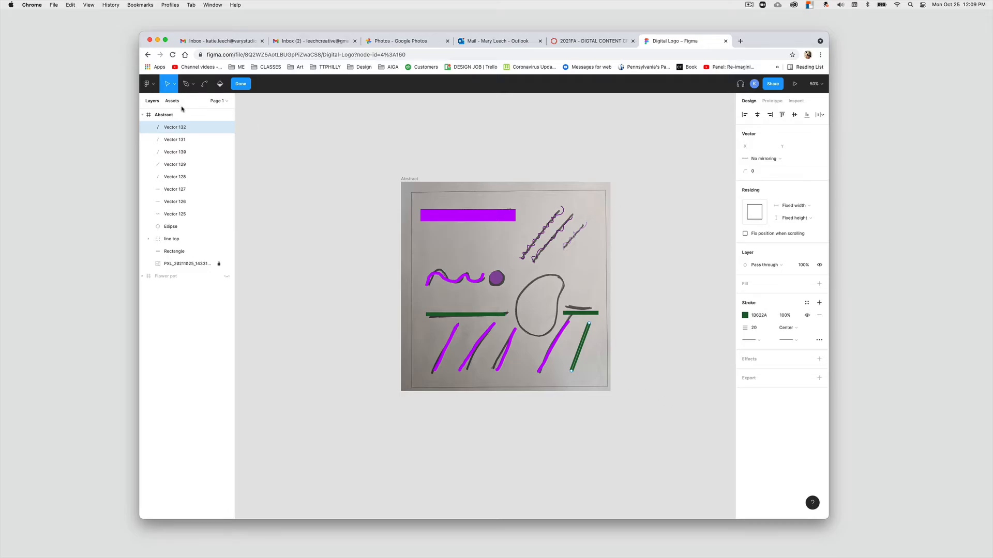
key(Escape)
key(Escape)
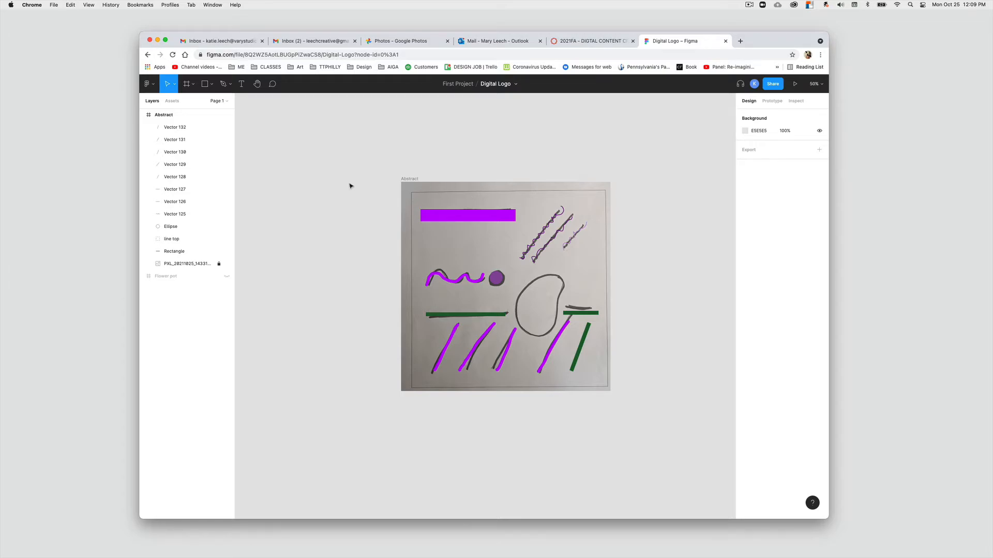
click(583, 346)
key(Delete)
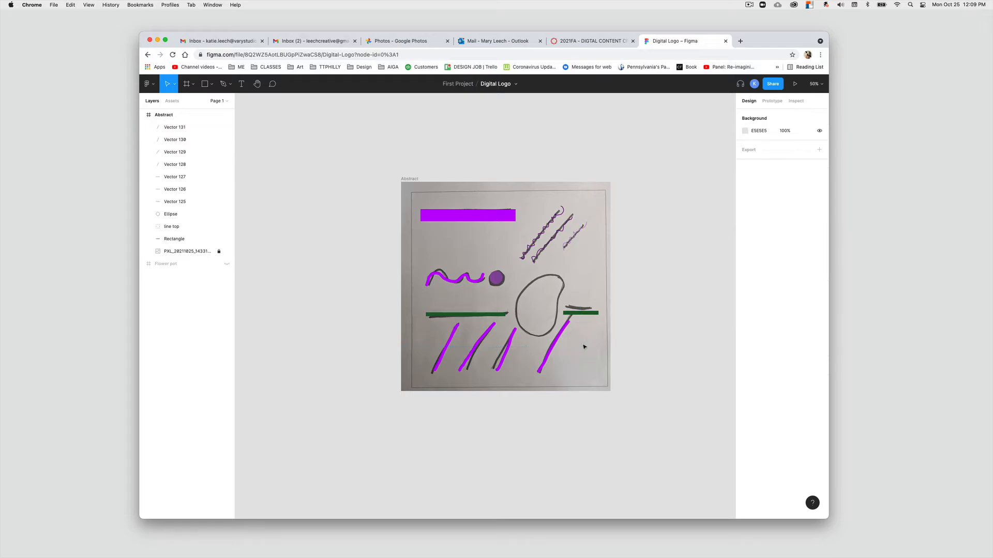
- Draw a fifth purple diagonal beside the others and trace the sketch's bean shape, about 237 × 305, with the Pencil tool
click(223, 84)
click(230, 84)
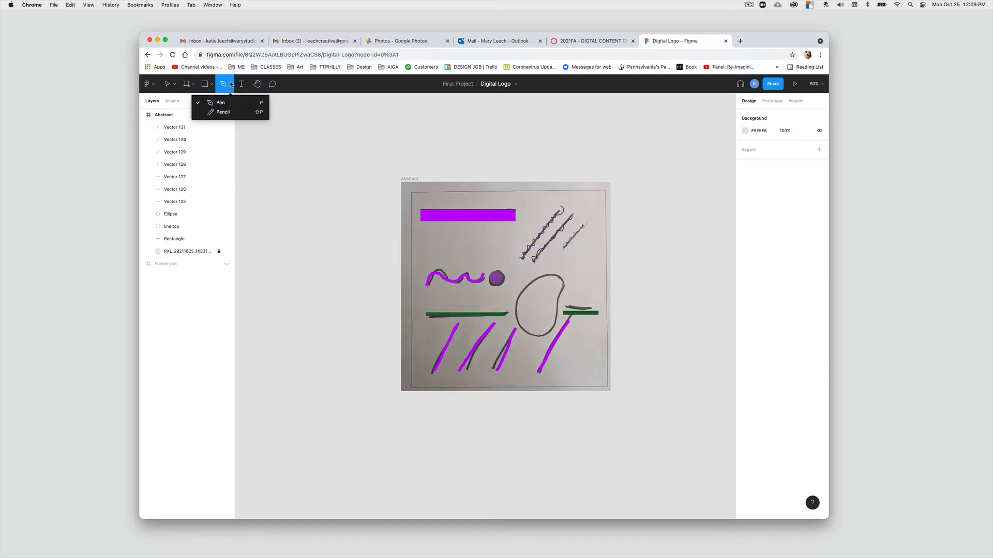
click(233, 113)
drag(588, 323, 568, 372)
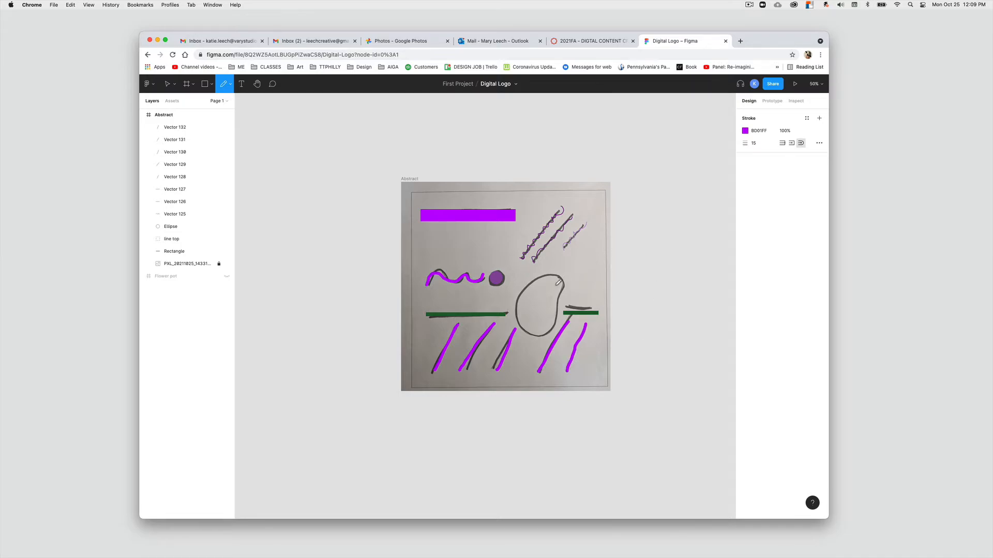
mouse_move(561, 277)
mouse_down()
mouse_move(540, 276)
mouse_move(523, 292)
mouse_move(519, 316)
mouse_move(537, 333)
mouse_move(556, 316)
mouse_move(566, 277)
mouse_move(559, 273)
mouse_up()
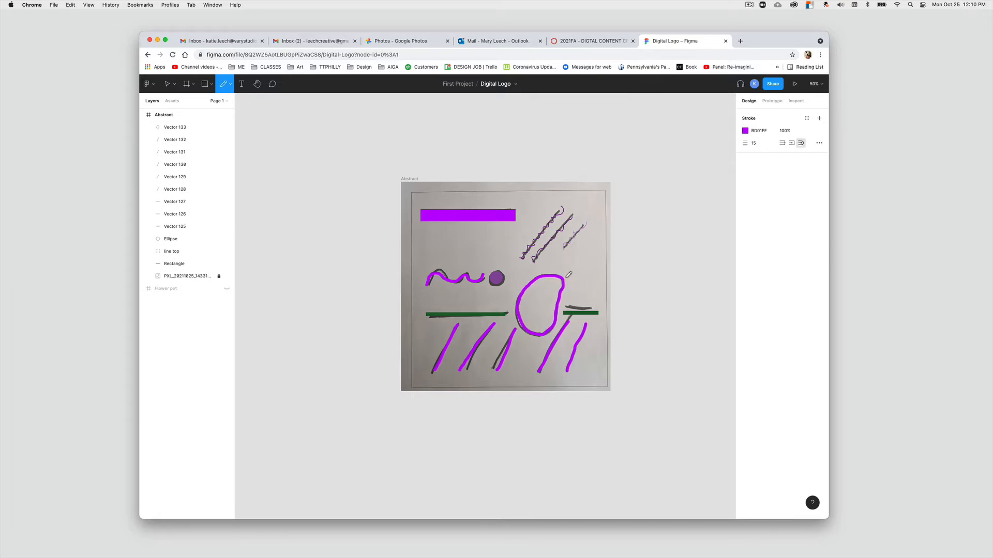
- Edit the bean shape's path and join its two open end points at the upper edge into one closed outline
key(shift+0)
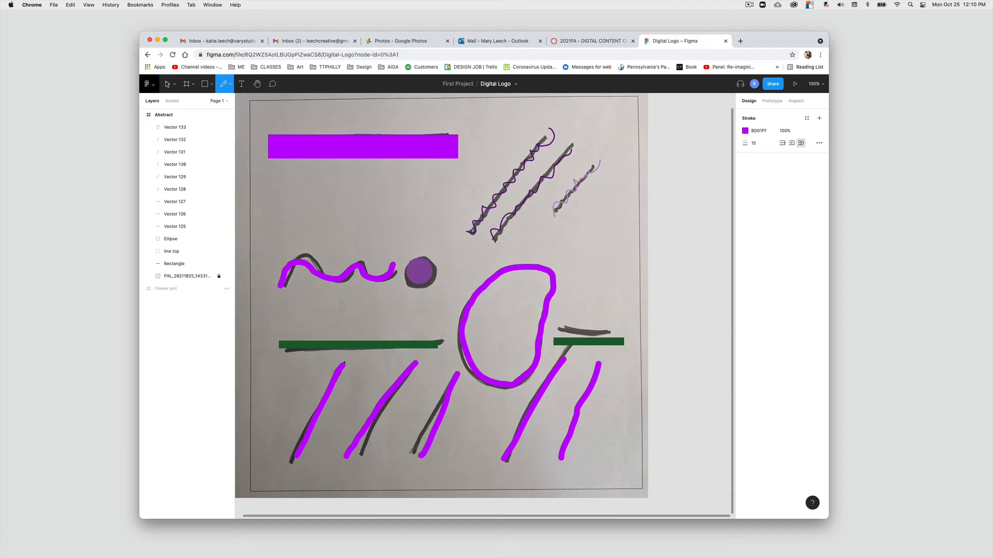
click(168, 85)
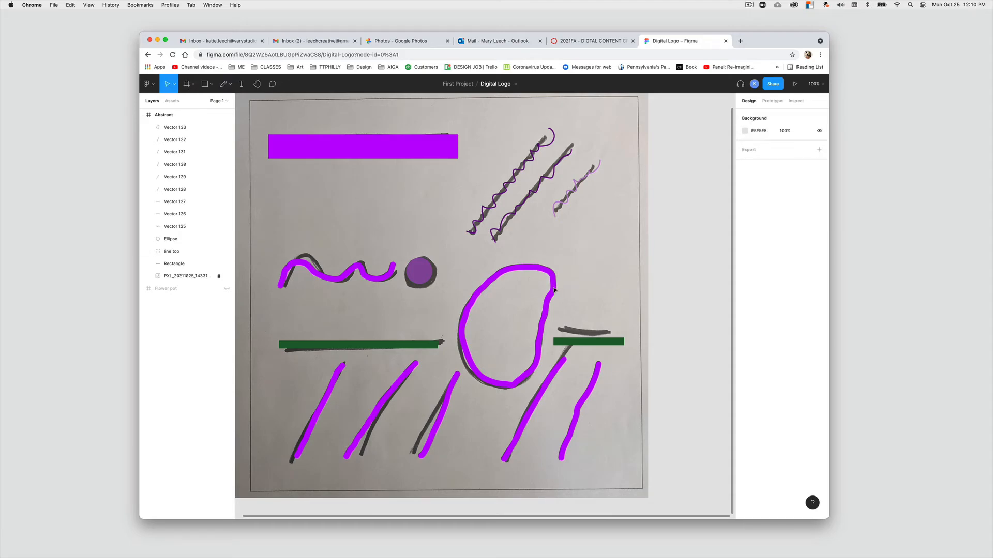
click(522, 267)
key(z)
click(546, 278)
click(545, 279)
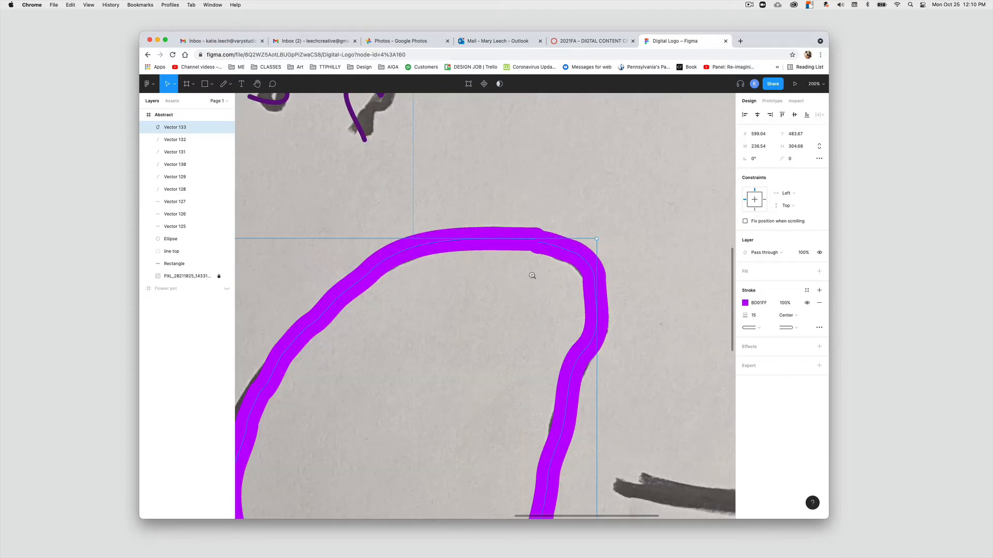
click(532, 274)
click(539, 265)
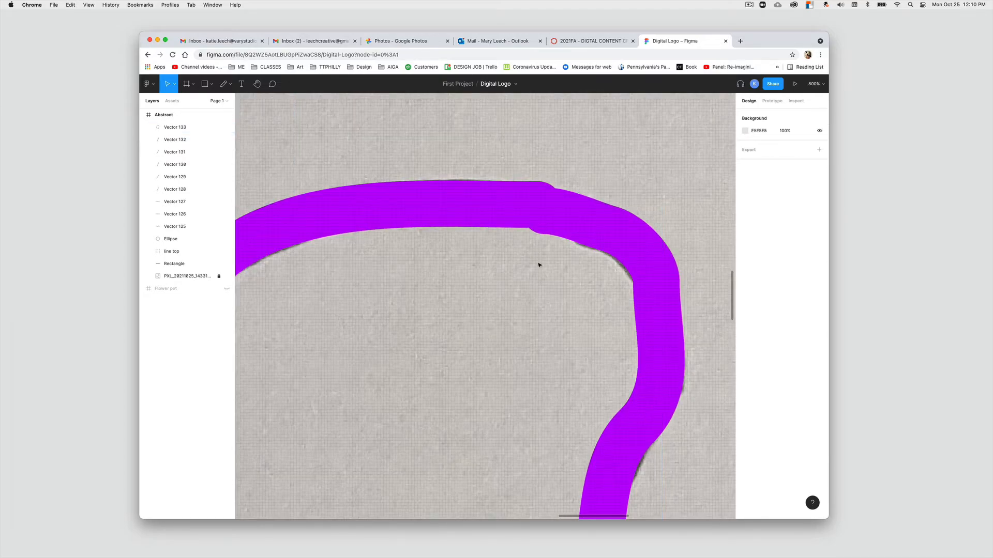
click(550, 216)
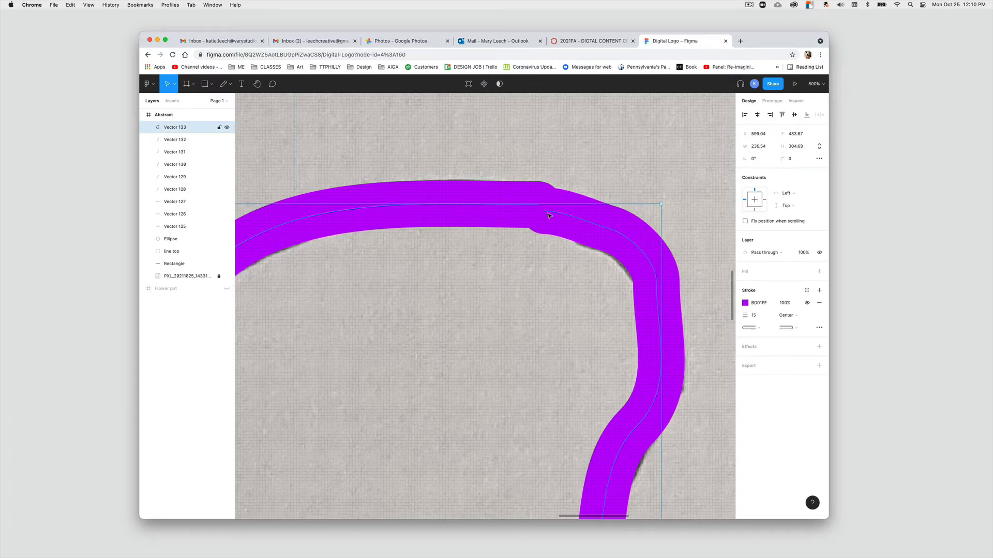
double_click(549, 215)
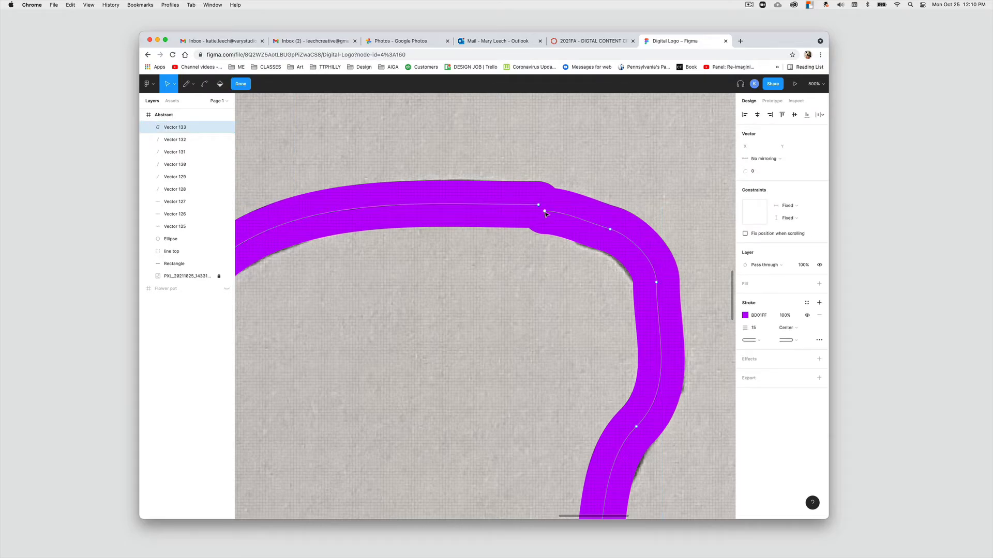
drag(544, 212, 539, 206)
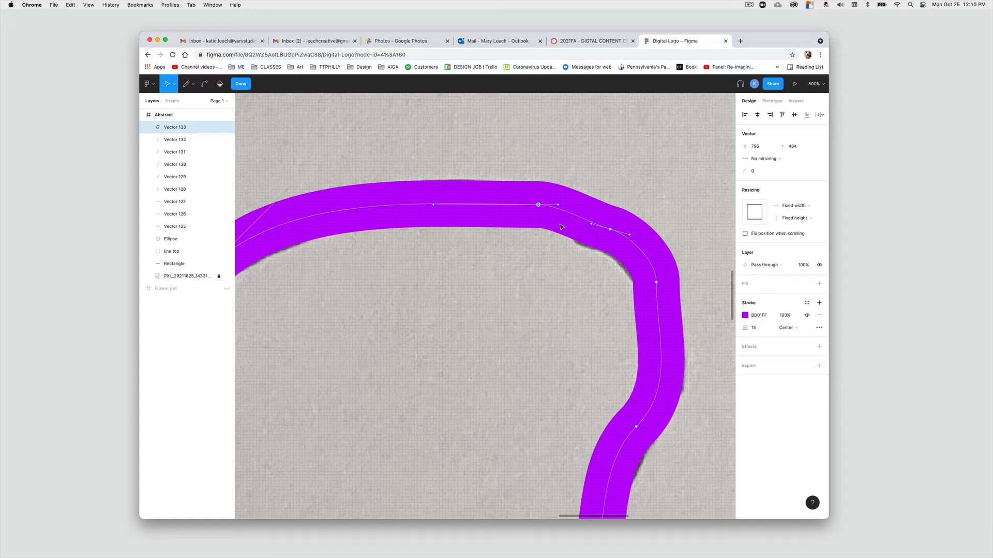
- Give the closed bean shape a D769FE fill and hide its purple stroke
click(747, 285)
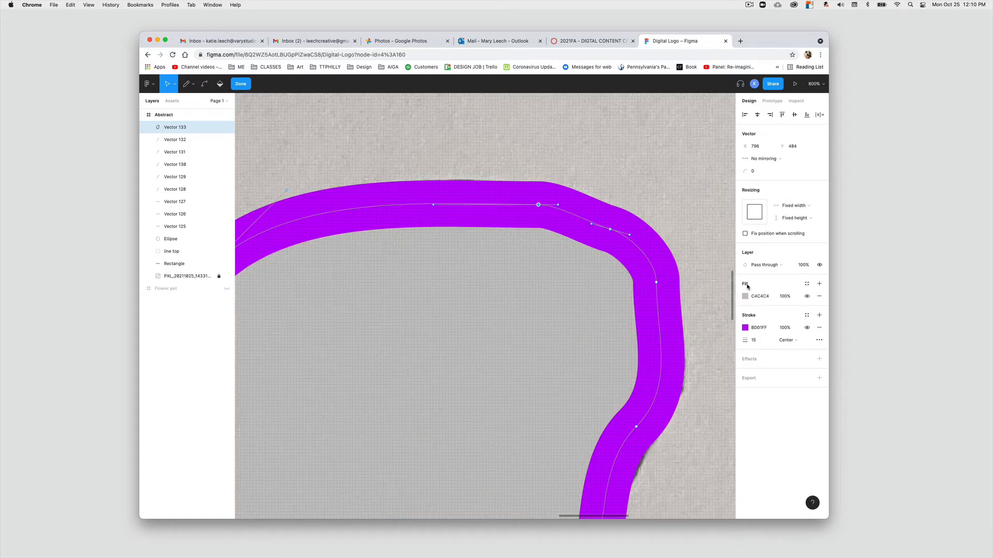
click(745, 296)
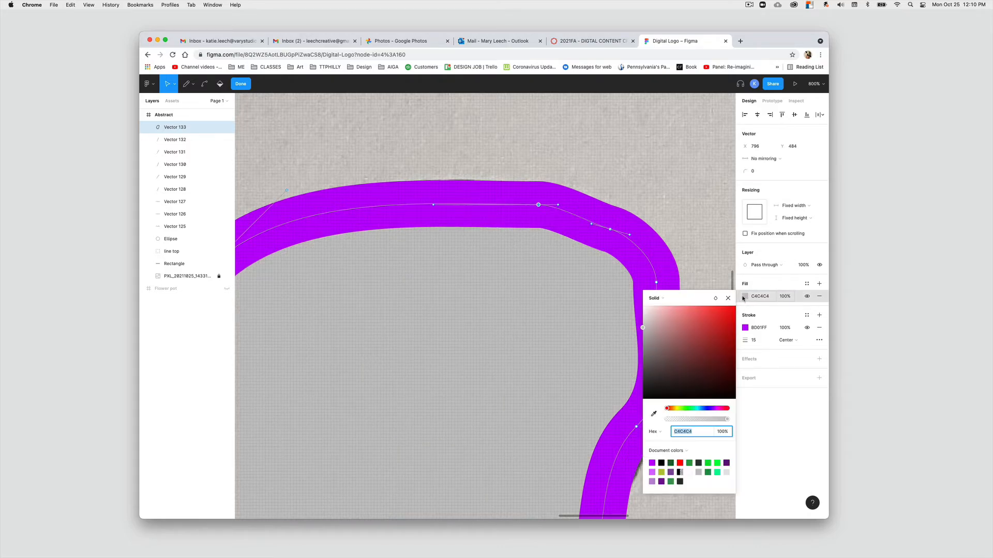
click(652, 471)
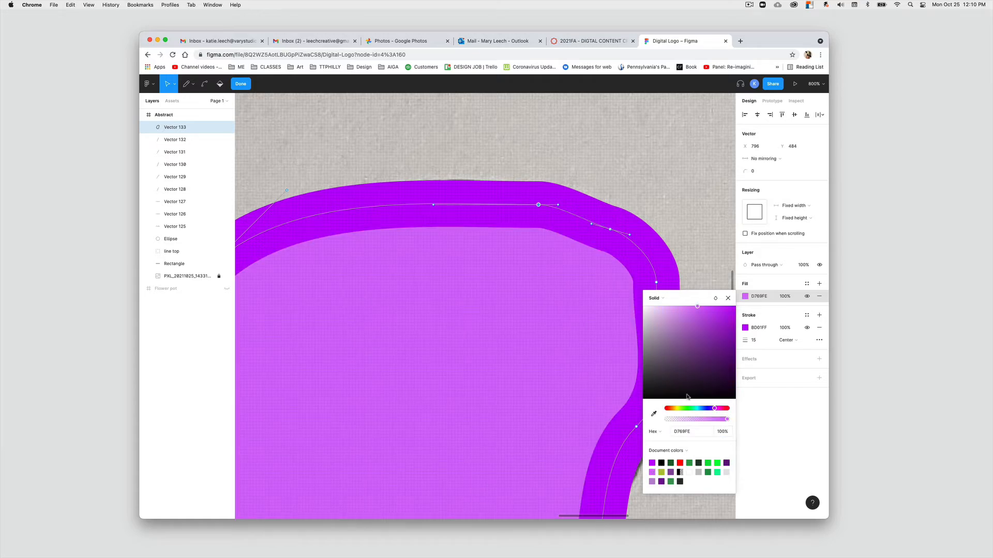
click(807, 329)
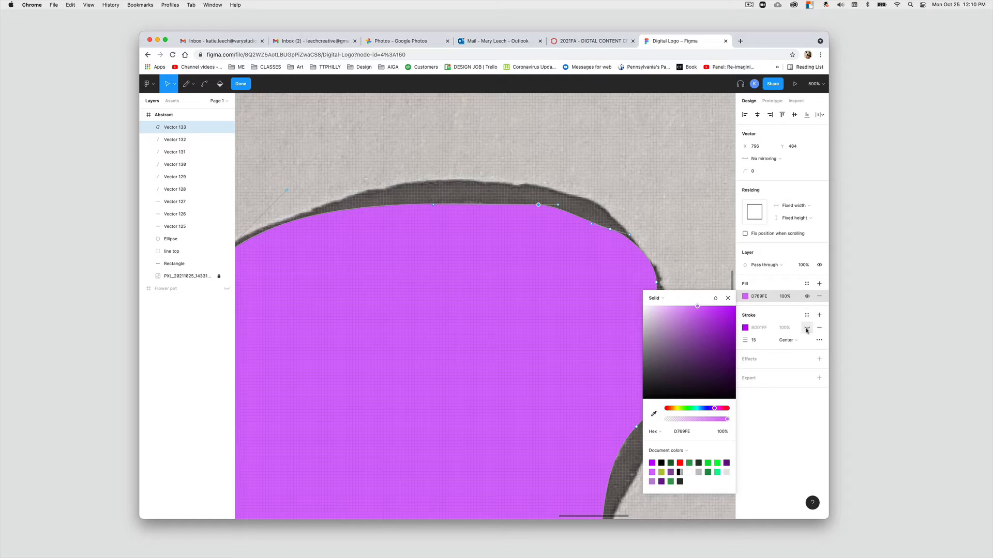
click(667, 251)
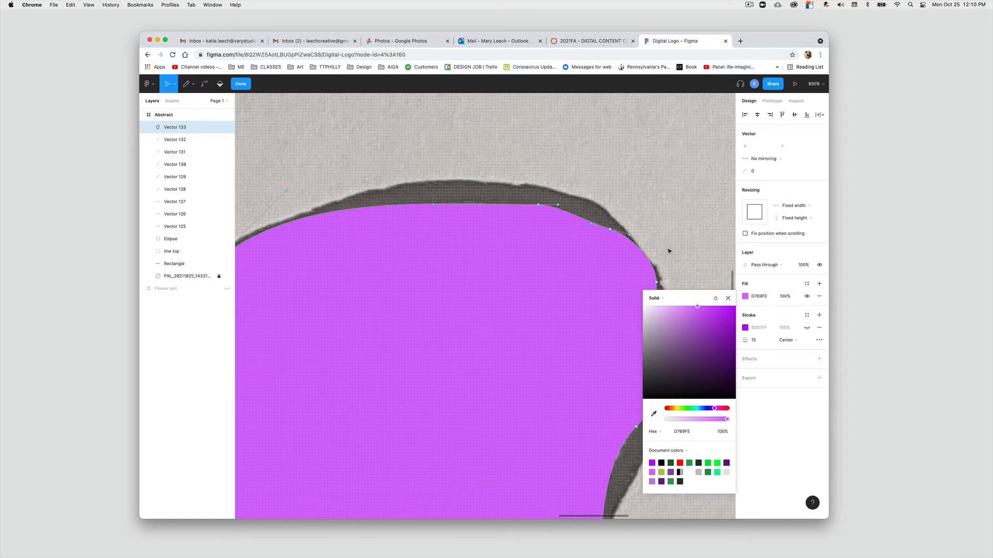
click(727, 298)
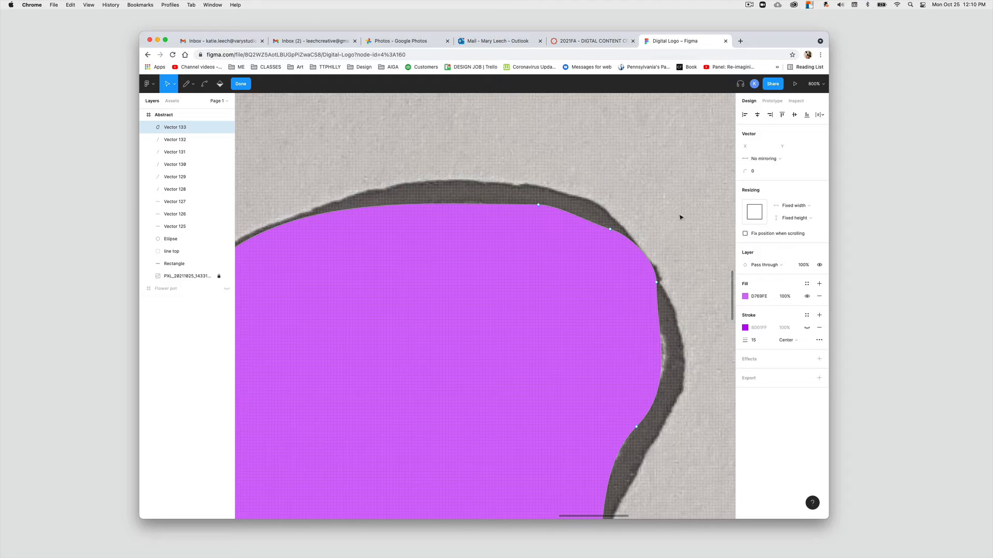
key(super)
scroll(680, 217, down, 10)
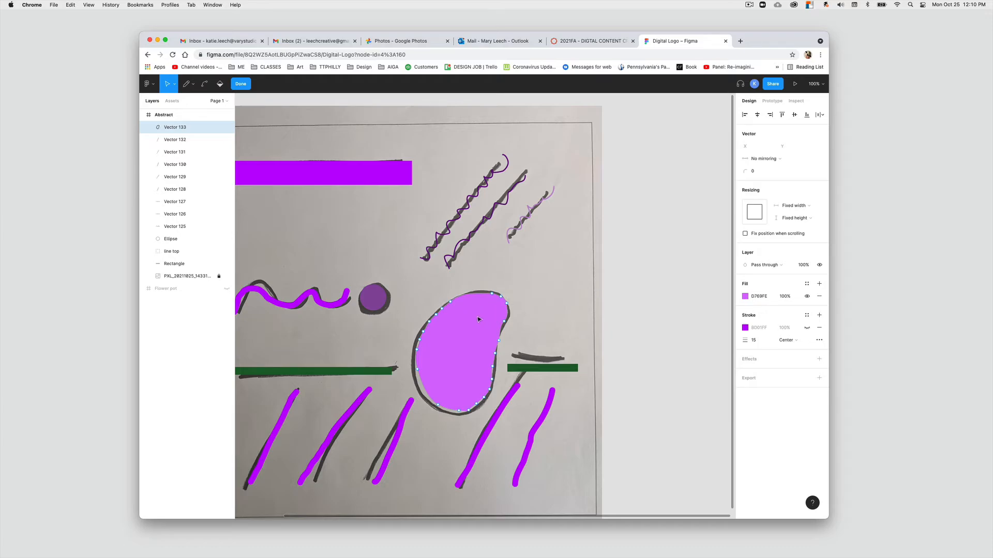
click(663, 269)
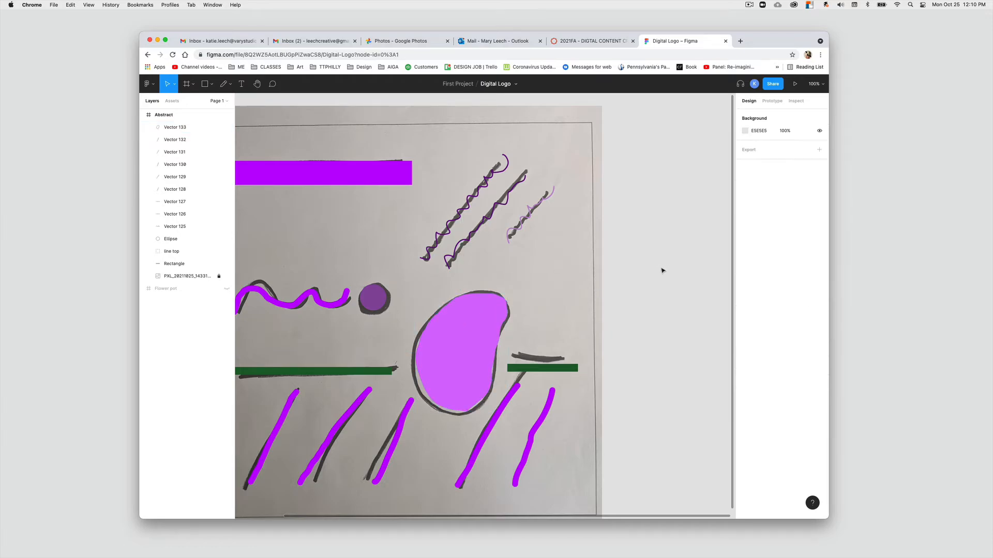
- Try to pull an anchor point on the bean's right edge outward, and undo the change
click(462, 348)
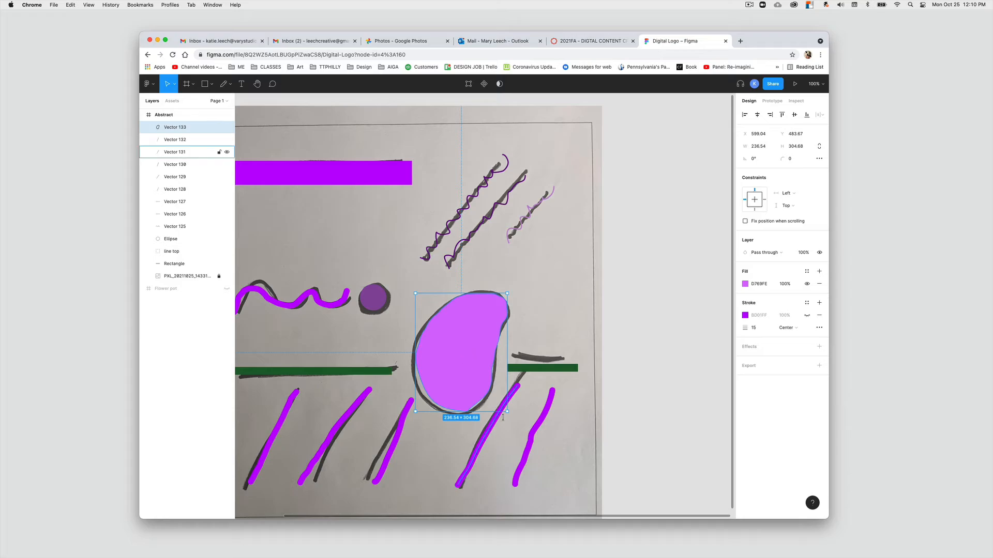
double_click(477, 331)
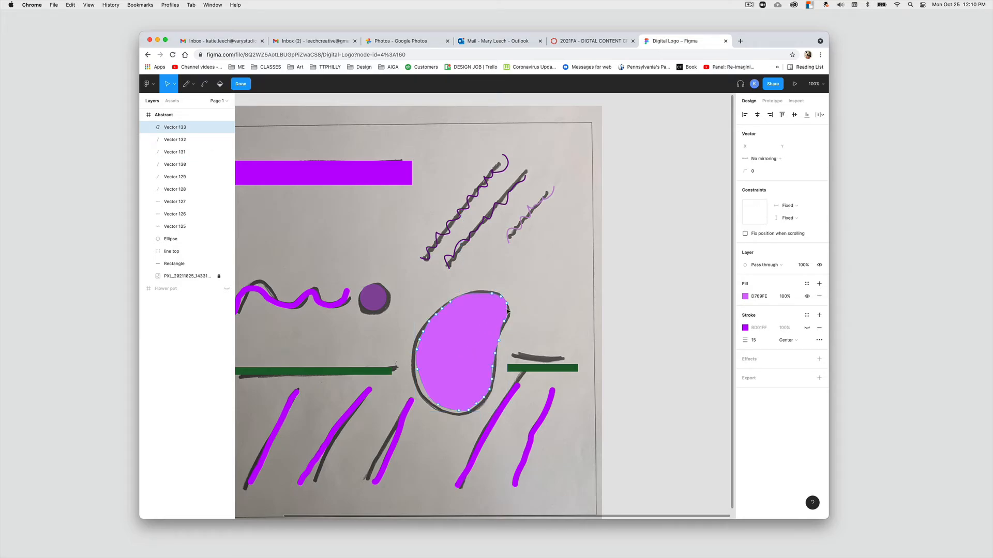
mouse_move(508, 309)
mouse_down()
mouse_move(521, 306)
mouse_move(512, 305)
mouse_up()
key(ctrl+z)
click(650, 302)
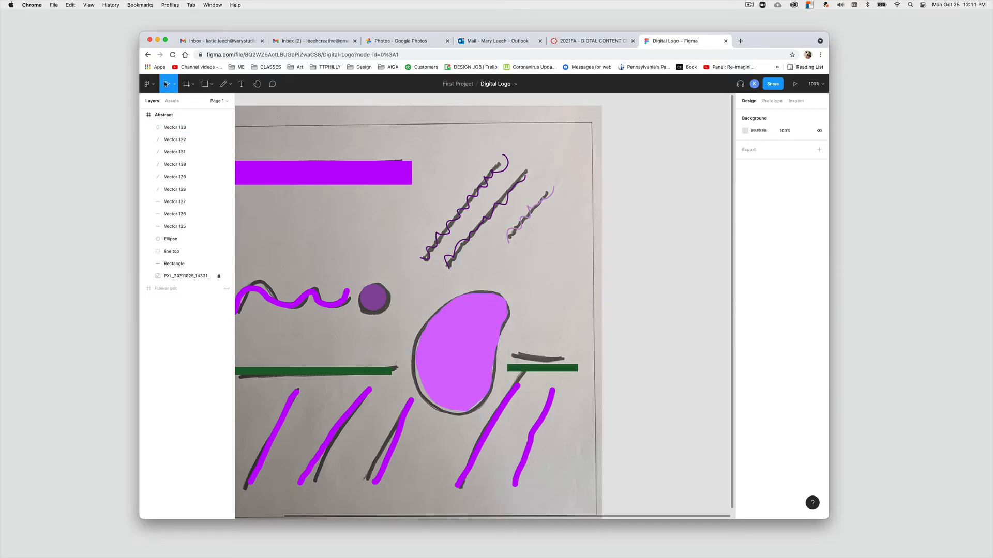
- Enlarge the bean shape to about 299 × 385 and reposition it so it covers the sketched outline
click(465, 365)
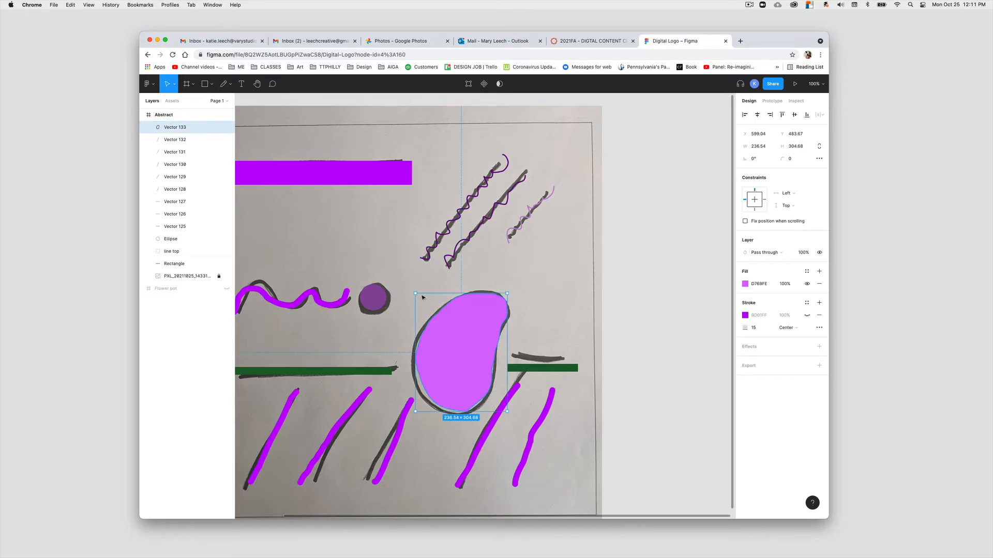
drag(451, 341, 449, 363)
drag(502, 411, 510, 422)
drag(456, 385, 460, 373)
drag(513, 410, 519, 415)
drag(471, 343, 472, 347)
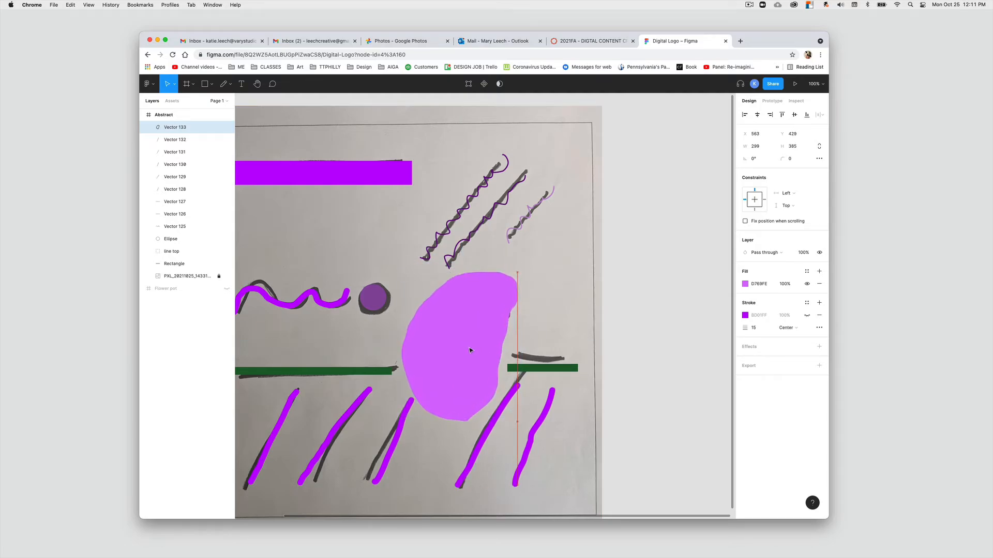
click(523, 312)
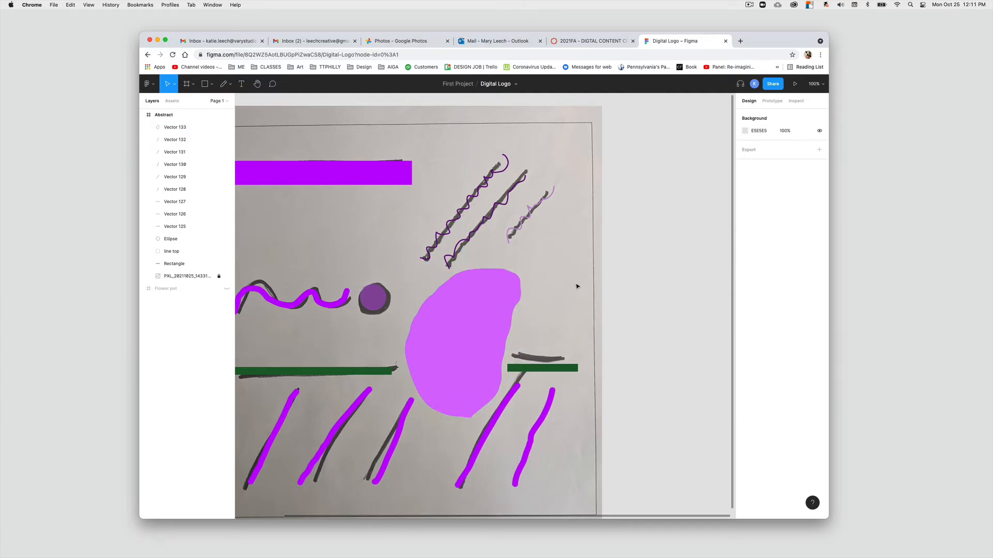
- Enlarge the purple wavy line and the circle together, extending them on both sides of the sketched originals
scroll(518, 311, left, 5)
click(394, 316)
shift+click(486, 321)
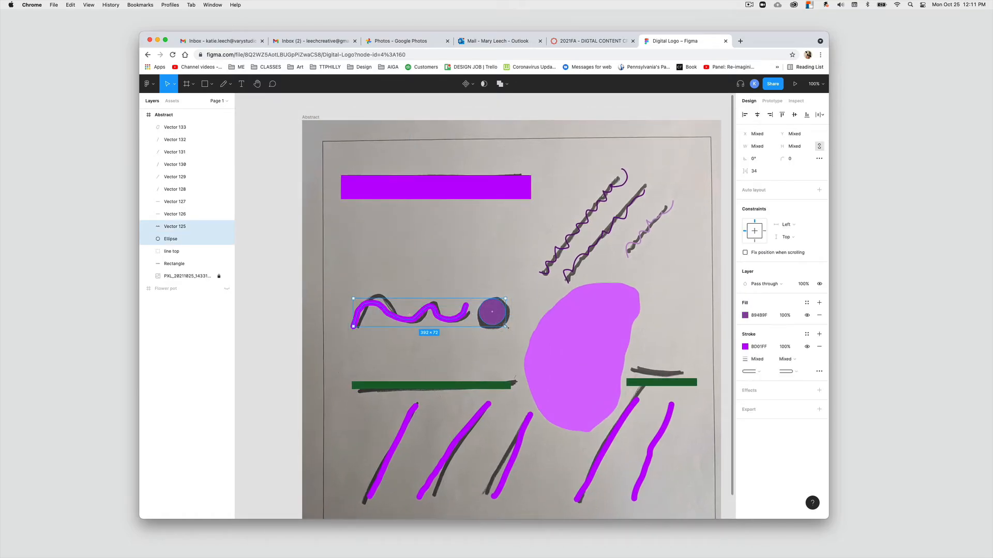
drag(521, 336, 475, 331)
click(486, 352)
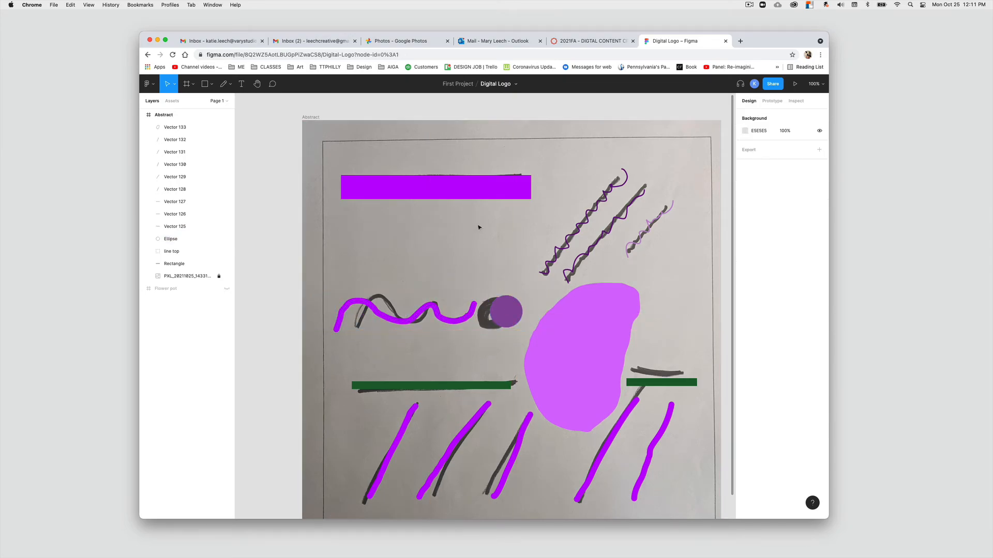
- Resize the purple rectangle at the frame's top to 104 × 103 and copy it
click(471, 195)
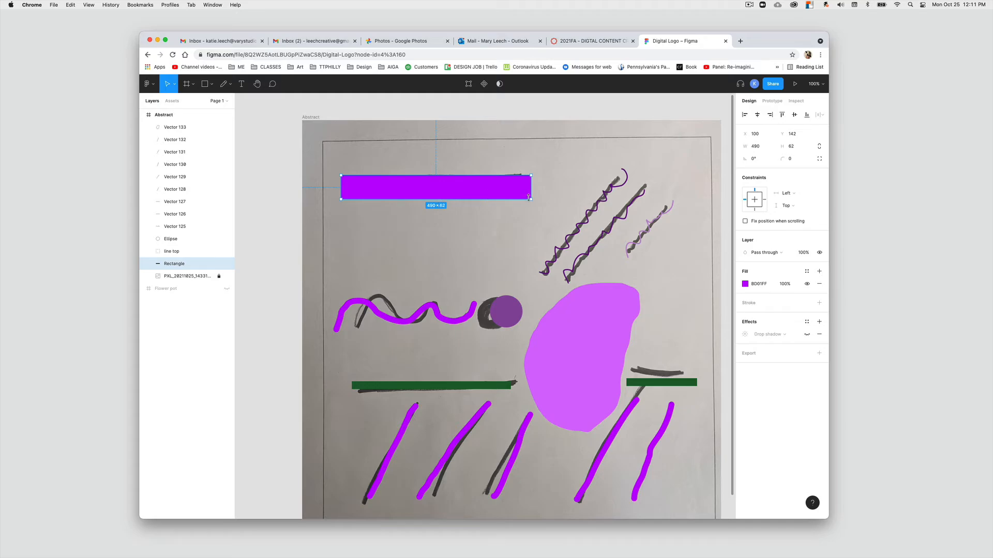
mouse_move(530, 198)
mouse_down()
mouse_move(525, 233)
mouse_move(379, 233)
mouse_move(381, 215)
mouse_up()
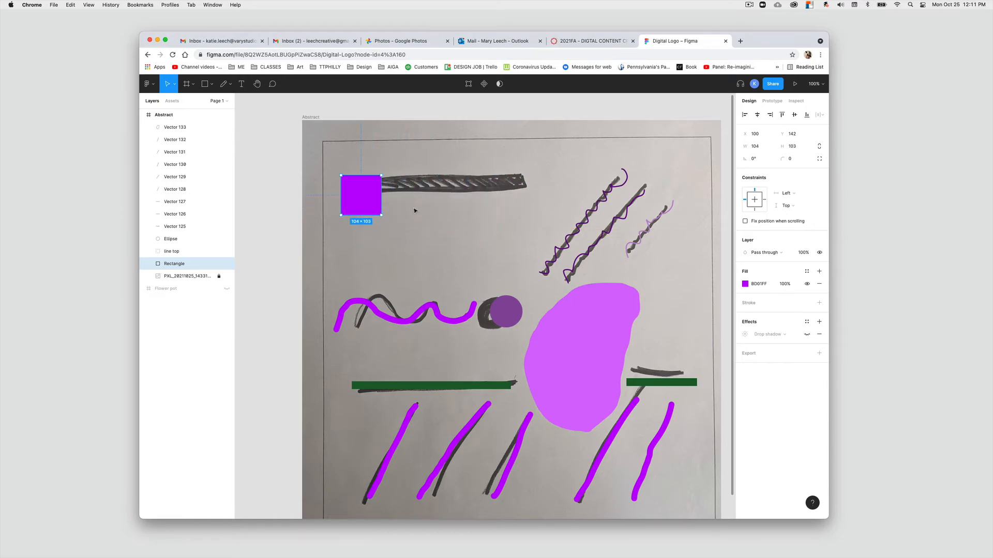
click(404, 208)
click(364, 200)
click(407, 251)
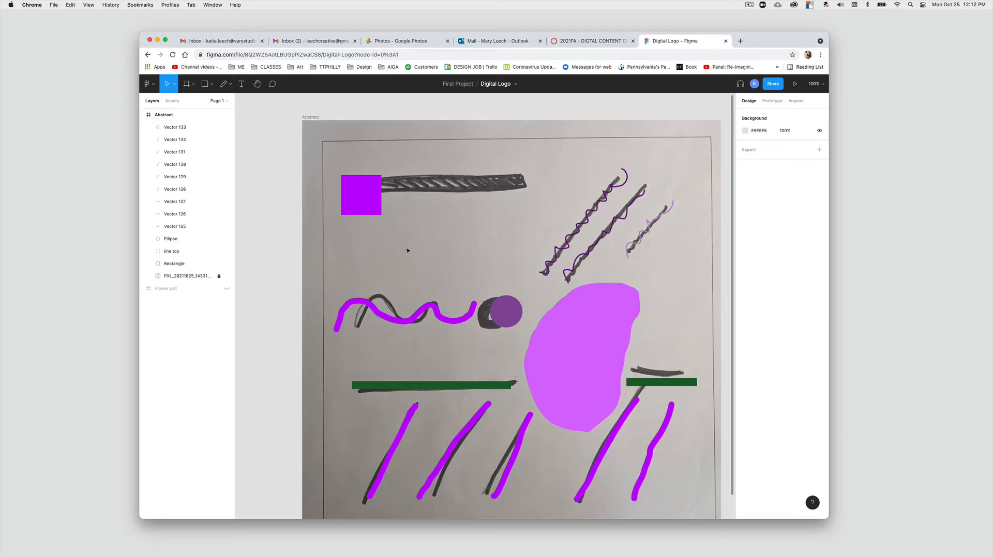
- Paste two copies of the square in a row at X 233 and X 376, and reduce all three to a height of 51
key(super+v)
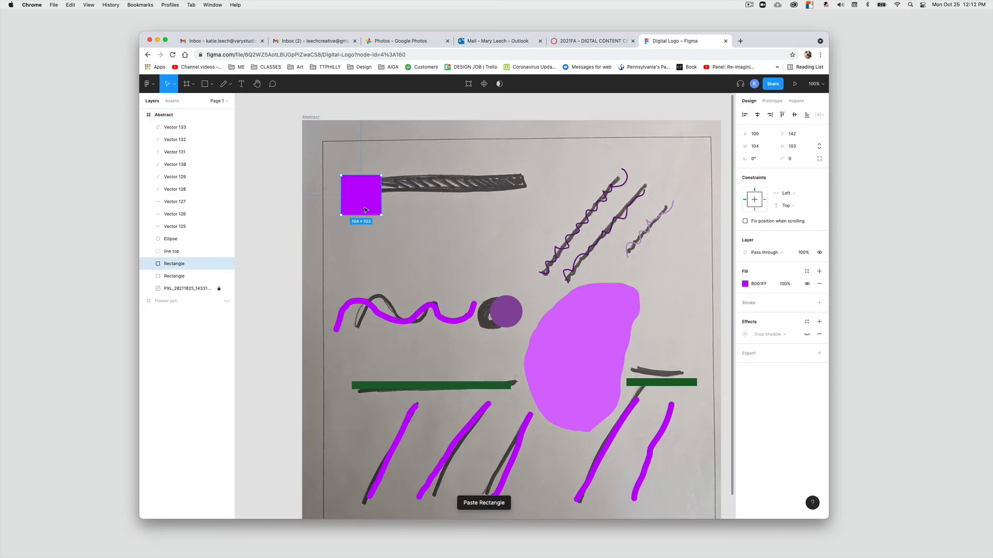
drag(365, 210, 415, 204)
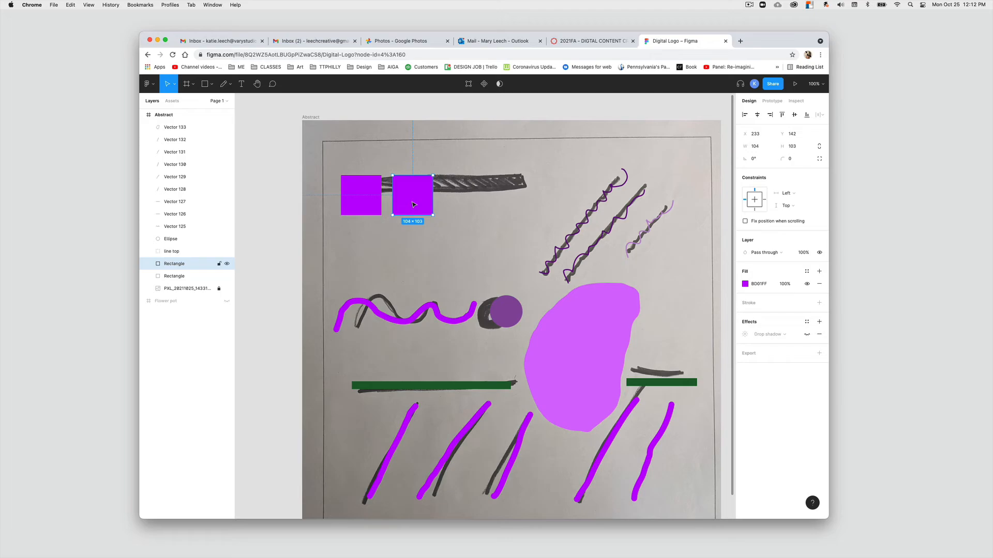
key(super+v)
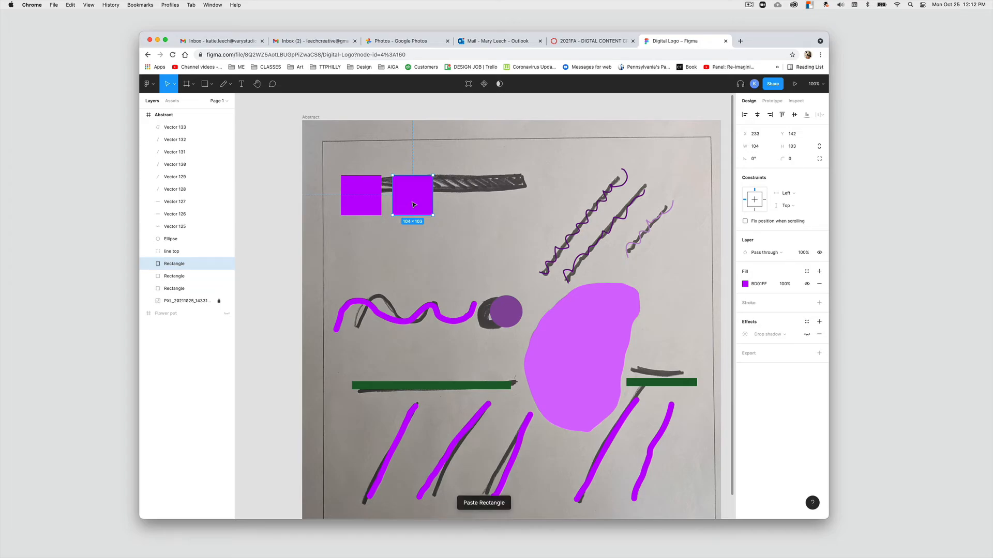
drag(417, 205, 336, 209)
drag(488, 214, 488, 195)
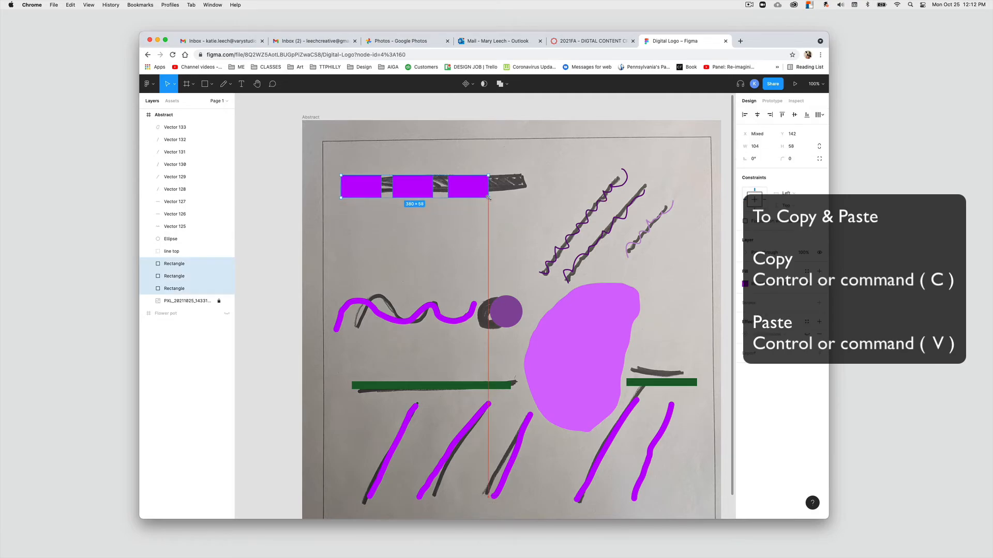
click(510, 201)
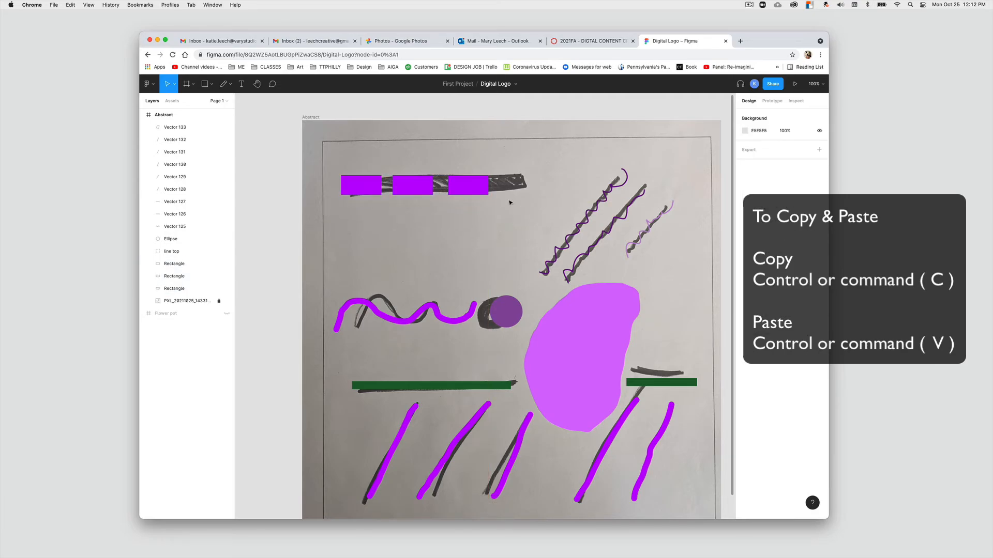
- Paste two copies of the row's third rectangle and move one to the row's end at X 526
click(461, 191)
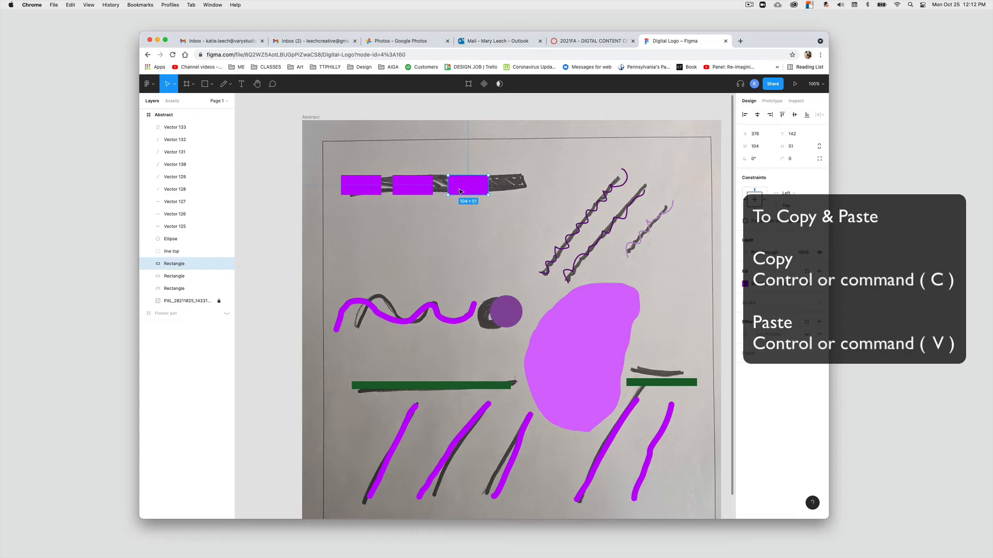
key(super+v)
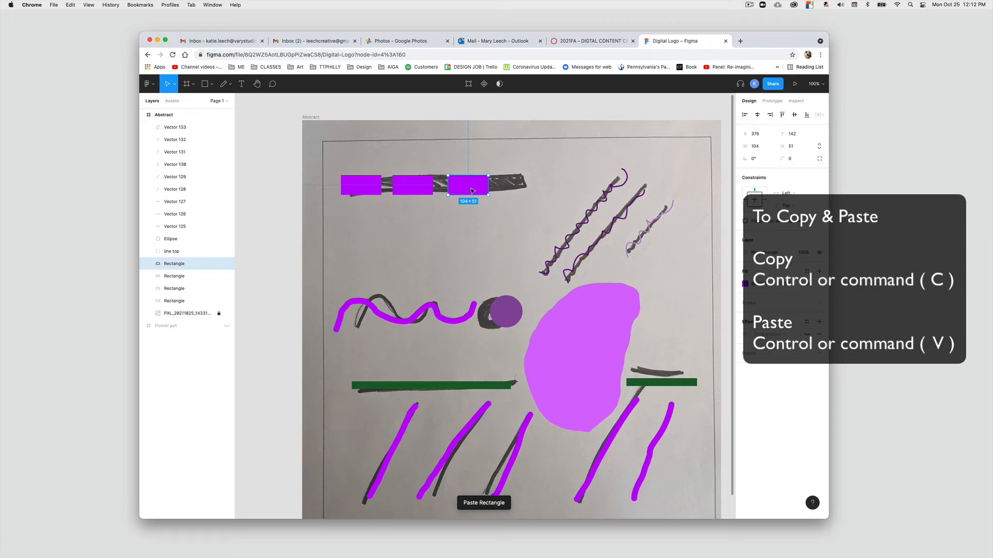
key(super+v)
key(Escape)
drag(471, 191, 532, 191)
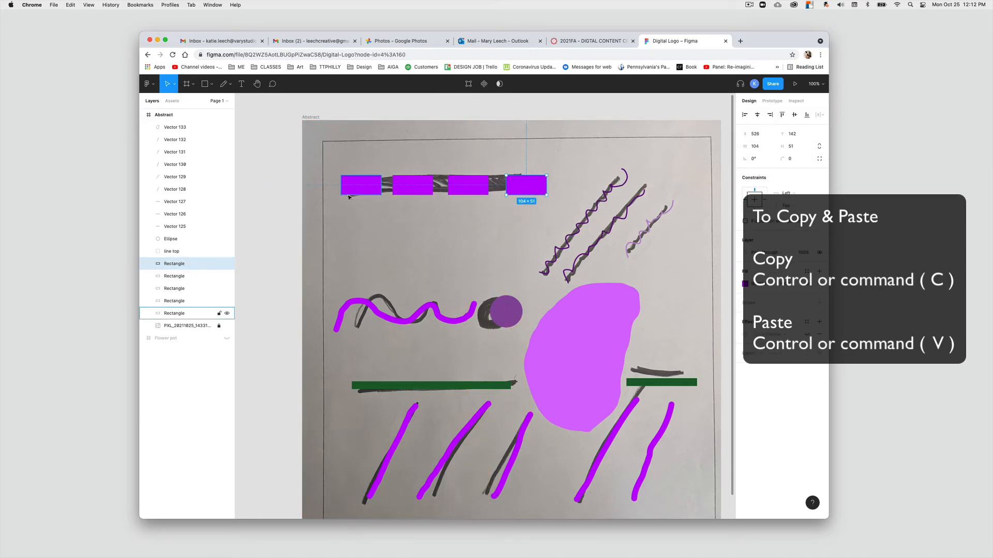
key(Escape)
- Enlarge the group of three wavy lines in the frame's upper right so it extends beyond the sketched originals
click(589, 206)
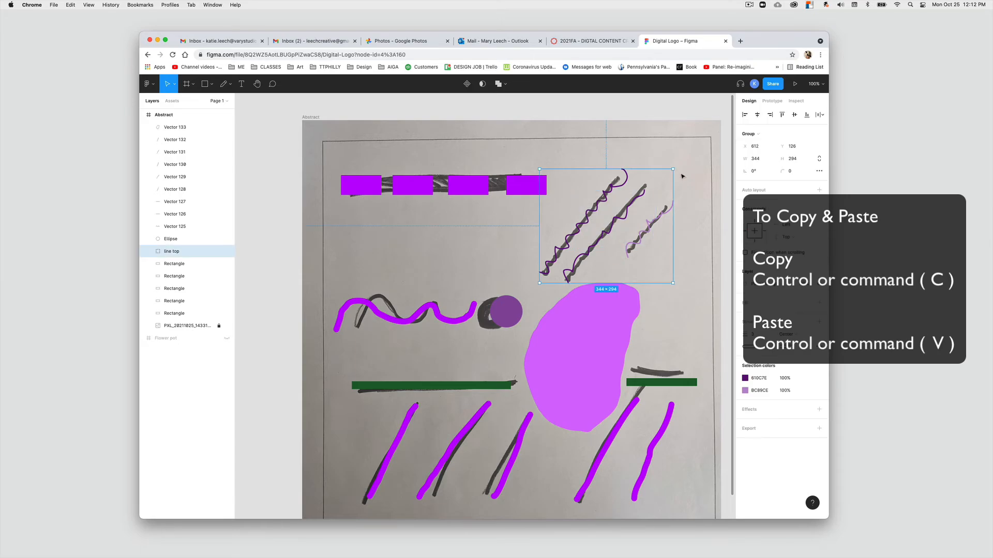
mouse_move(590, 206)
mouse_down()
mouse_move(630, 255)
mouse_move(670, 187)
mouse_up()
click(571, 325)
click(679, 331)
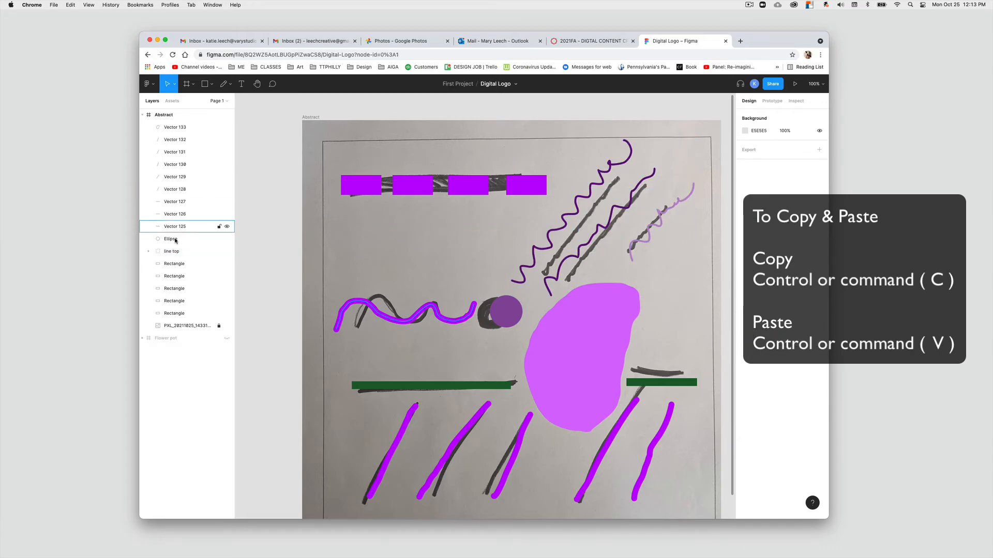
- Hide the sketch photo and adjust the three wavy lines' placement, rotating the light purple one to a flatter angle
click(227, 325)
click(641, 245)
double_click(641, 245)
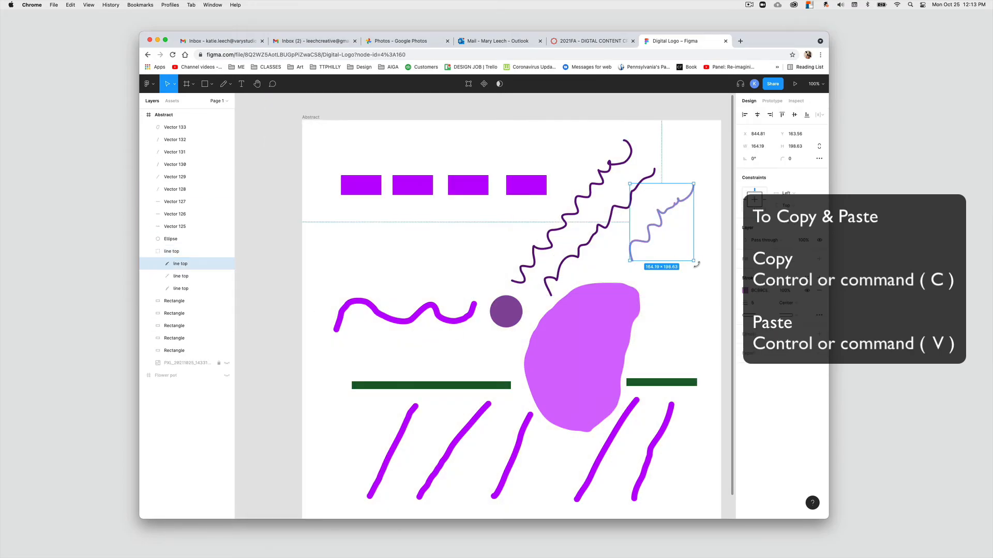
mouse_move(584, 243)
mouse_down()
mouse_move(608, 223)
mouse_move(578, 213)
mouse_up()
- Nudge the large purple shape to X 583, Y 434, and shift the slanted strokes outward to open a gap between the third and fourth
click(615, 409)
drag(640, 429, 637, 430)
scroll(636, 430, down, 3)
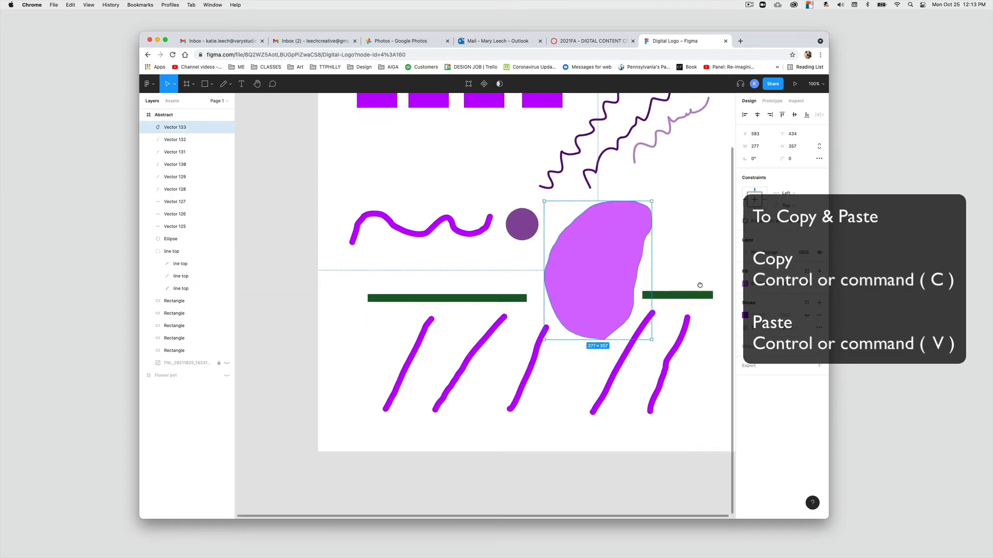
drag(694, 310, 321, 416)
click(673, 399)
drag(591, 372, 646, 371)
drag(436, 372, 414, 372)
drag(498, 373, 463, 373)
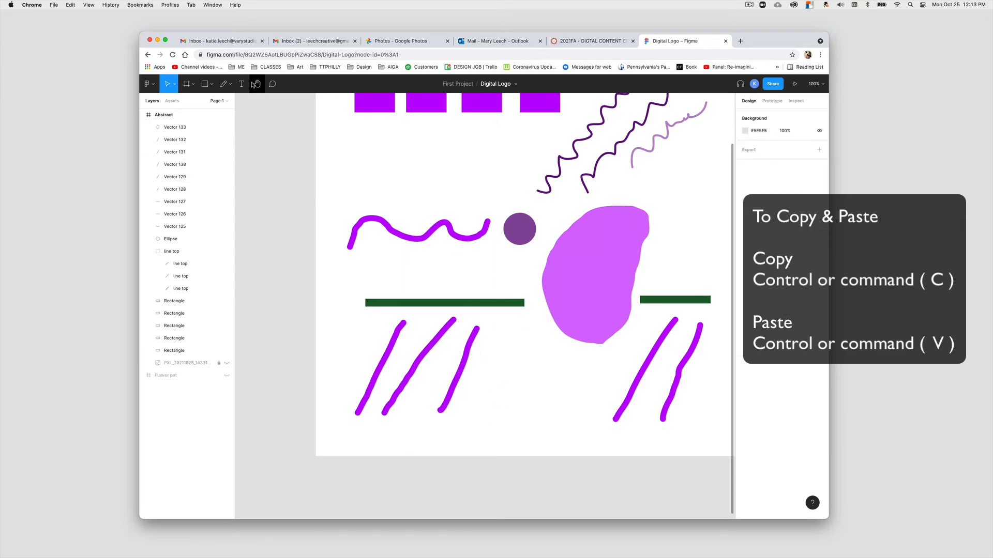
- Draw four more slanted freehand strokes in the gap of the bottom row with the Pencil tool
key(shift+p)
drag(506, 322, 479, 409)
drag(534, 329, 524, 410)
drag(560, 355, 554, 418)
drag(597, 362, 582, 414)
- Recolour all nine slanted strokes in the bottom row green (409D54)
scroll(655, 284, up, 3)
click(167, 84)
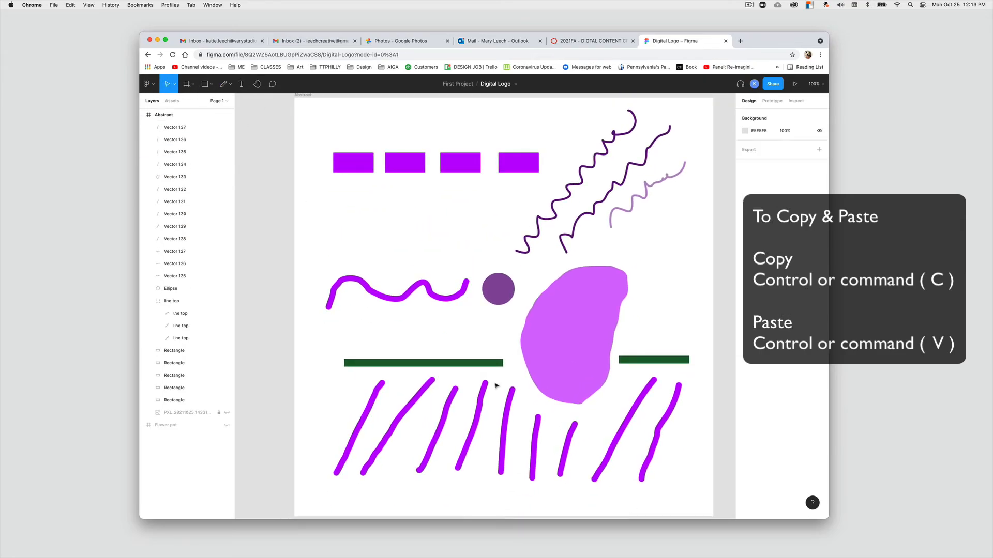
drag(325, 376, 659, 472)
click(745, 304)
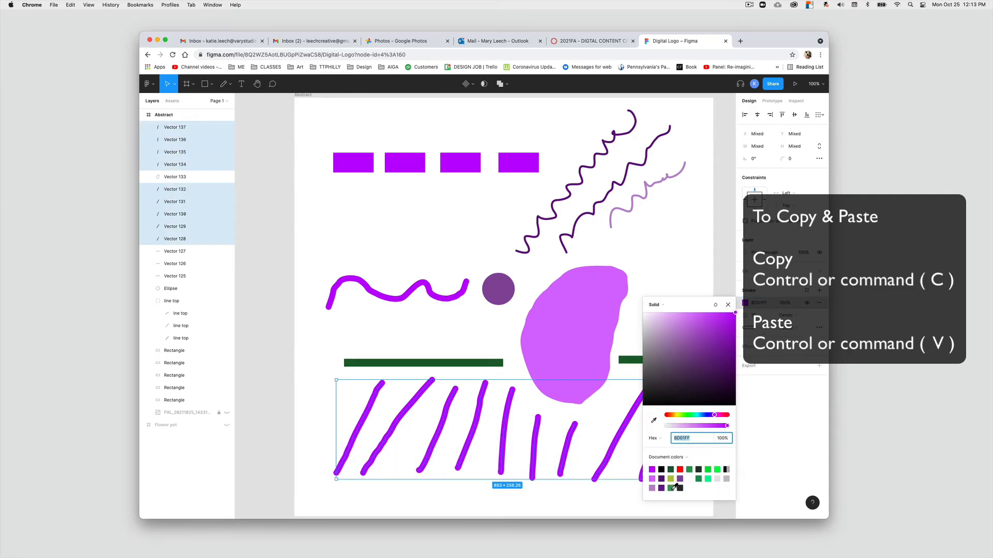
click(705, 467)
- Recolour the horizontal purple wavy line beside the circle bright green (00FD38)
click(647, 243)
click(456, 299)
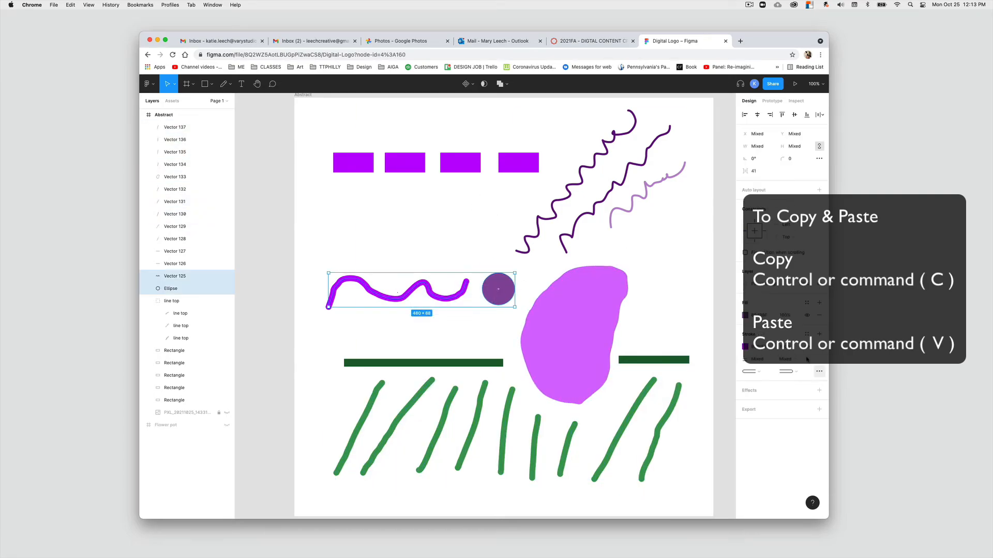
click(745, 304)
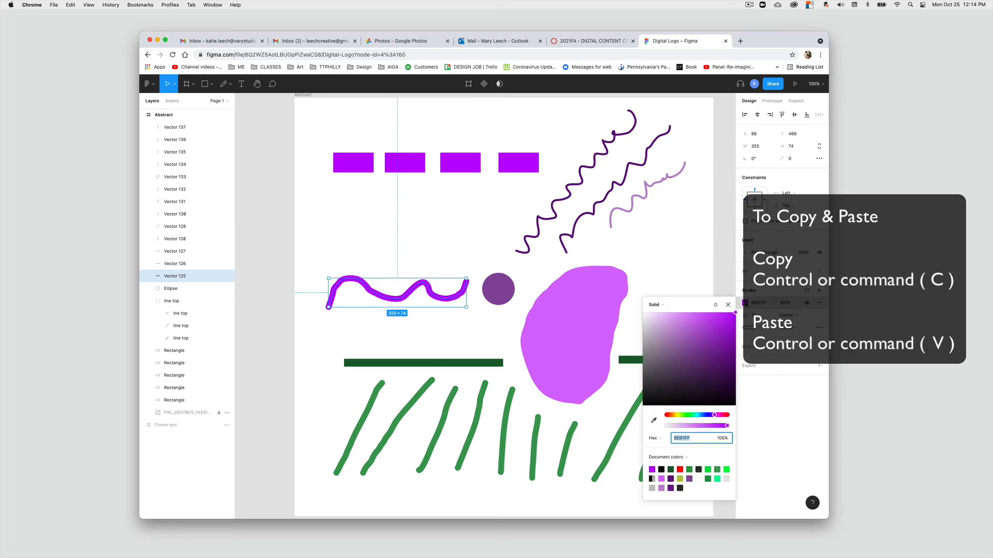
click(726, 469)
- Fill the purple circle with green 2C9F46
click(498, 288)
click(746, 284)
click(690, 449)
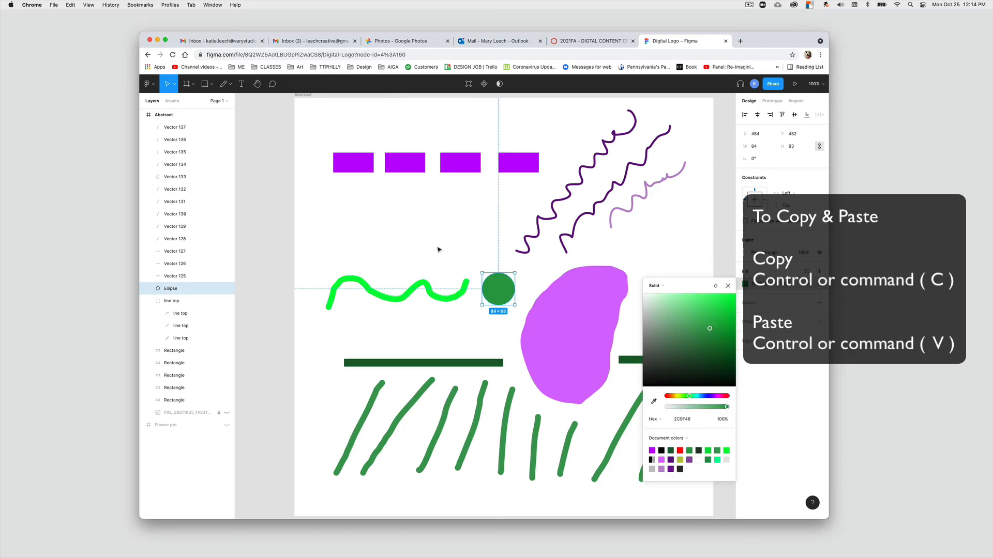
click(657, 322)
- Rotate the group of three purple wavy lines to -13.92°
key(minus)
click(569, 247)
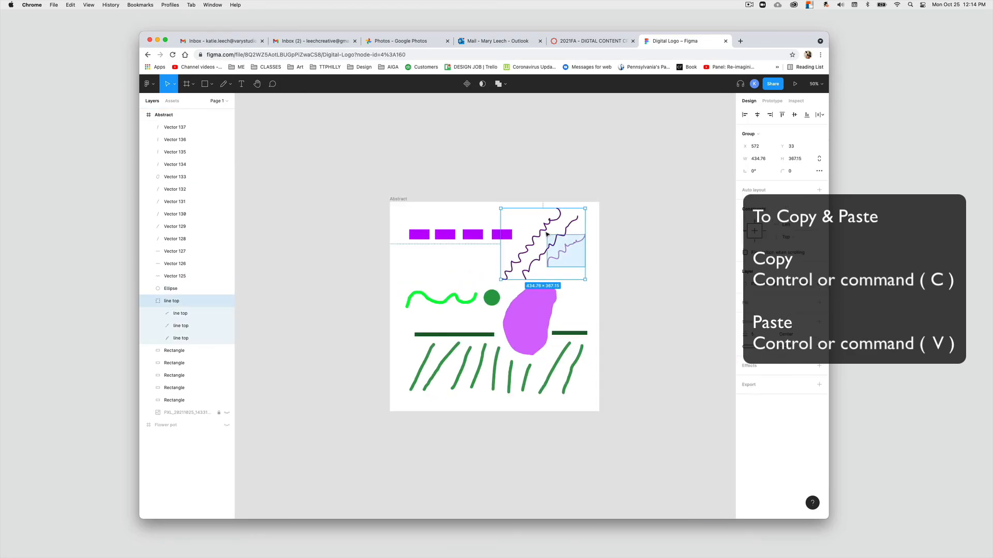
drag(590, 207, 566, 267)
click(616, 289)
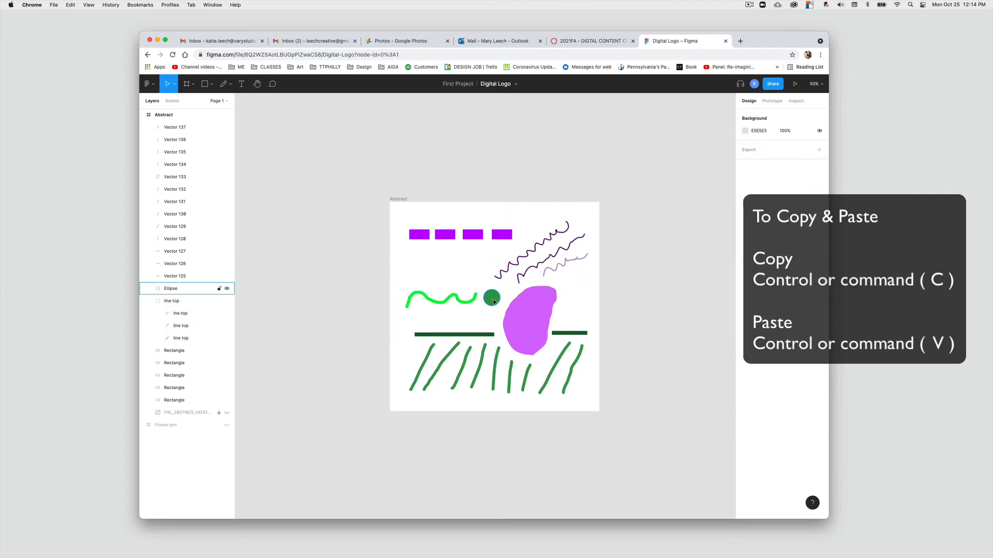
- Nudge the circle, the large purple shape and the two dark green bars, raising both bars slightly
drag(492, 298, 494, 299)
click(616, 310)
drag(537, 325, 535, 323)
click(615, 326)
drag(454, 334, 456, 325)
click(573, 332)
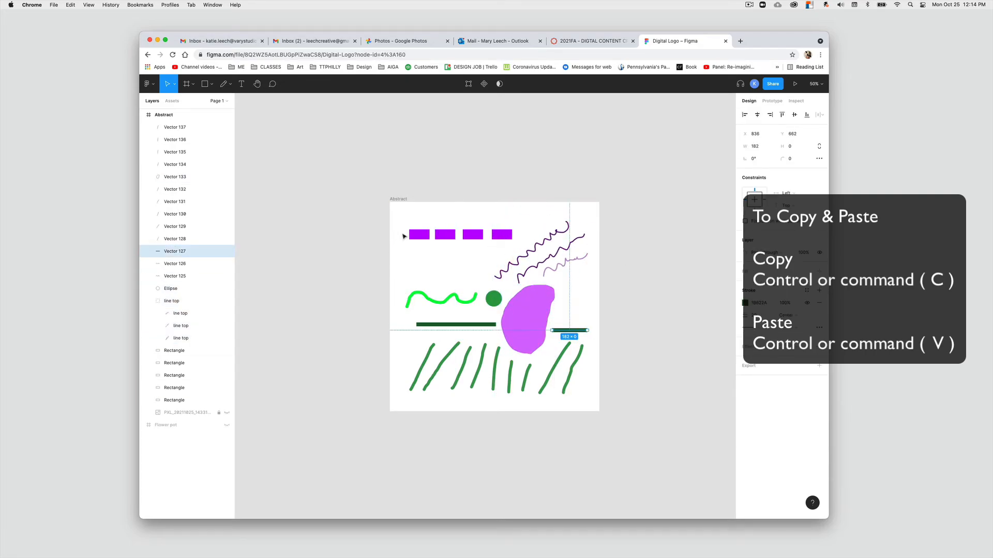
- Nudge the rectangle row down to Y 152, and rotate the purple wavy-line group to 3.78° while making it smaller
drag(396, 206, 595, 293)
click(548, 254)
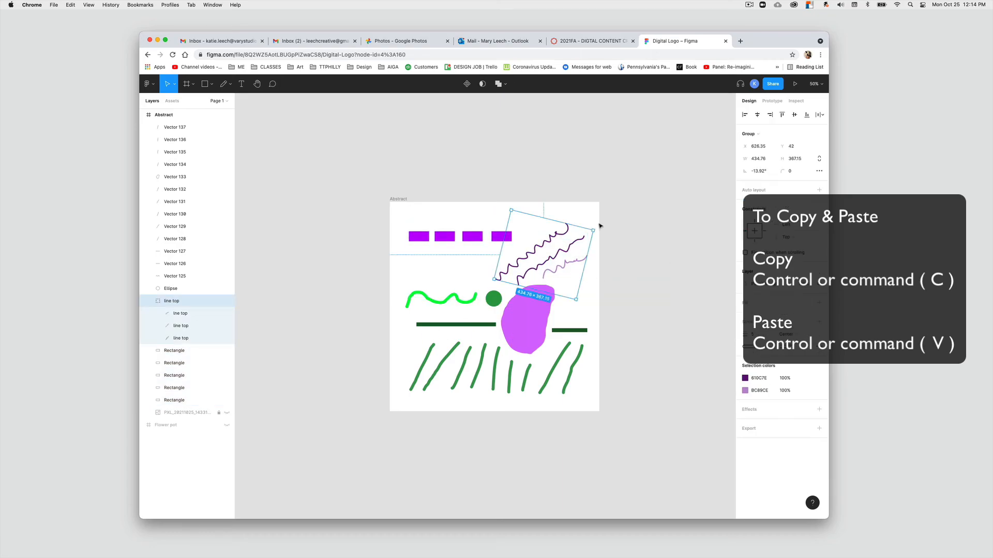
drag(548, 254, 567, 235)
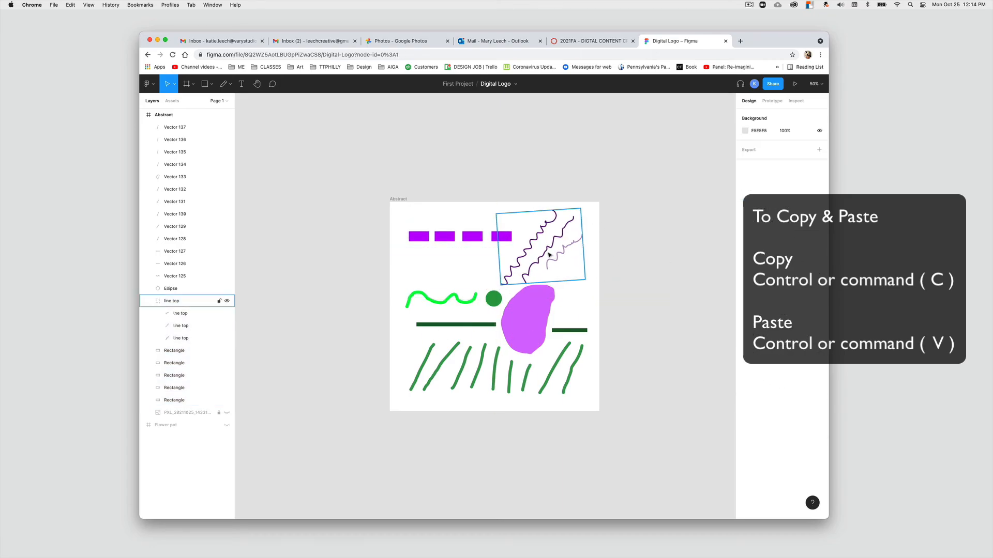
drag(590, 288, 578, 275)
click(643, 267)
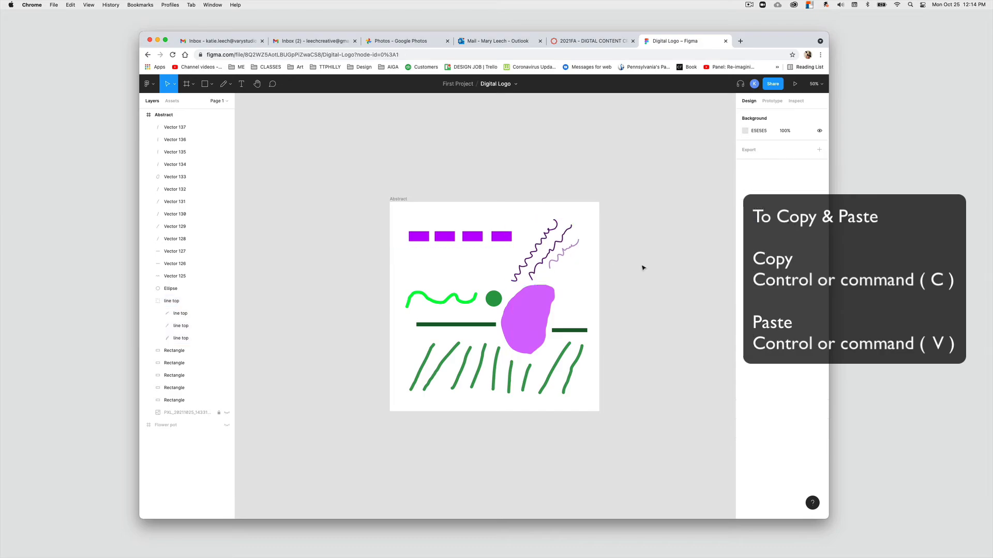
- Nudge the slanted strokes down, and duplicate the bright green wavy line as a 264 × 57 copy just above it at X 203, Y 403
drag(595, 407, 405, 341)
click(459, 302)
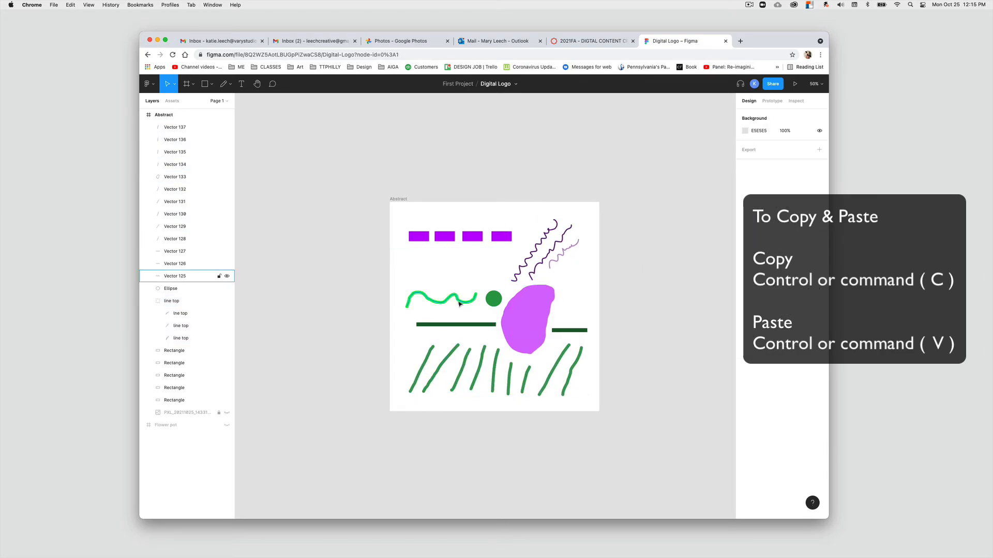
key(super+c)
key(super+v)
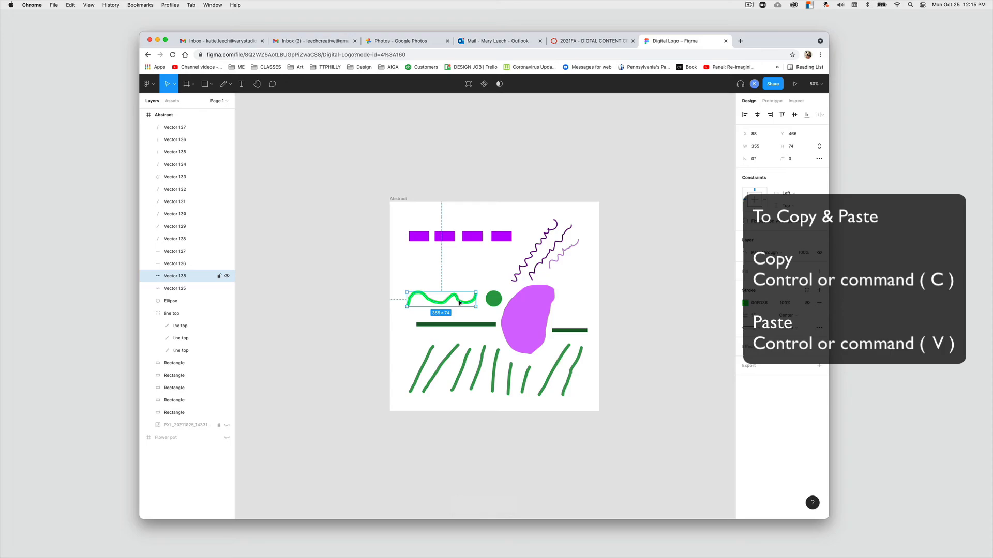
mouse_move(459, 300)
mouse_down()
mouse_move(458, 281)
mouse_move(454, 289)
mouse_move(468, 289)
mouse_up()
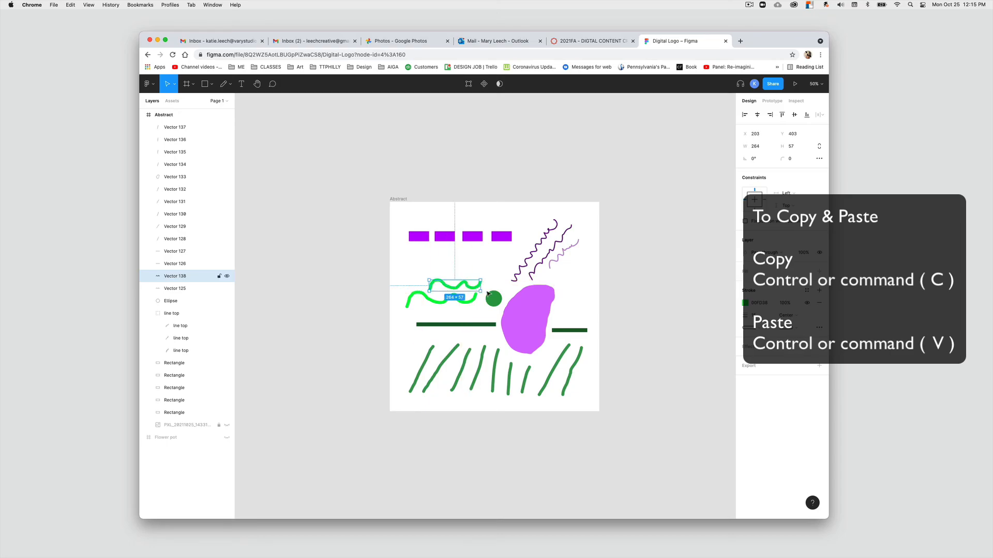
- Duplicate the green circle, shrink the copy about its centre to 32 × 31 and fill it white to form a ring
click(487, 300)
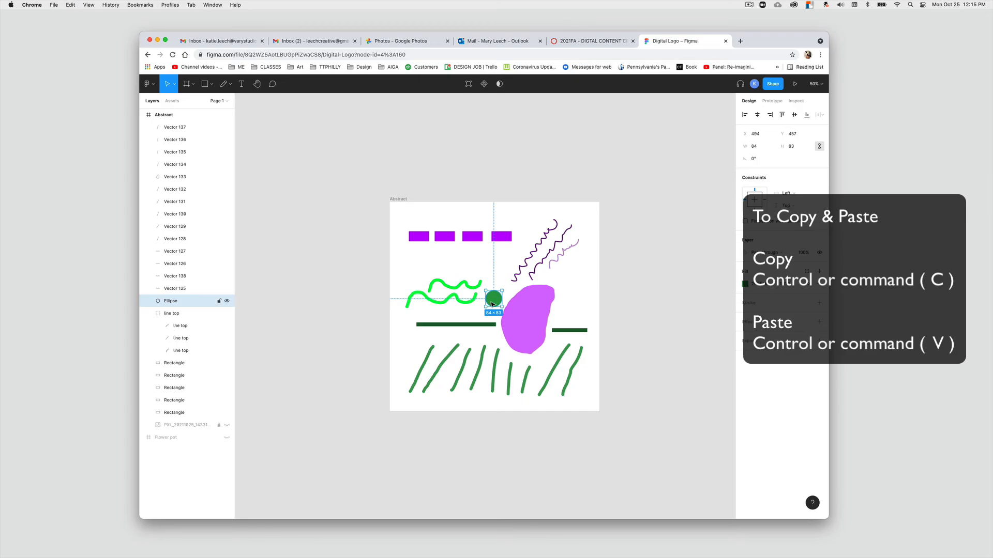
key(super+v)
drag(502, 308, 495, 300)
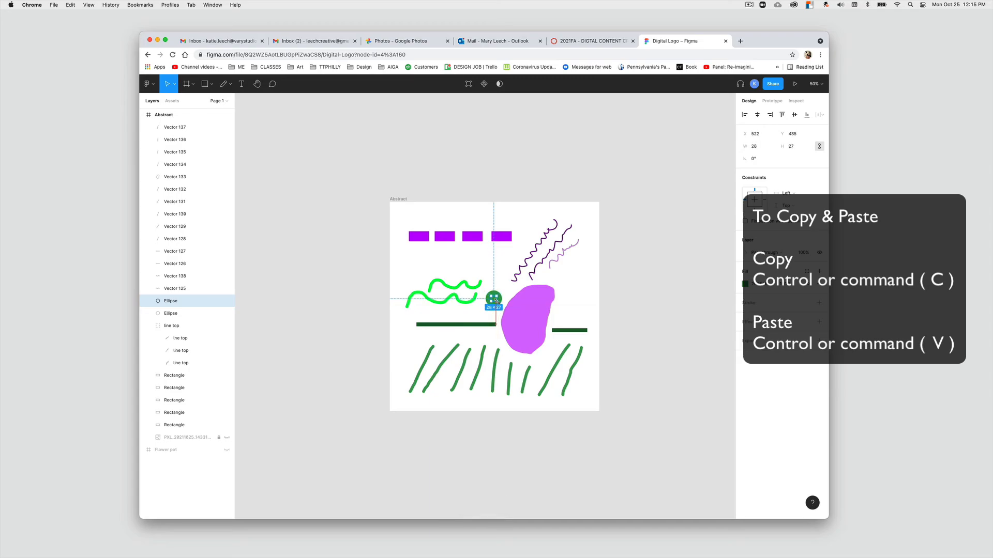
click(745, 284)
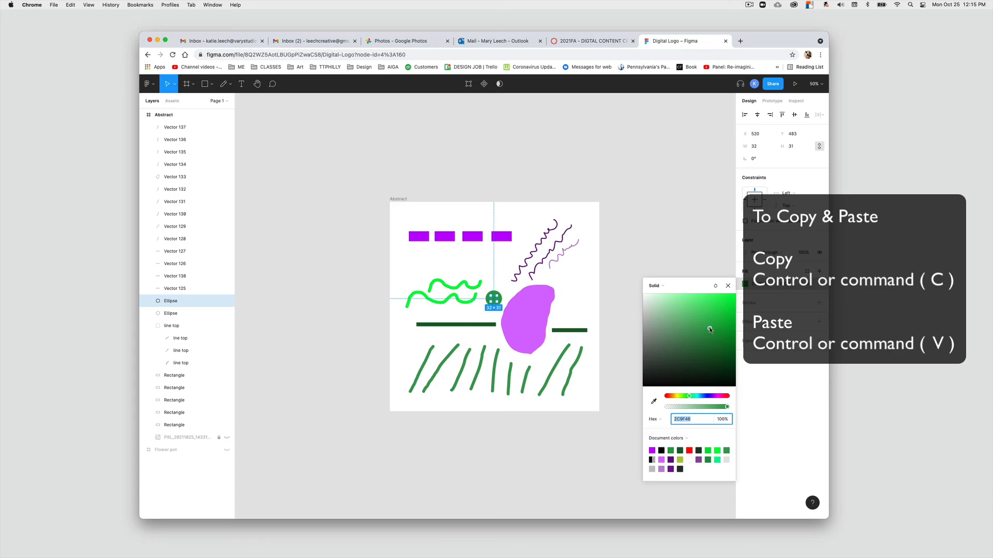
click(631, 291)
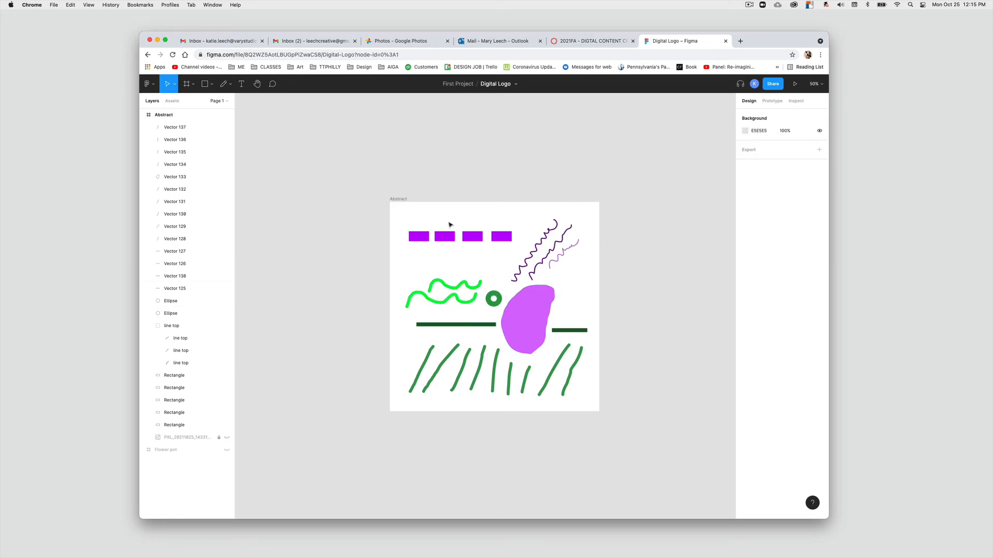
- Scale down the whole row of purple rectangles and shift it slightly lower in the frame
drag(394, 228, 498, 241)
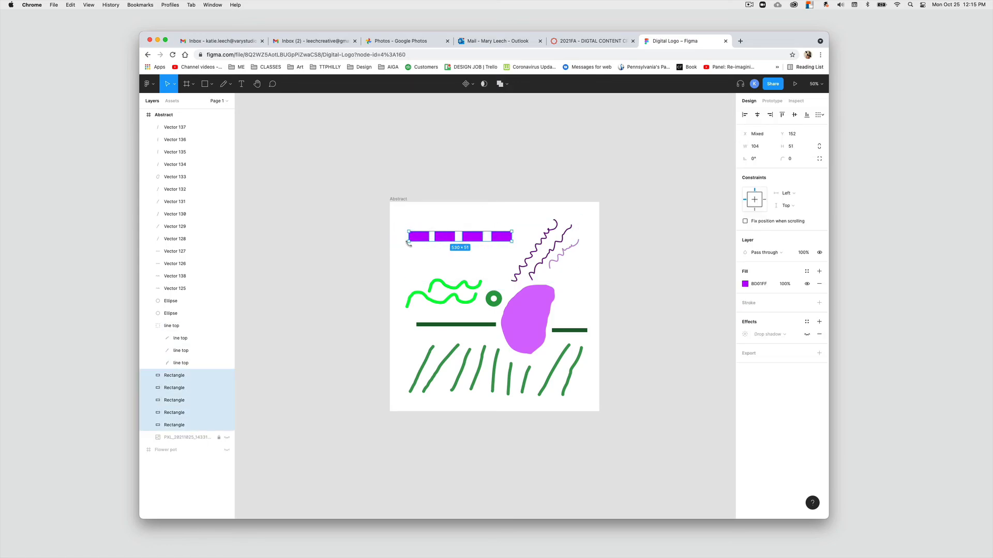
drag(427, 238, 429, 247)
click(600, 401)
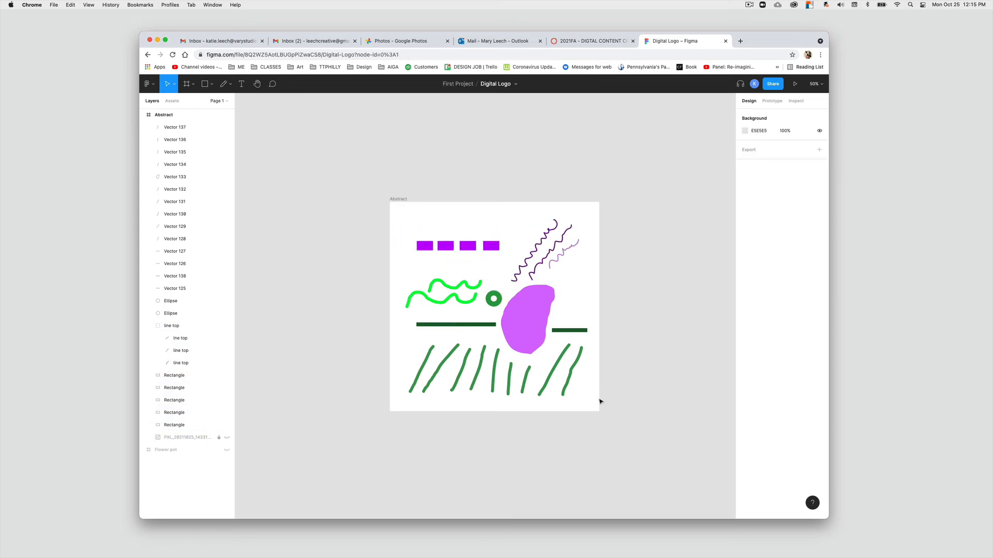
- Nudge the two bright green wavy lines up and tilt the large purple shape slightly clockwise
drag(463, 291, 465, 286)
drag(532, 318, 540, 314)
click(656, 306)
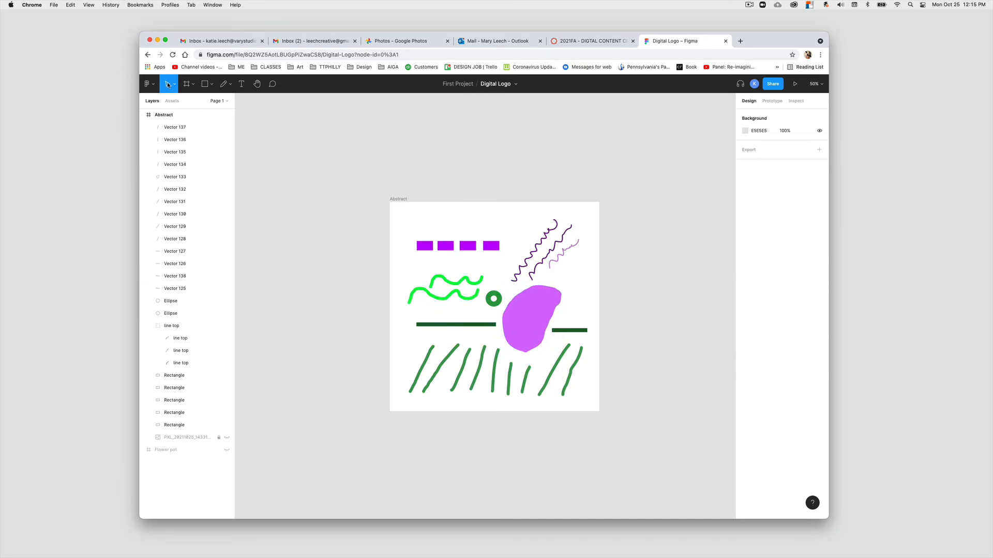
- Shrink the purple wavy-line group to 269.15 × 227.29, keeping it above the large purple shape
click(538, 227)
drag(580, 218, 569, 229)
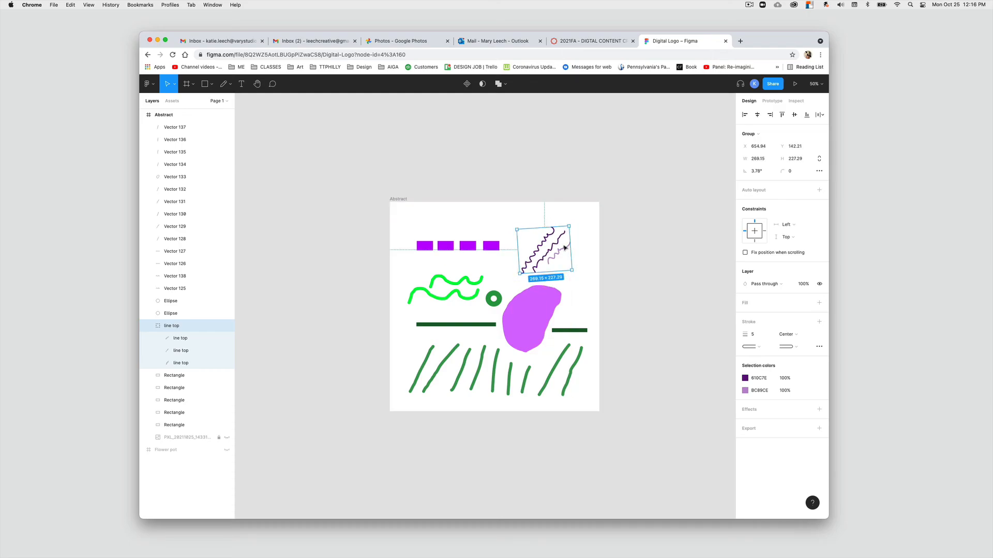
- Move the slanted green strokes up slightly as a set, and raise the strokes at the row's right end further
drag(588, 407, 420, 391)
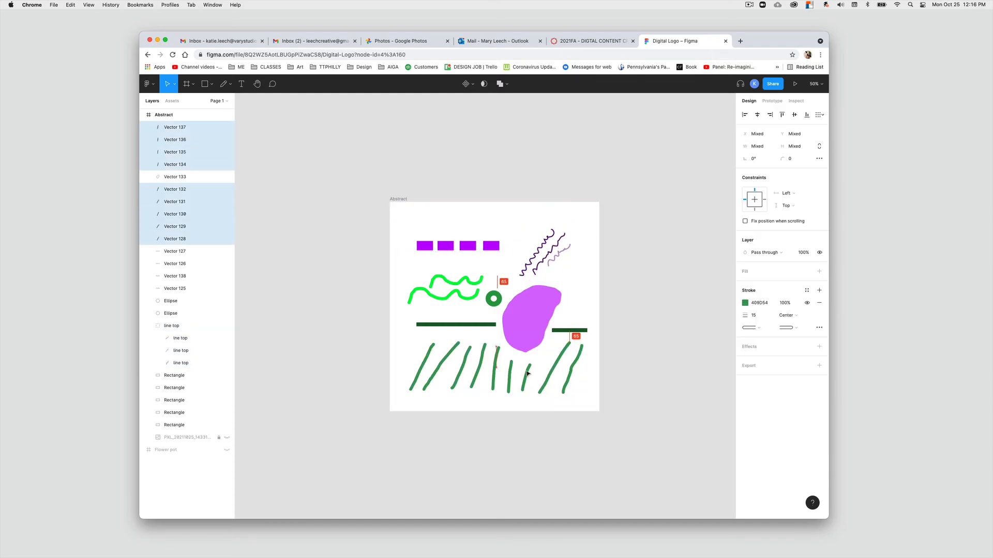
click(537, 405)
drag(579, 392, 492, 395)
click(592, 401)
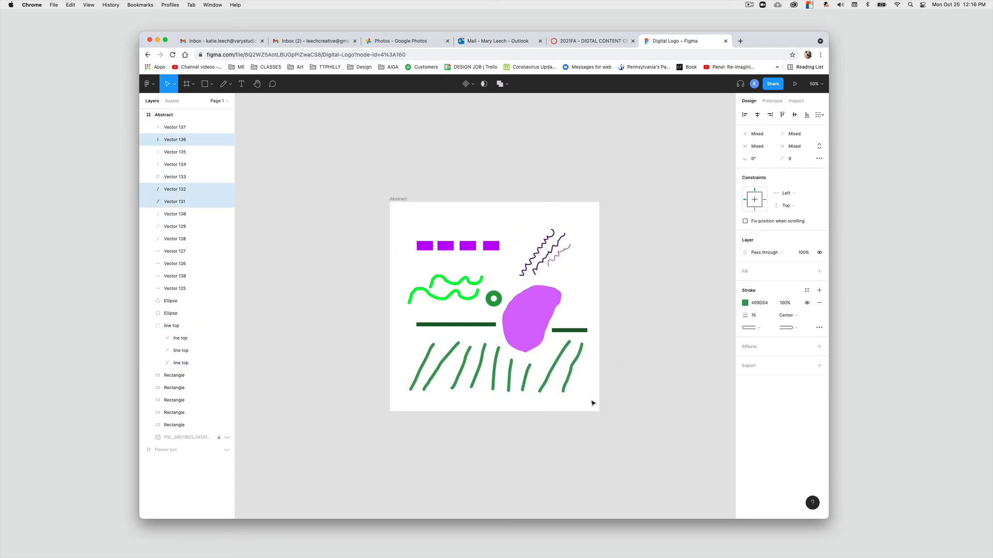
click(571, 381)
click(568, 384)
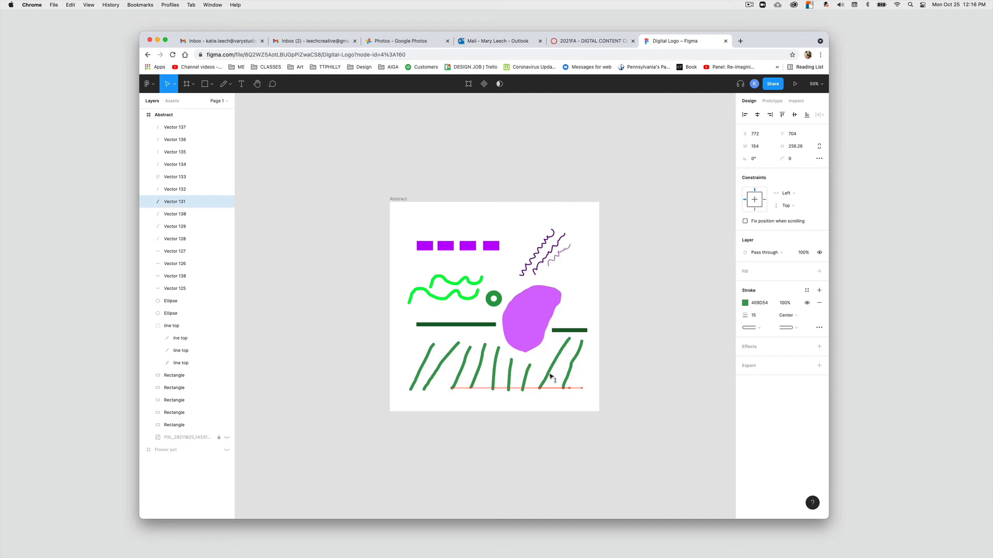
click(653, 375)
- Select all the artwork in the Abstract frame and scale it down to a compact logo near the frame's centre
drag(587, 395, 405, 217)
drag(587, 392, 543, 353)
click(577, 372)
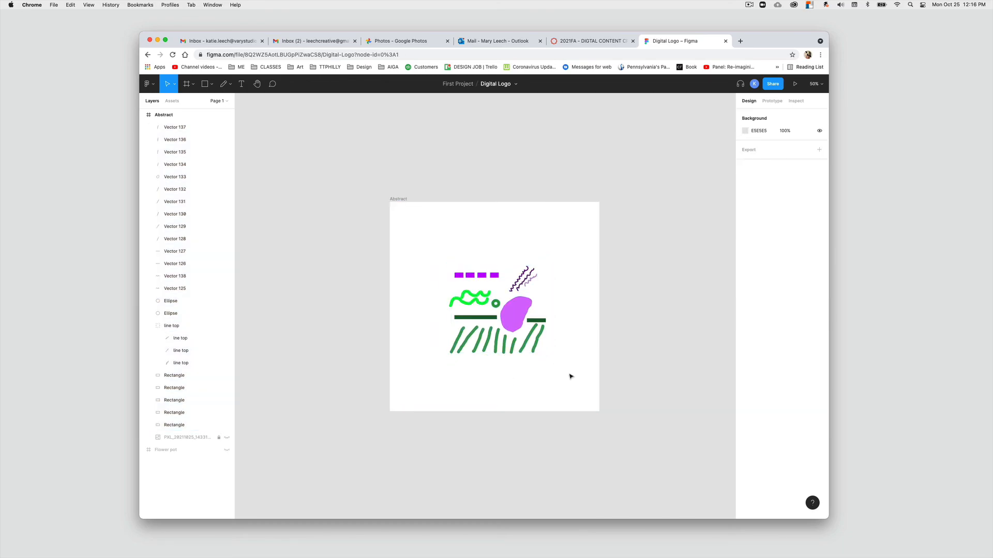
- Move all the artwork to the Abstract frame's upper-left area and scale it down to 373 × 338
scroll(588, 381, left, 3)
scroll(589, 384, right, 1)
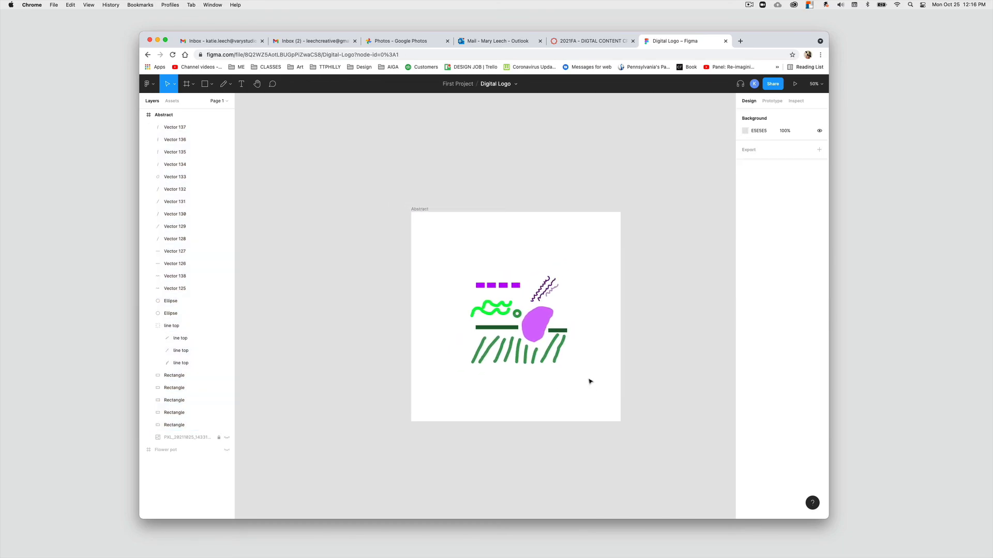
drag(588, 378, 438, 229)
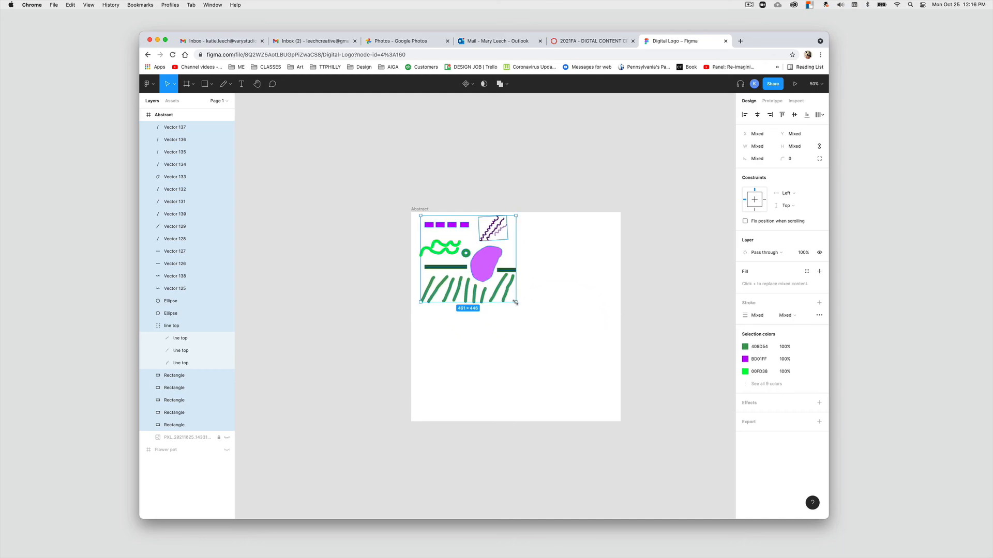
drag(518, 305, 441, 232)
click(544, 325)
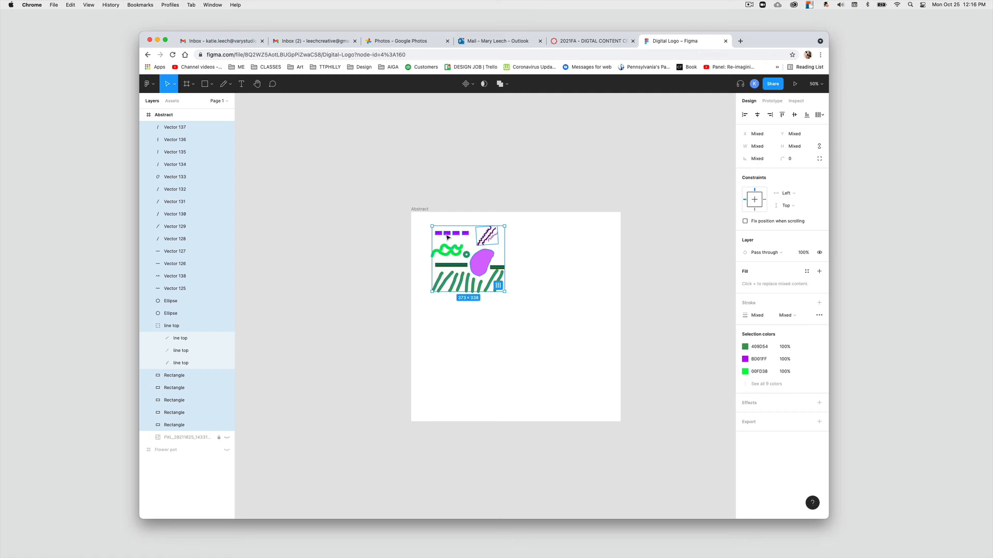
click(303, 218)
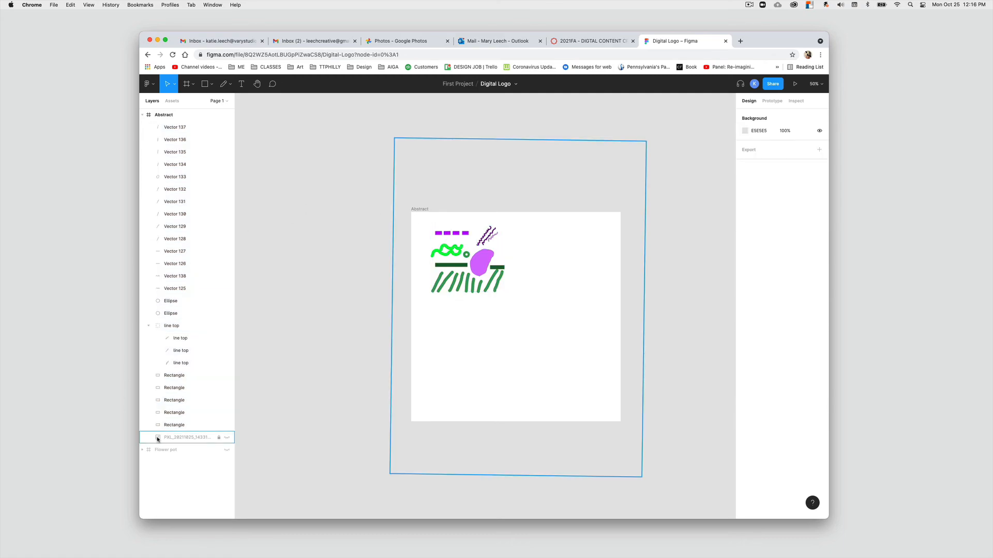
- Group all the visible artwork layers in the Abstract frame, from the lowest Rectangle up to Vector 137, leaving out the hidden photo
click(191, 425)
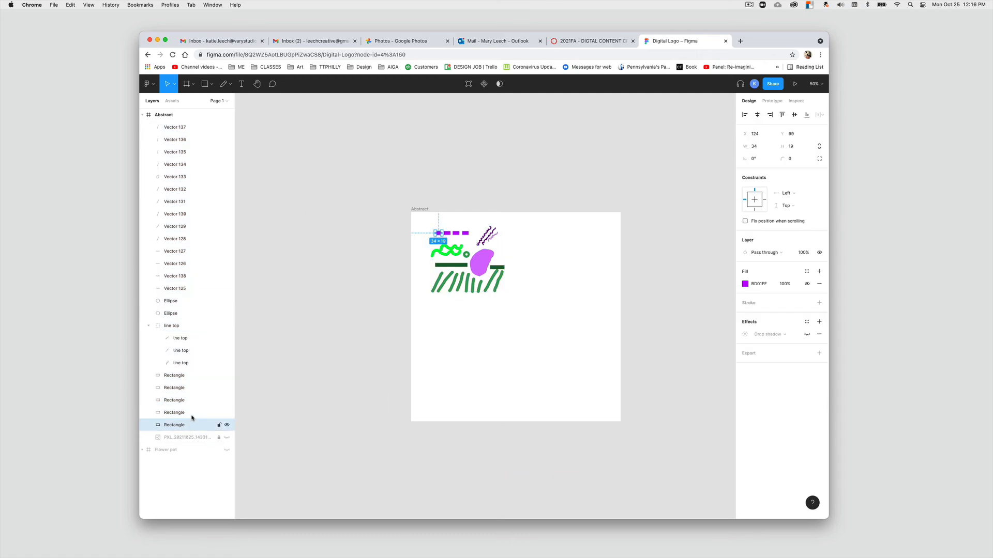
shift+click(197, 127)
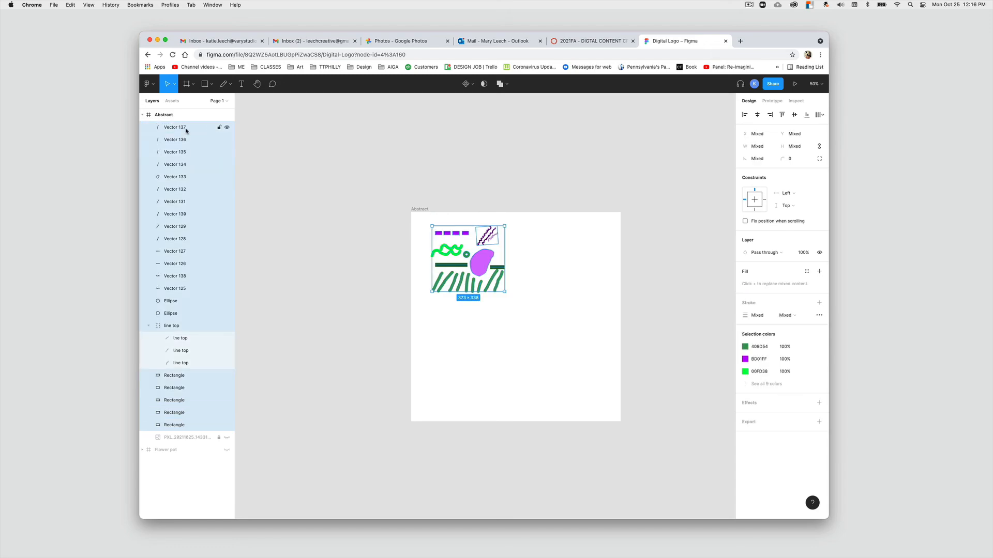
click(149, 84)
mouse_move(185, 193)
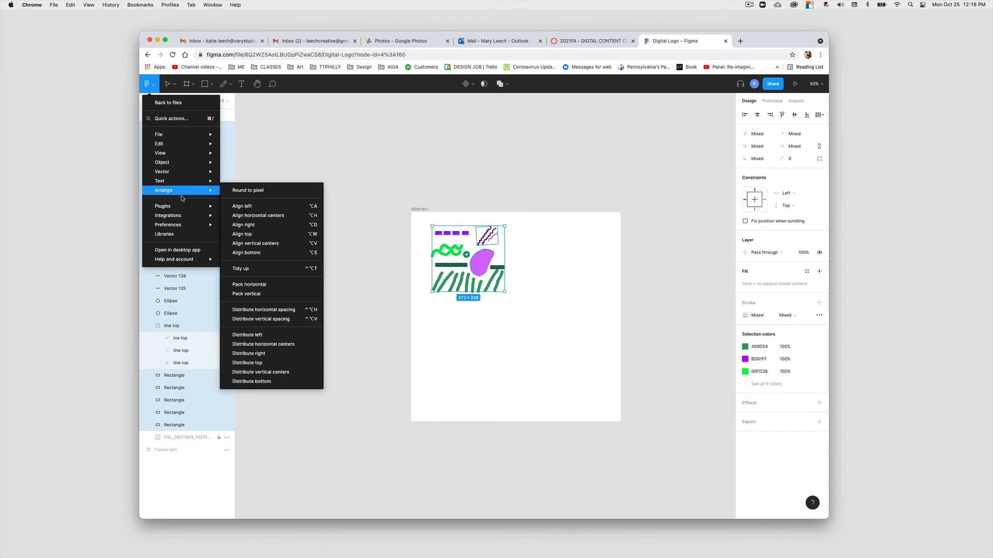
mouse_move(179, 169)
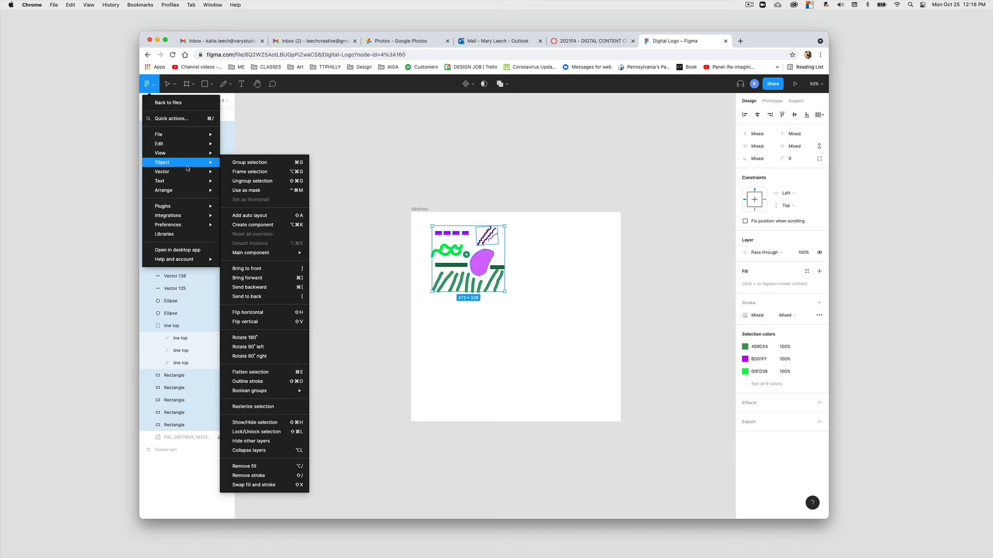
click(253, 163)
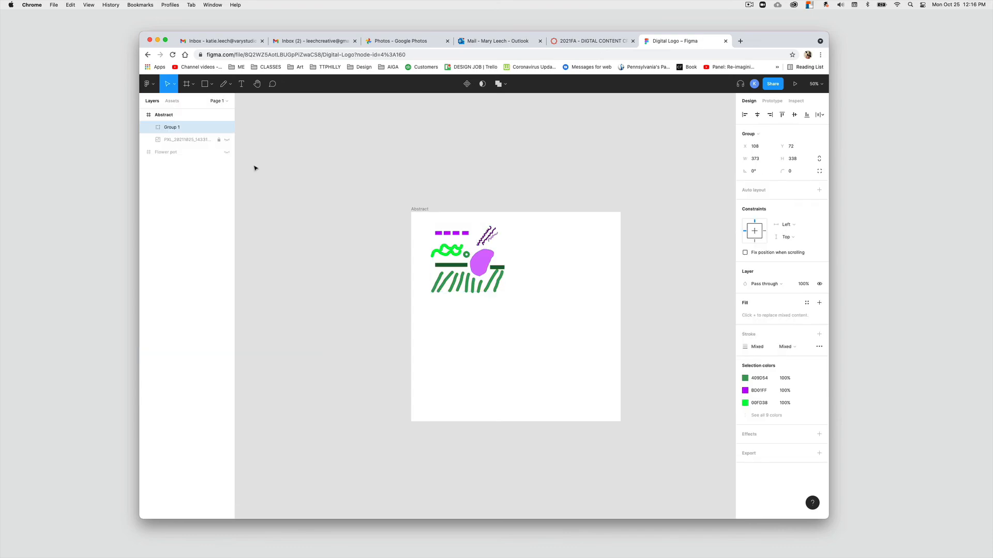
- Move the artwork group closer to the Abstract frame's upper-left corner and place a duplicate beside it to the right
click(287, 177)
click(180, 132)
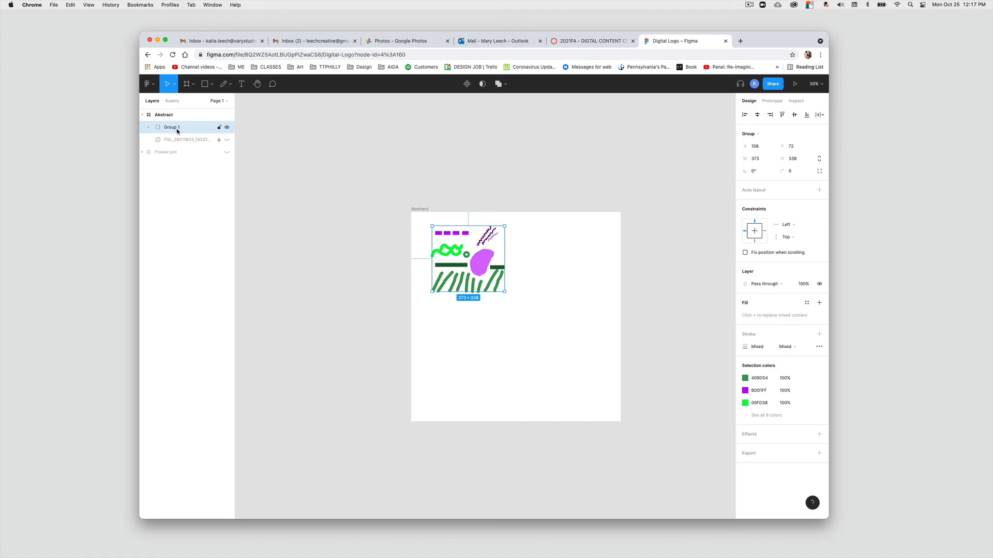
right_click(174, 131)
drag(481, 272, 474, 266)
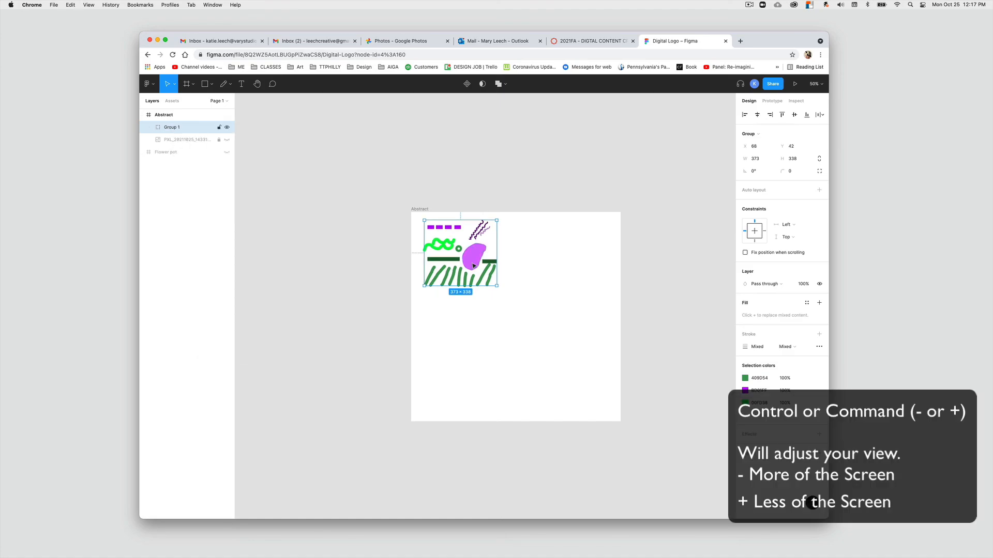
key(super+v)
drag(474, 267, 561, 266)
drag(554, 266, 552, 267)
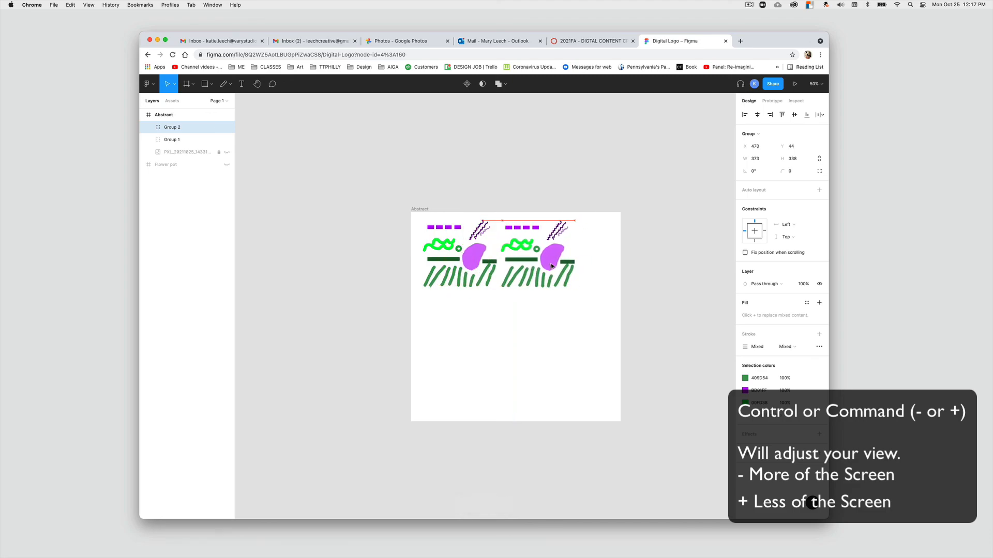
- Shift the two artwork groups inward, duplicate the pair below to form a two-by-two grid, and centre the grid in the Abstract frame
drag(602, 329, 457, 241)
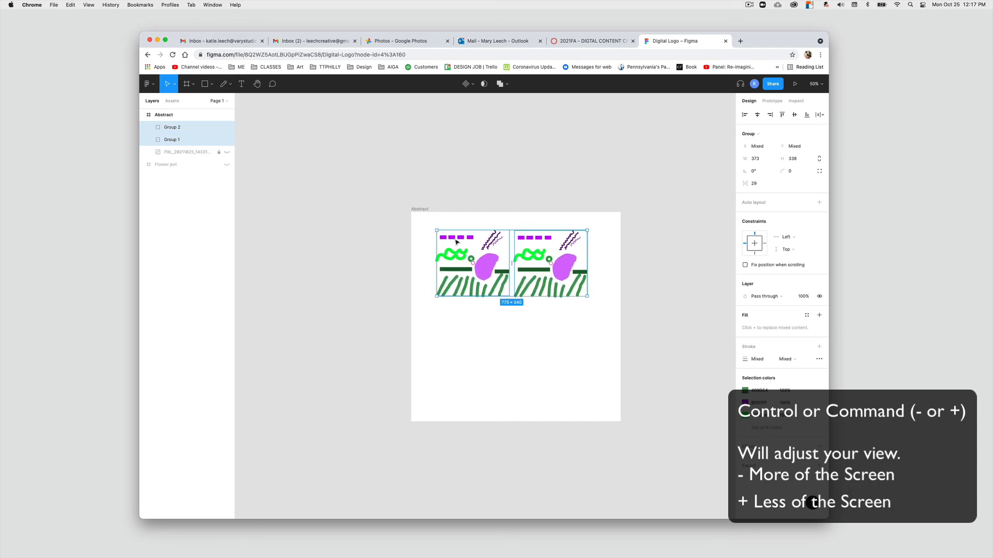
key(super+v)
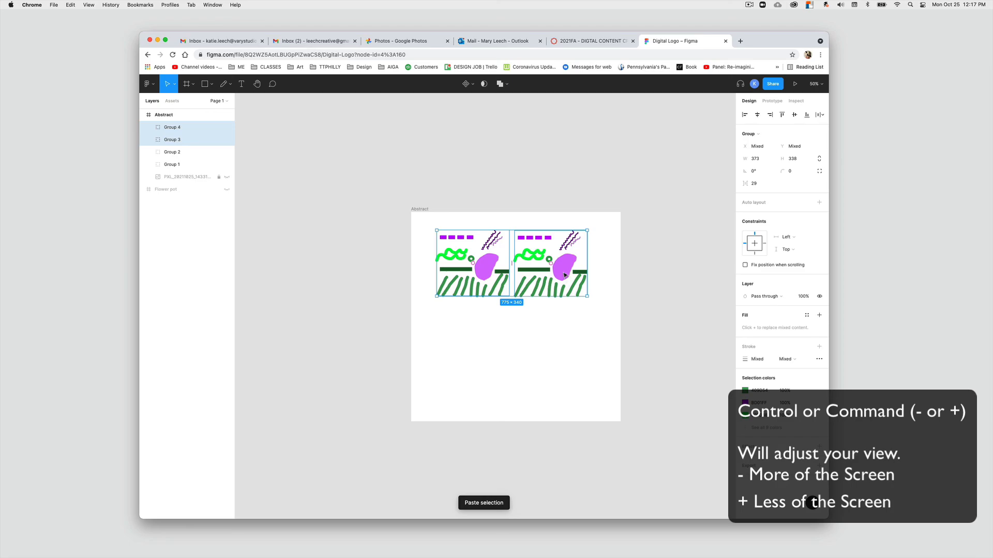
drag(566, 279, 419, 222)
click(604, 380)
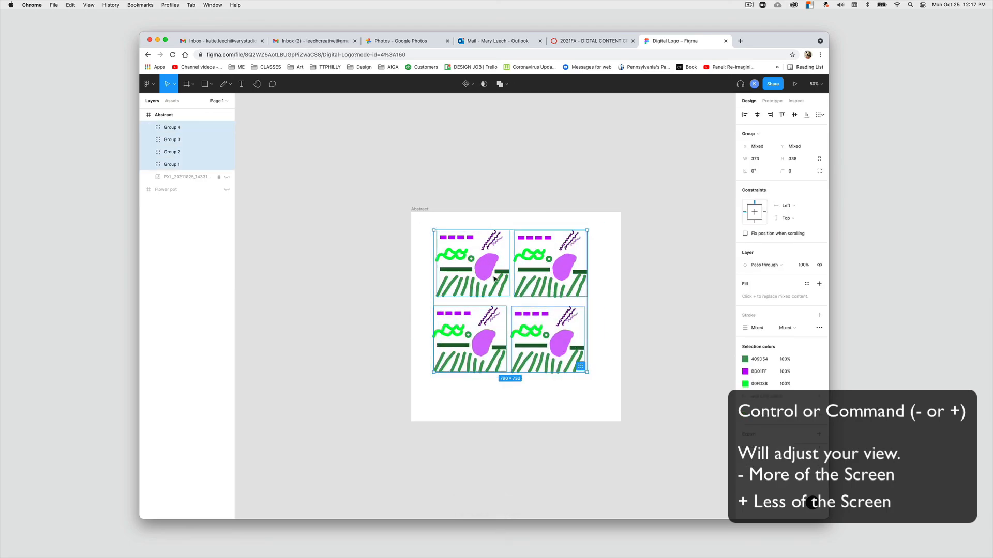
drag(491, 275, 497, 282)
- Rotate the grid's upper-right and lower-left groups by 180°, and shift all four groups slightly down
click(603, 306)
click(587, 292)
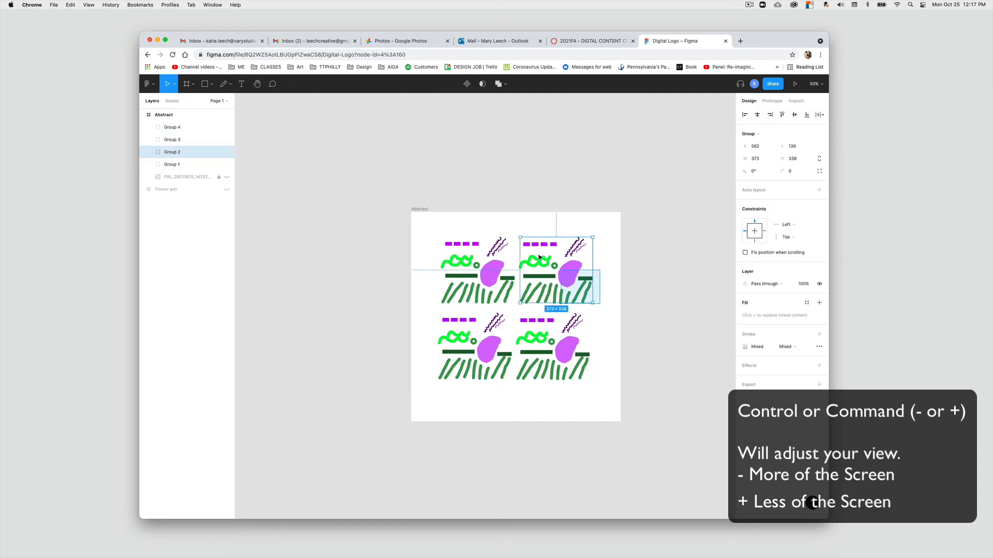
drag(597, 305, 490, 215)
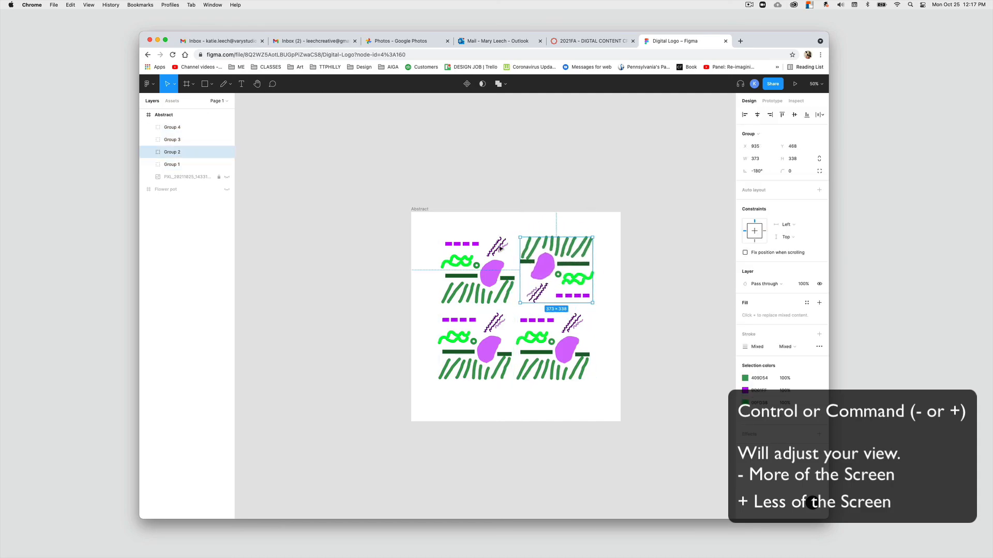
drag(412, 408, 432, 377)
click(633, 393)
scroll(600, 356, up, 1)
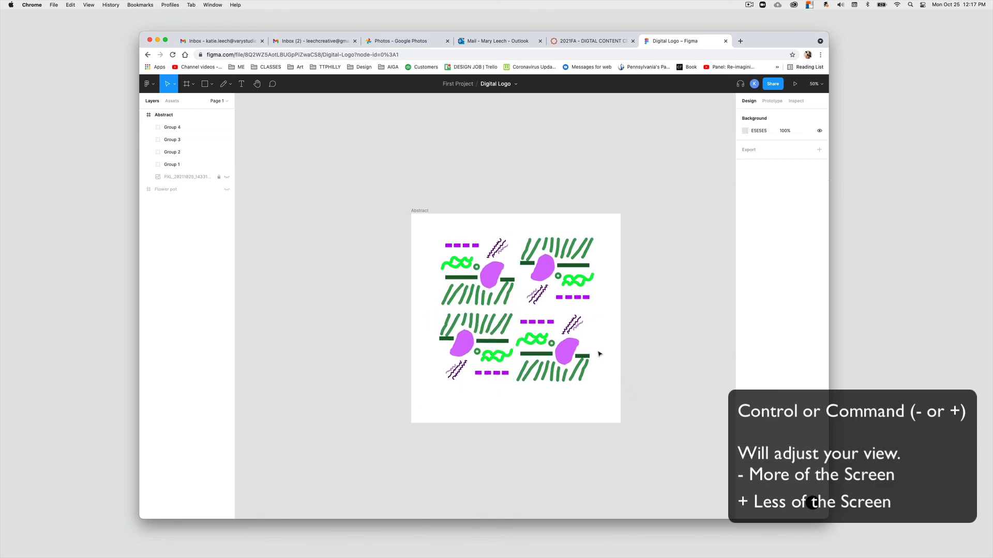
drag(590, 400, 437, 236)
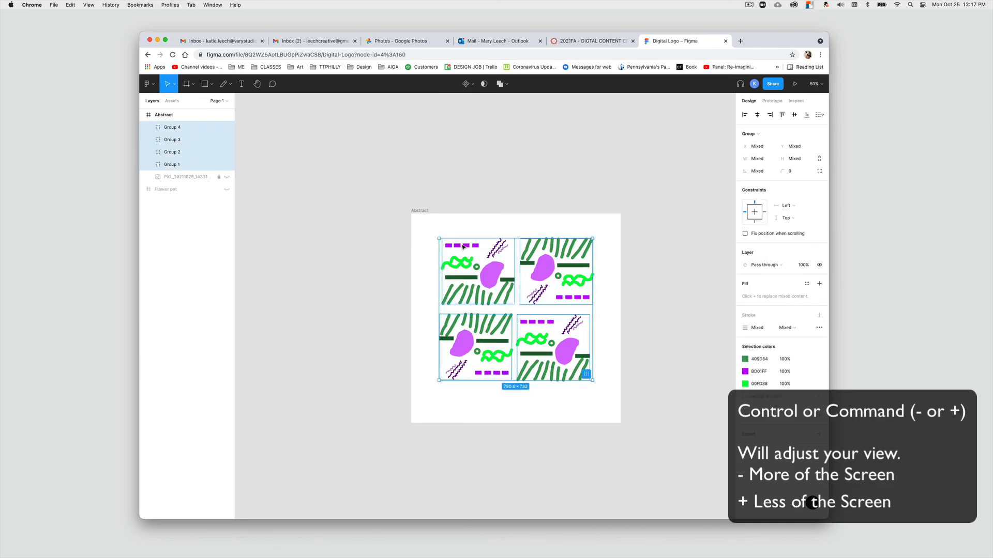
key(Escape)
- Unhide the Flower pot frame and copy its "South Phillies Sidewalk Gardens" text into the Abstract frame, centred below the pattern
click(219, 191)
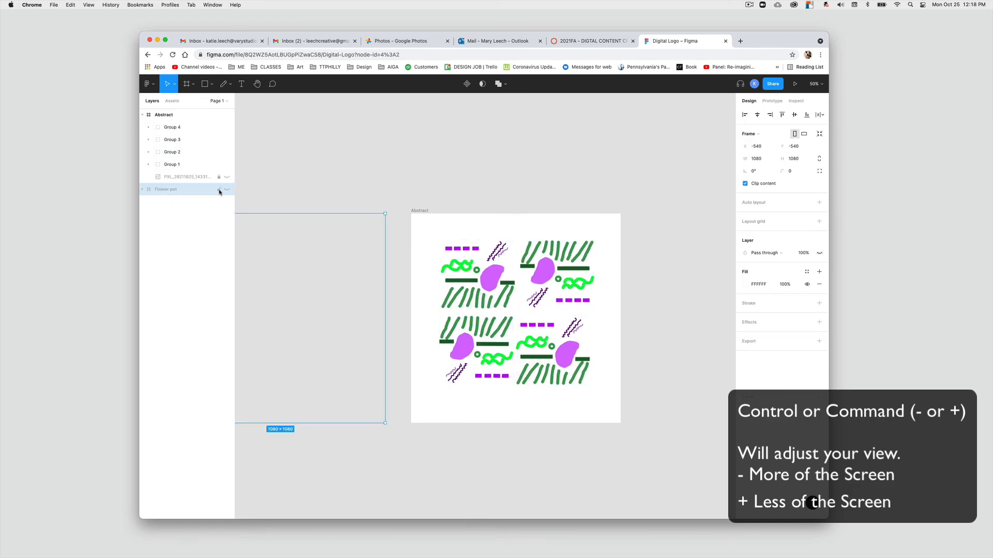
click(225, 190)
scroll(331, 310, left, 2)
scroll(331, 310, down, 2)
click(386, 365)
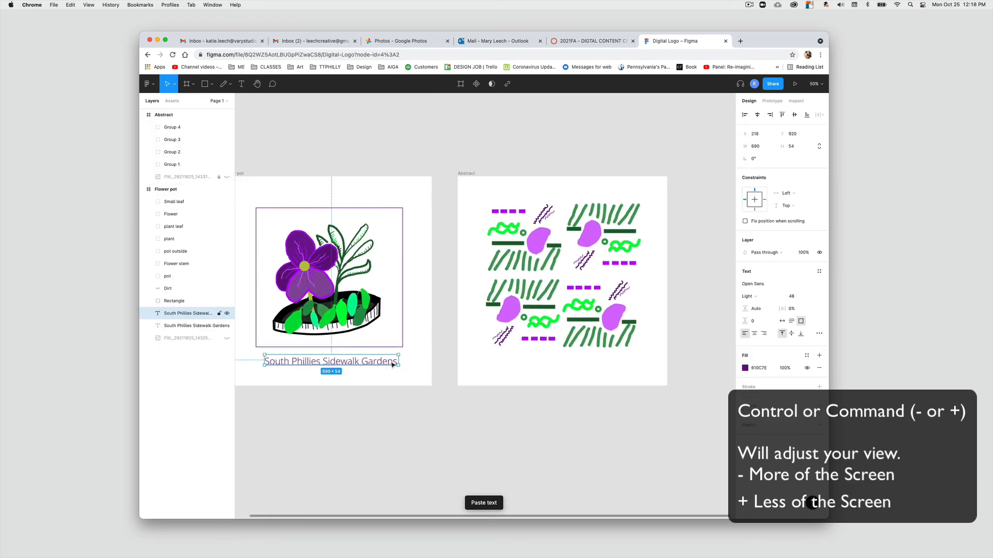
drag(391, 364, 474, 223)
- Scale the four pattern groups down together to about 683 wide and raise the text line closer to them
click(638, 359)
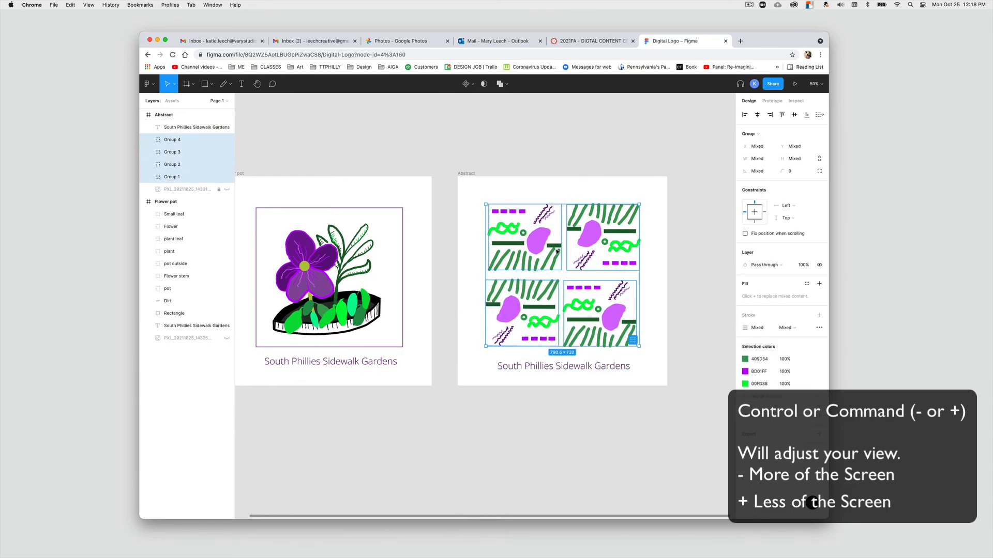
drag(639, 347, 630, 340)
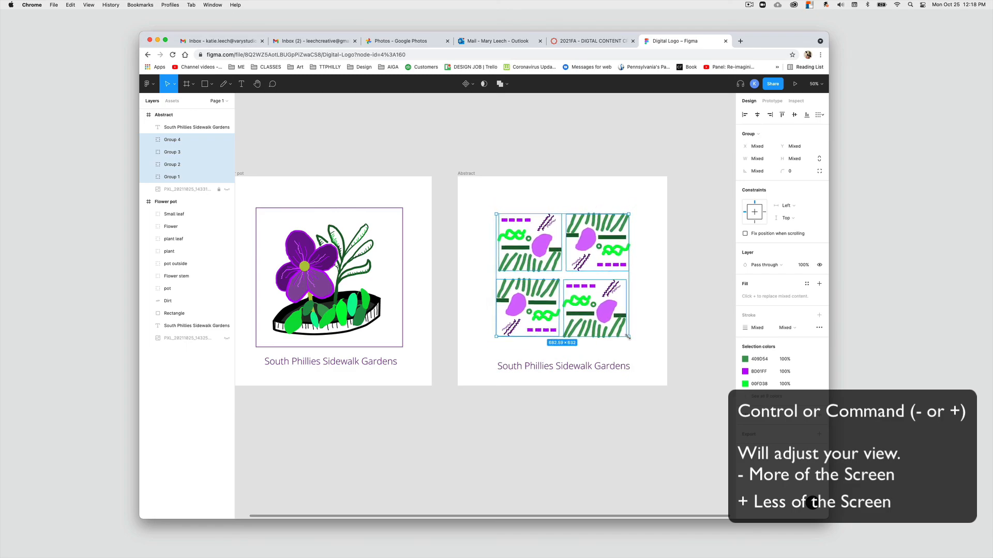
click(644, 376)
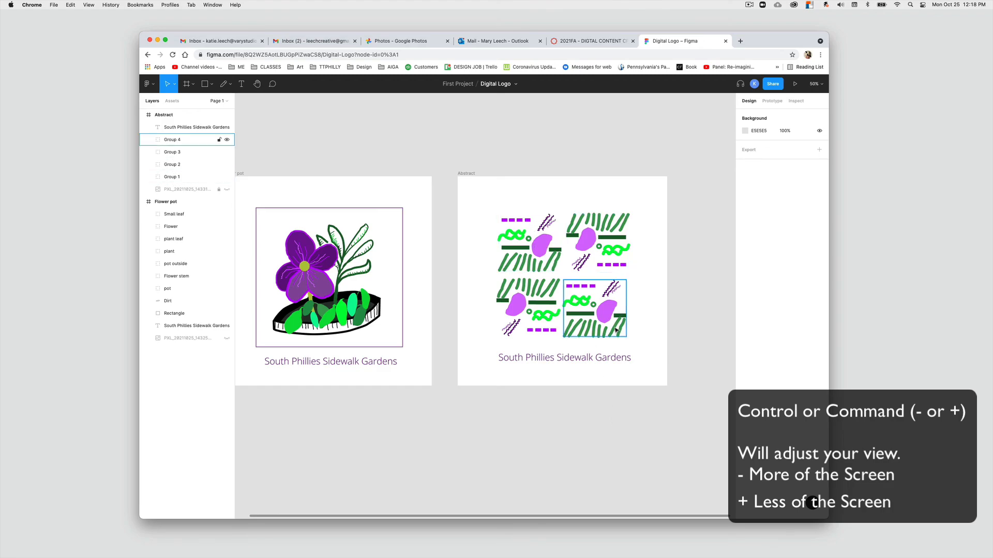
- Nudge the pattern's upper-left group slightly left to line up with the group below it
mouse_move(541, 252)
mouse_down()
mouse_move(503, 244)
mouse_move(540, 253)
mouse_up()
click(607, 407)
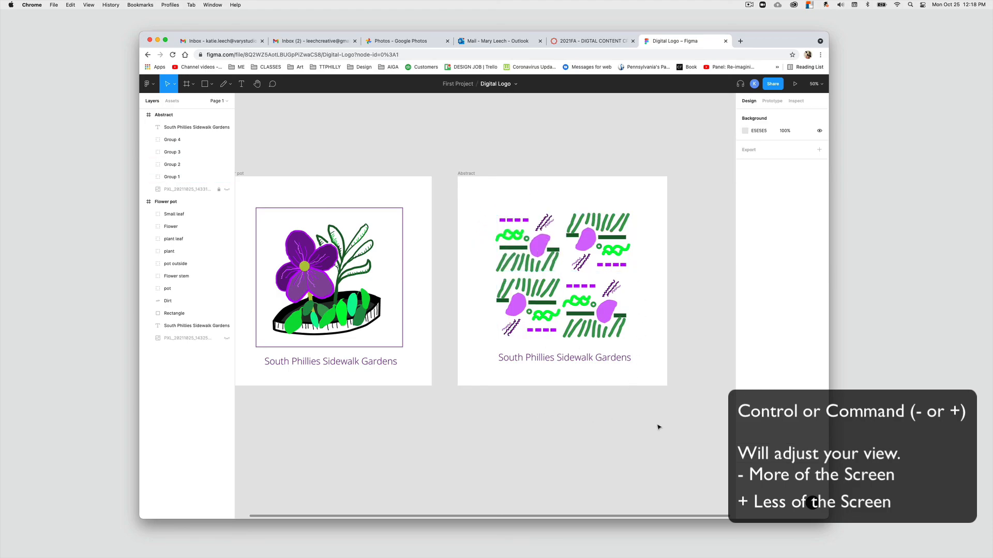